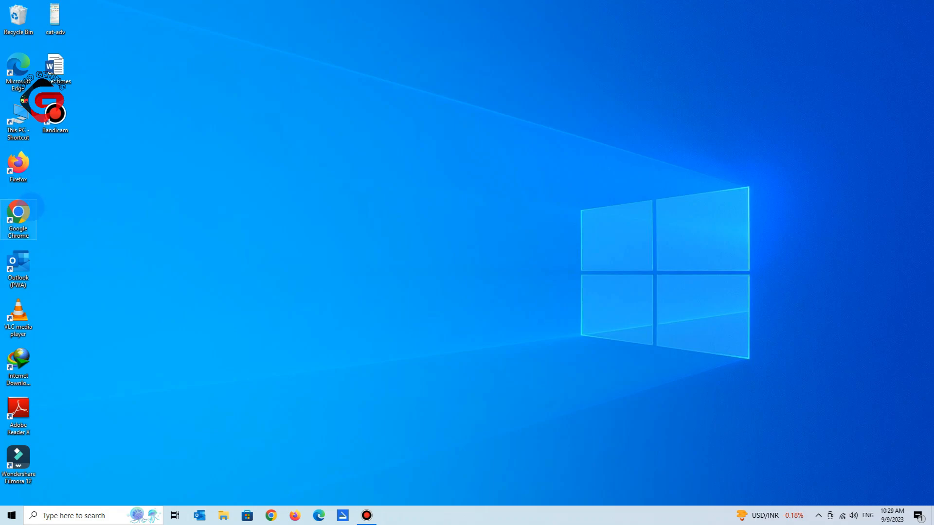
In Google Chrome, search Google for "afaq lms" and open the AFAQ LMS sign-in page at lms.afaq.edu.pk.
double_click(30, 207)
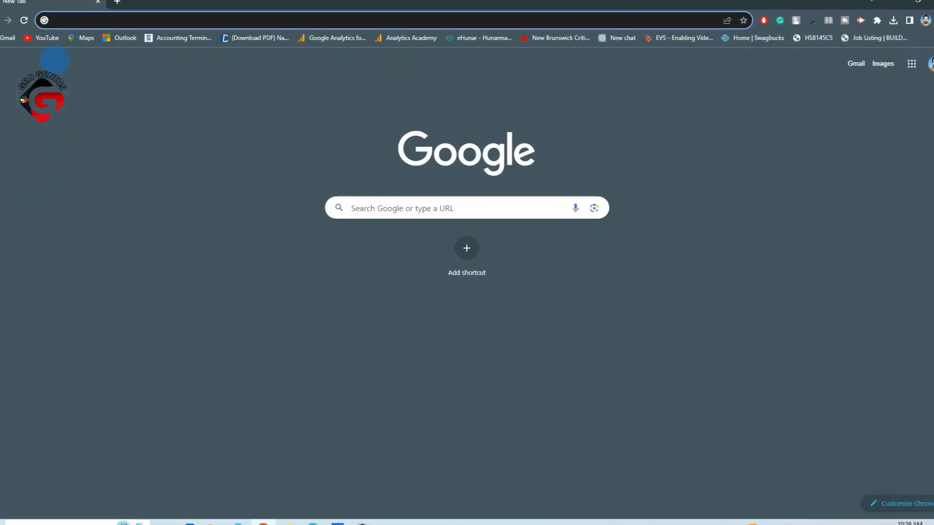
left_click(373, 209)
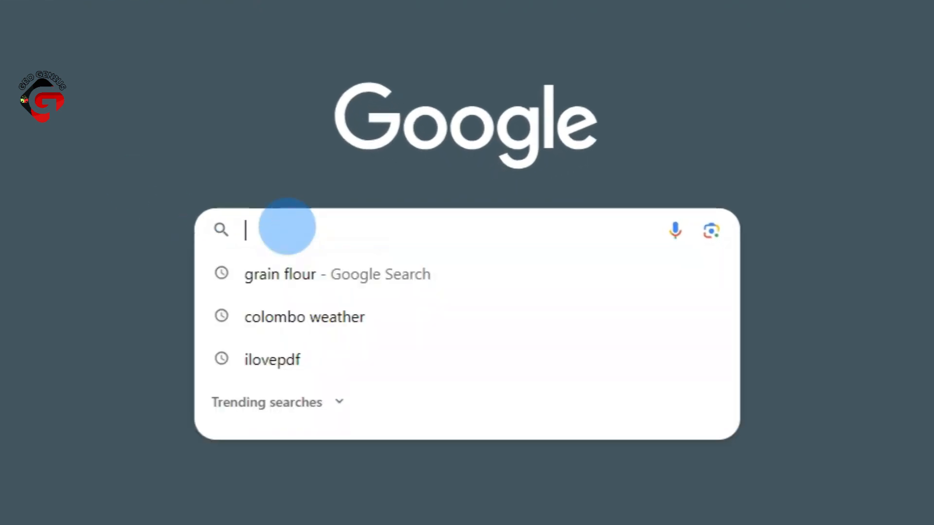
type("afaq")
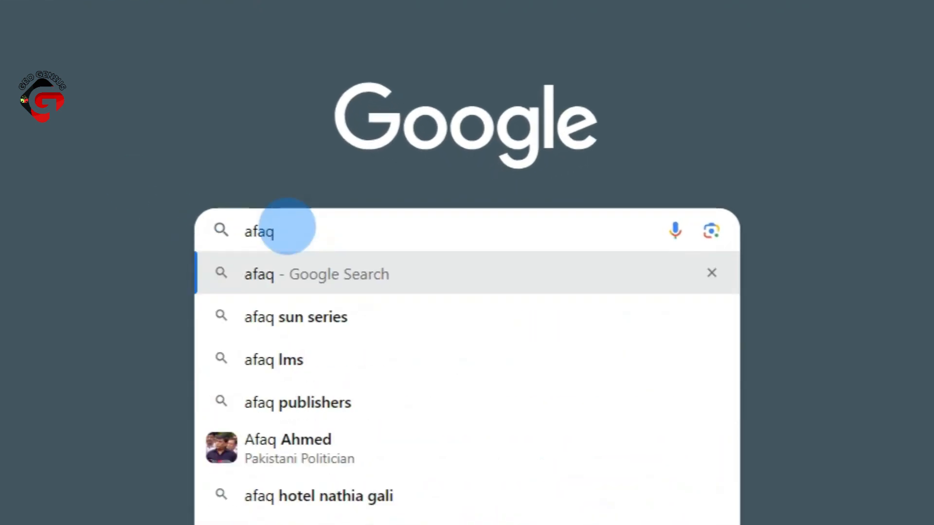
type(" lms")
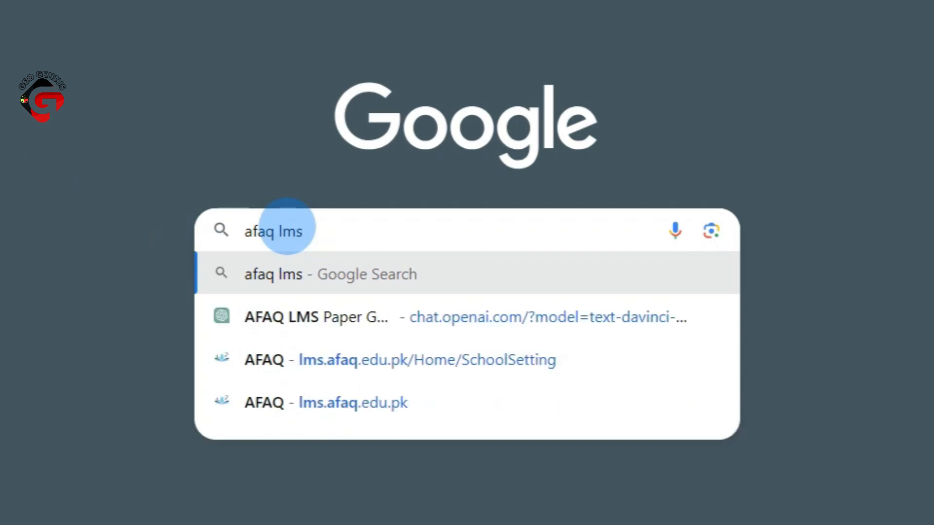
key("Return")
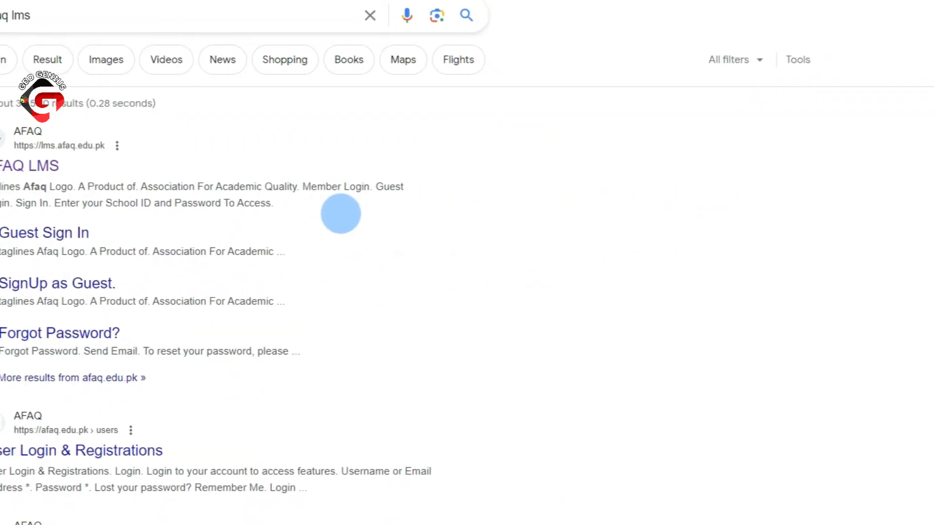
left_click(24, 166)
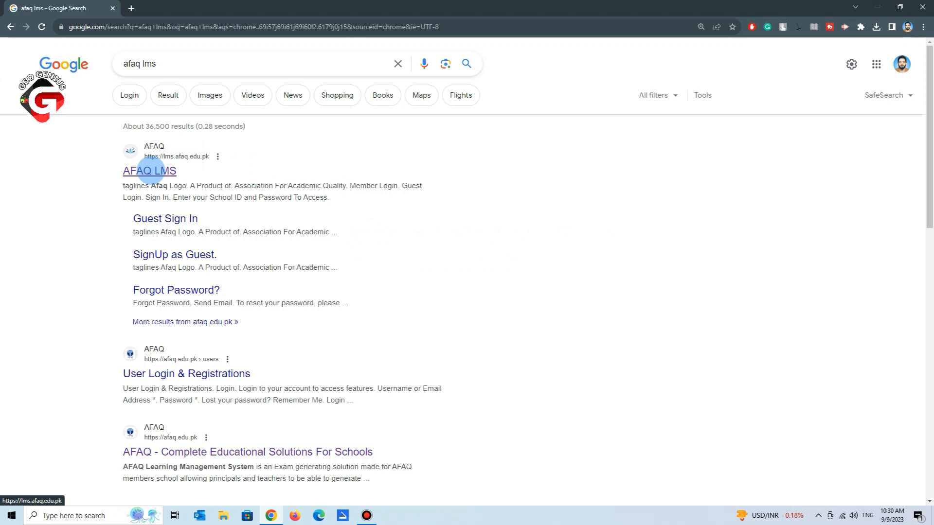
left_click(151, 171)
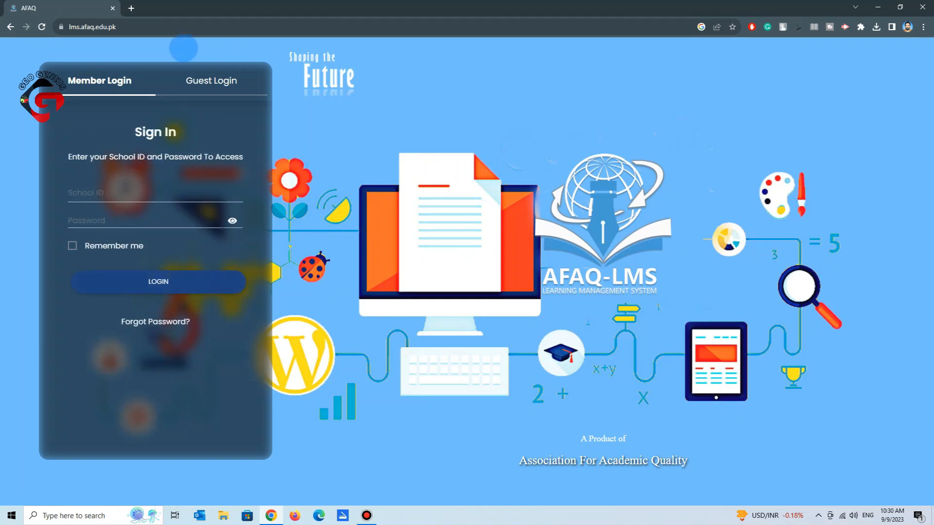
left_click(89, 219)
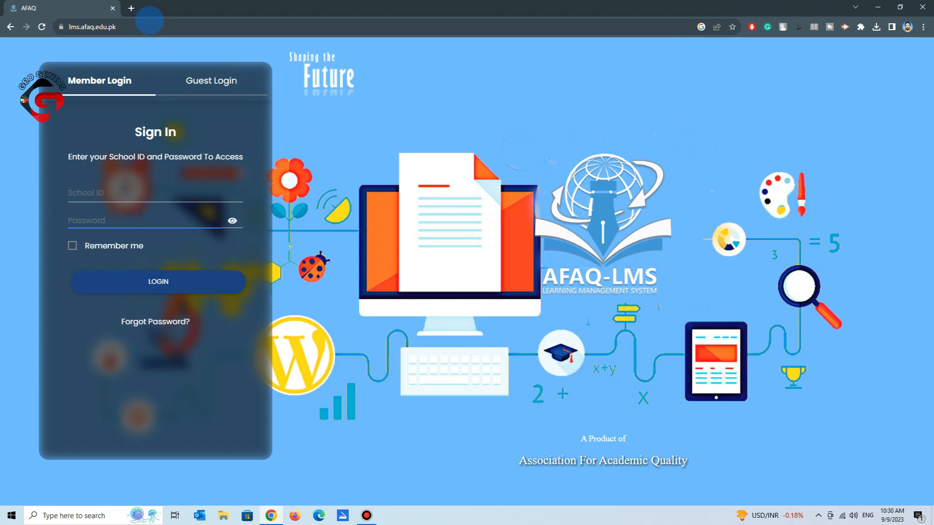
Go to afaq.edu.pk in a new browser tab and open its Learning Management System link.
left_click(129, 8)
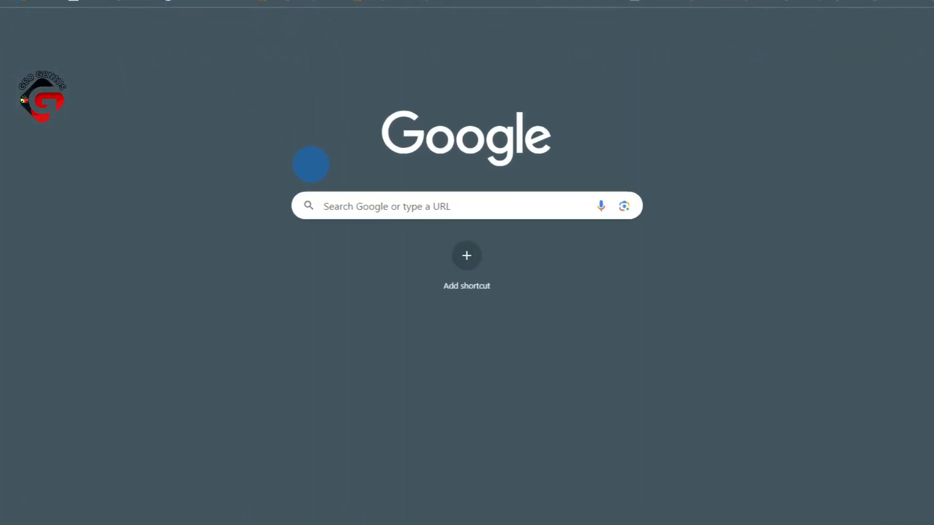
left_click(369, 203)
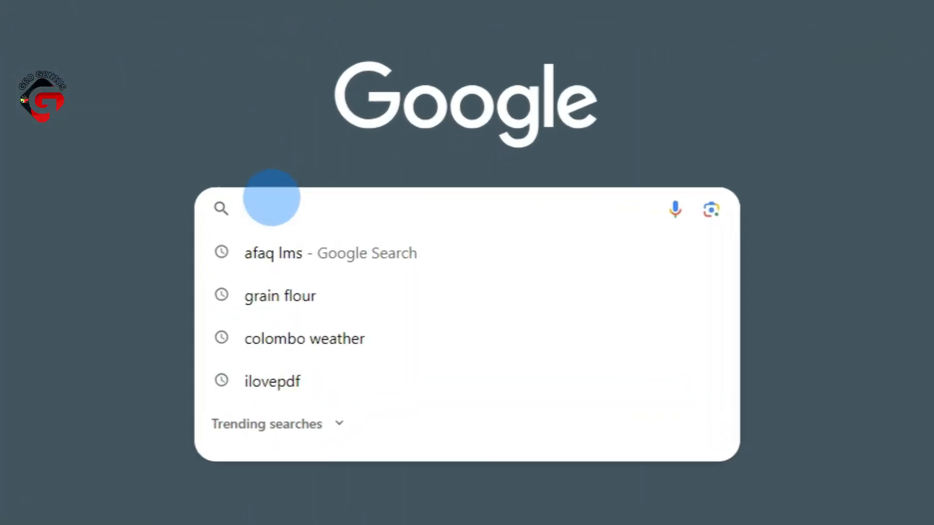
type("afaq.")
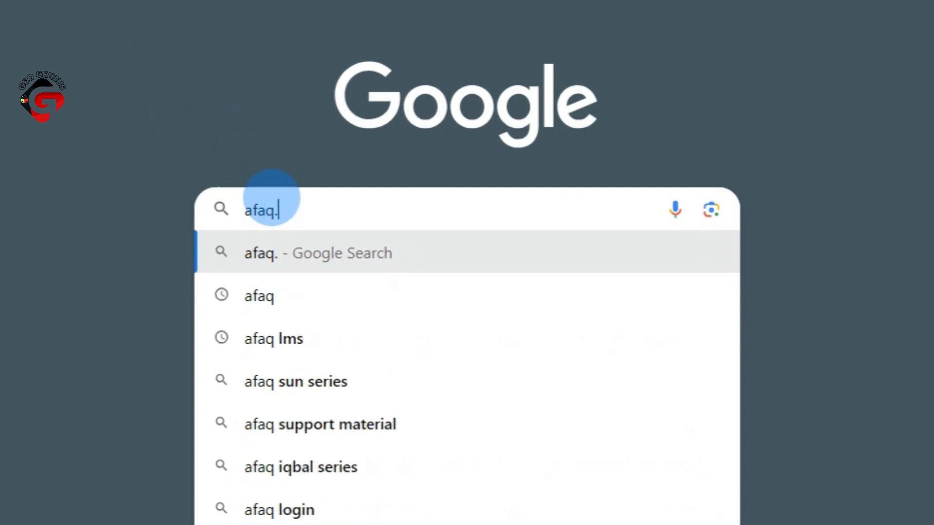
type("edu.")
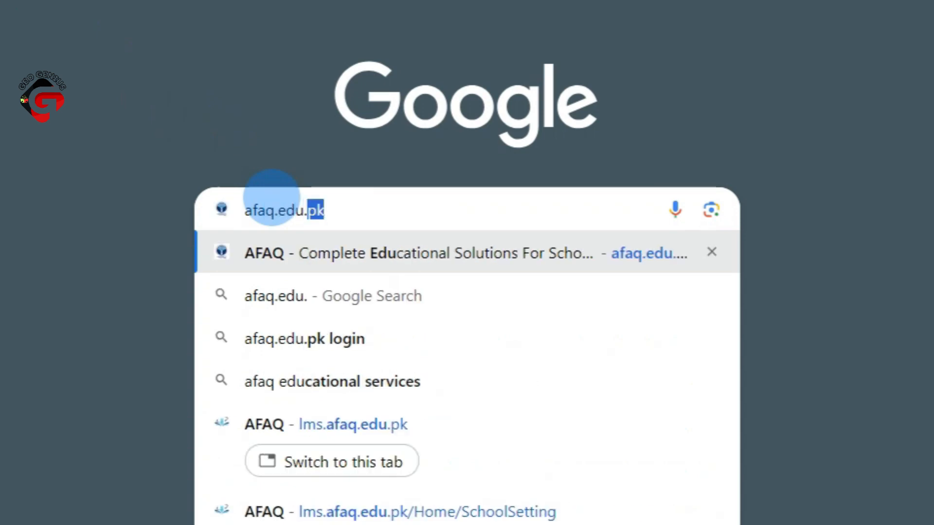
type("pk")
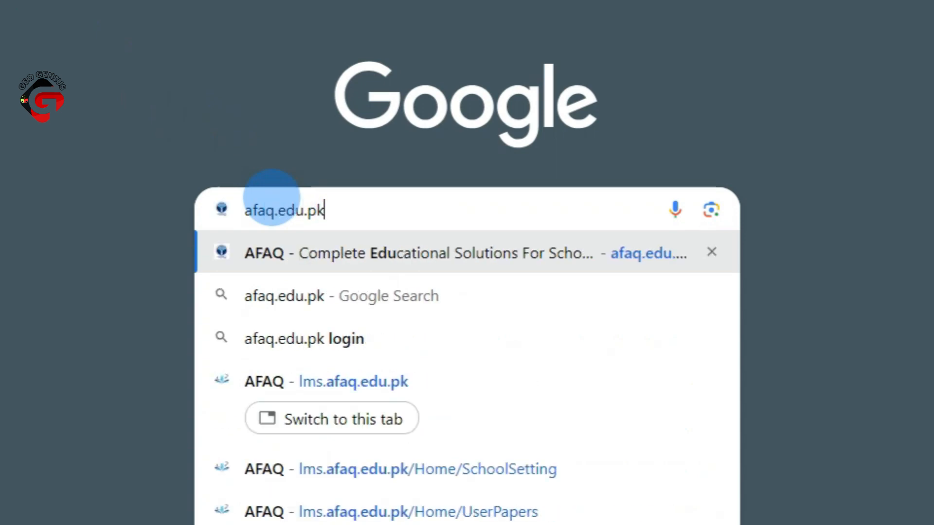
key("Return")
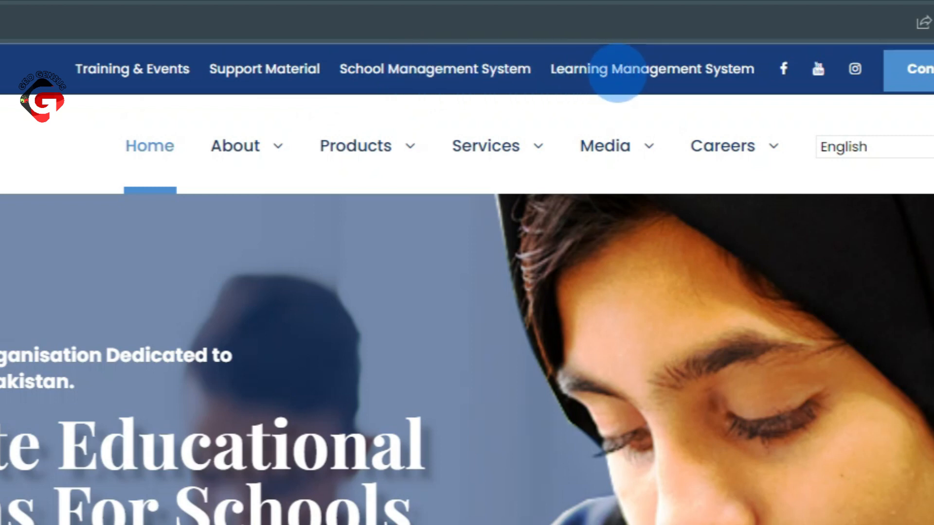
left_click(617, 73)
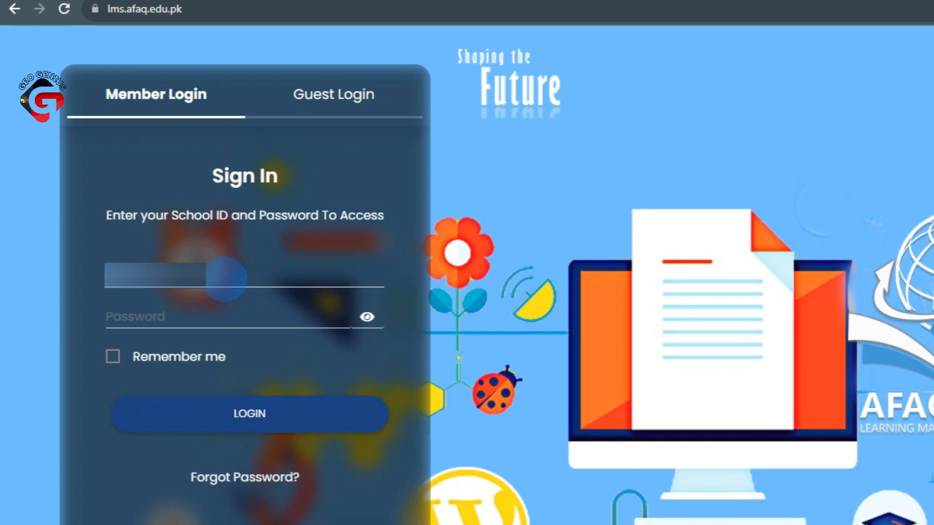
Sign in through Member Login with the school ID and the account password.
left_click(224, 278)
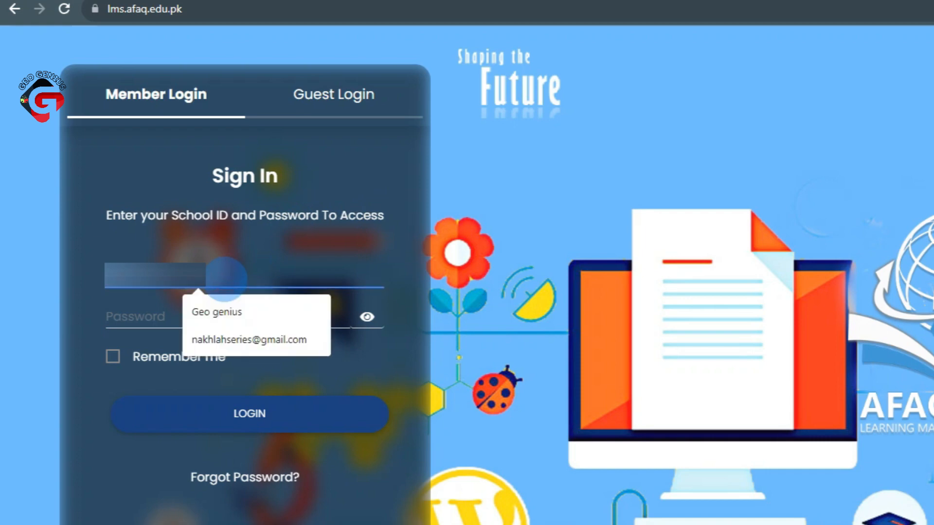
type("1")
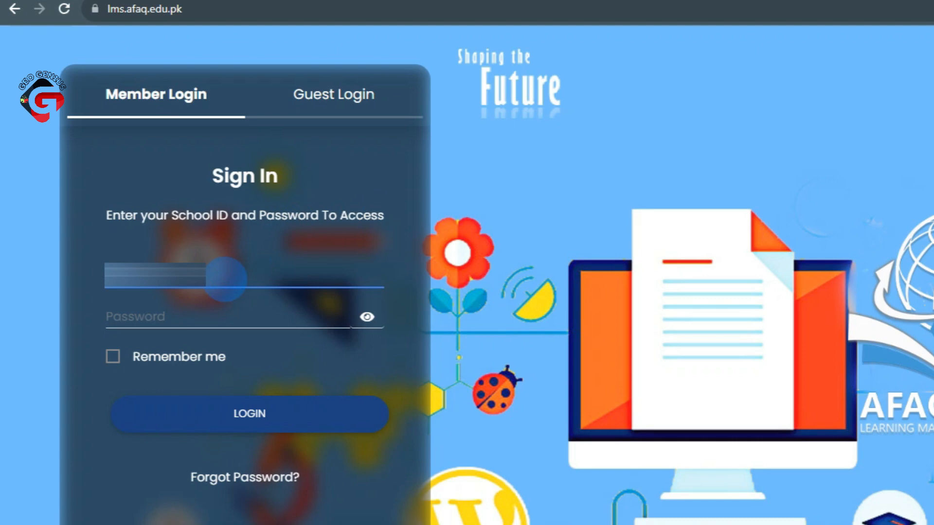
left_click(156, 311)
type("****")
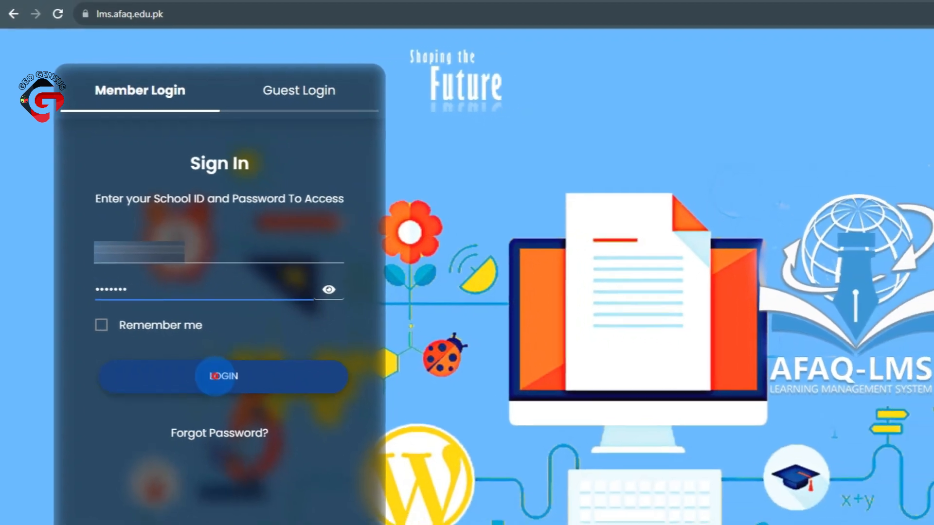
key("Return")
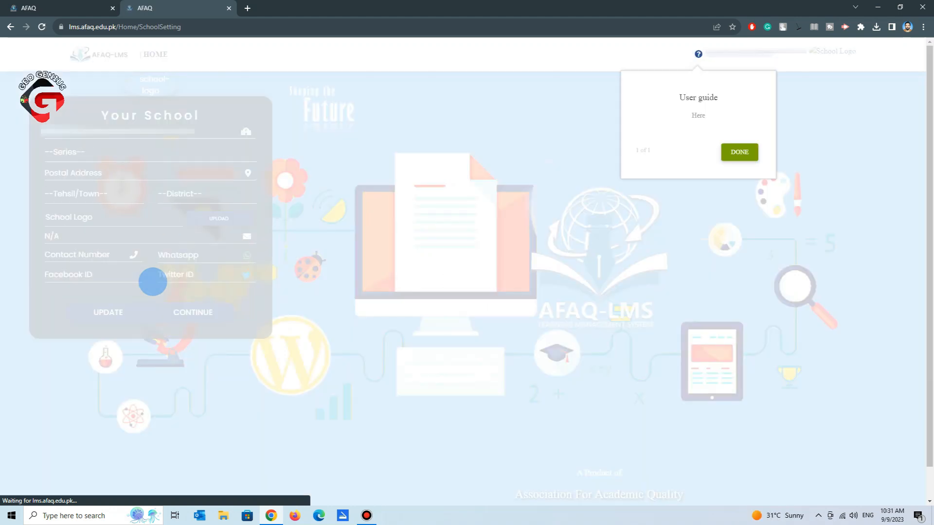
Dismiss the user guide and continue past the school settings form without uploading a school logo.
left_click(731, 155)
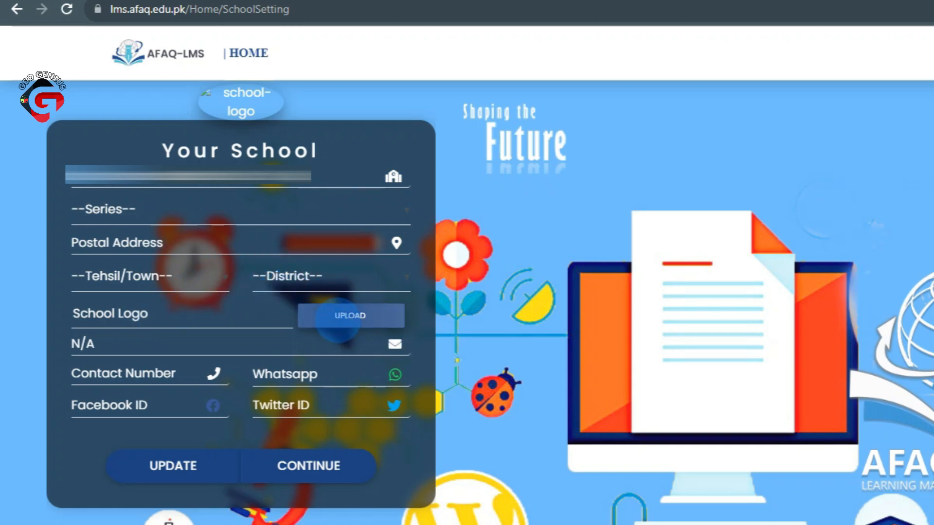
left_click(341, 316)
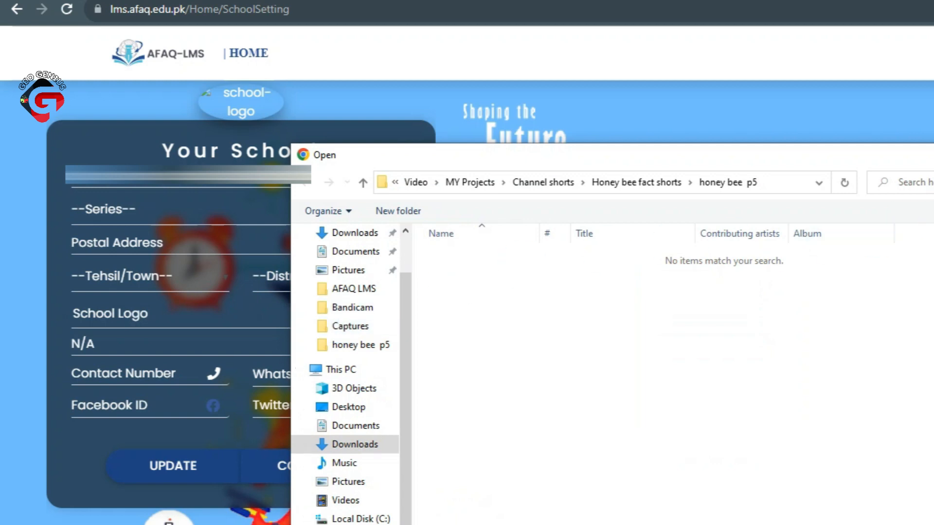
key("Escape")
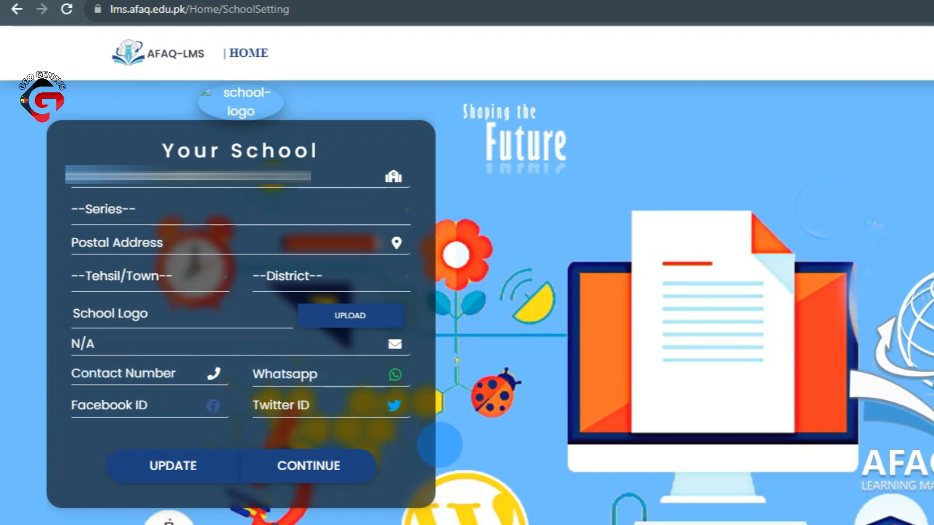
left_click(337, 462)
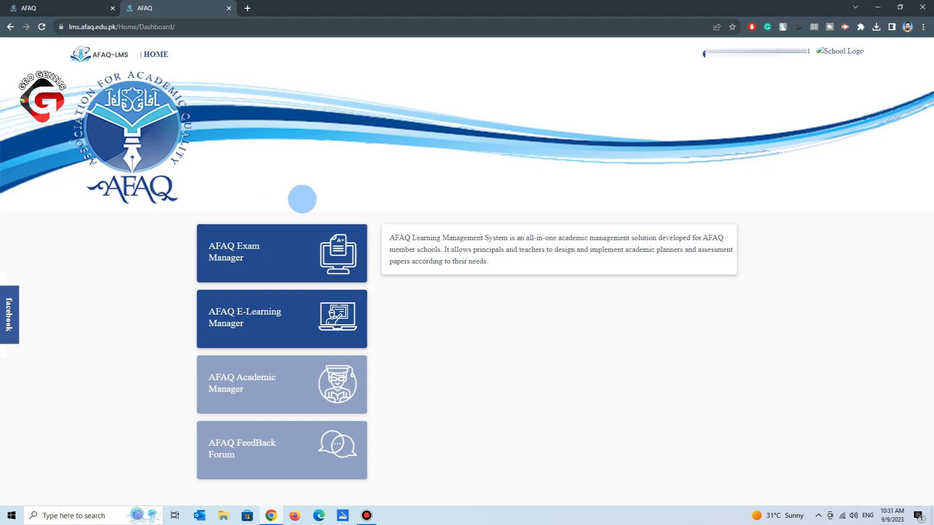
Open the AFAQ Exam Manager's Paper Dashboard and look through the list of generated papers.
mouse_move(272, 233)
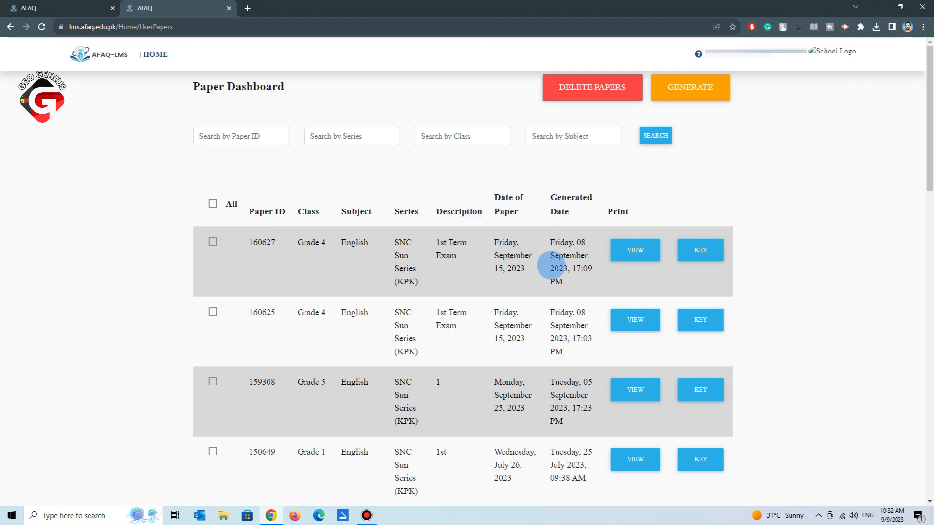
scroll(556, 302, "down", 2)
scroll(556, 304, "down", 2)
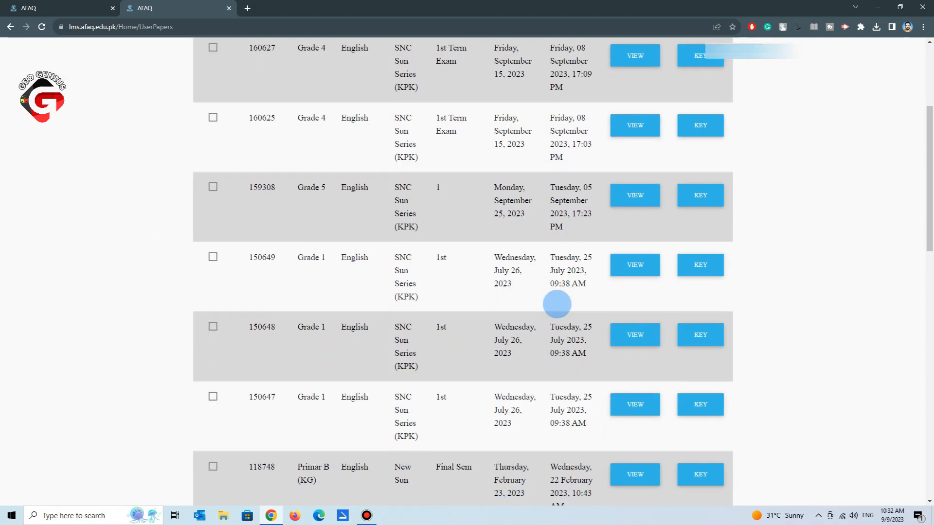
scroll(548, 284, "up", 4)
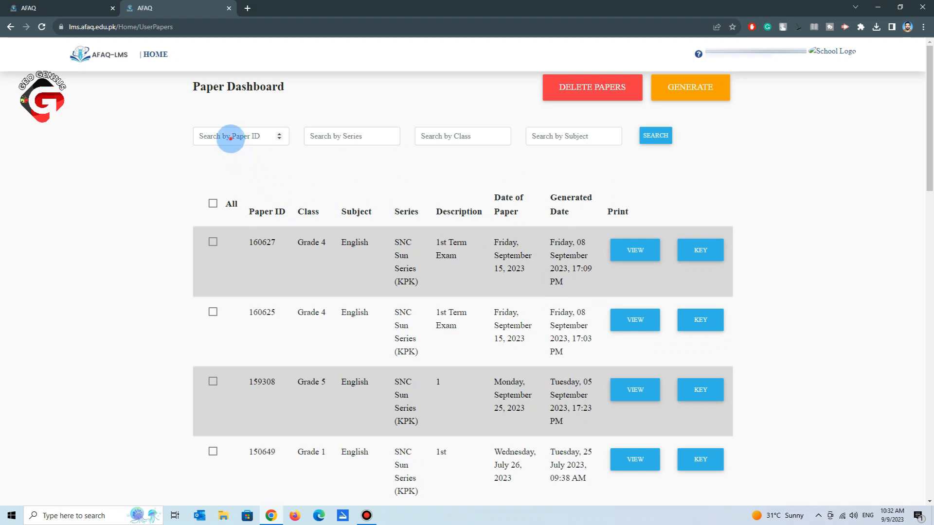
left_click(231, 137)
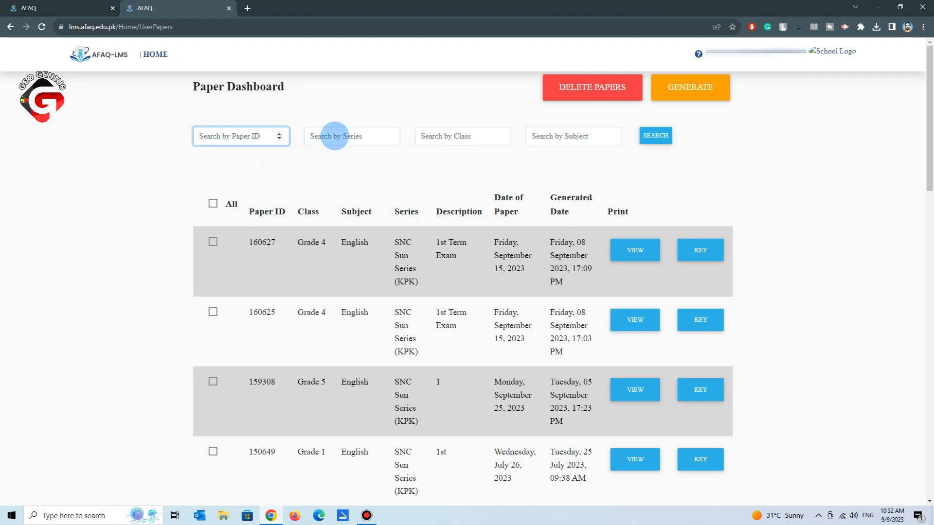
left_click(334, 136)
left_click(442, 136)
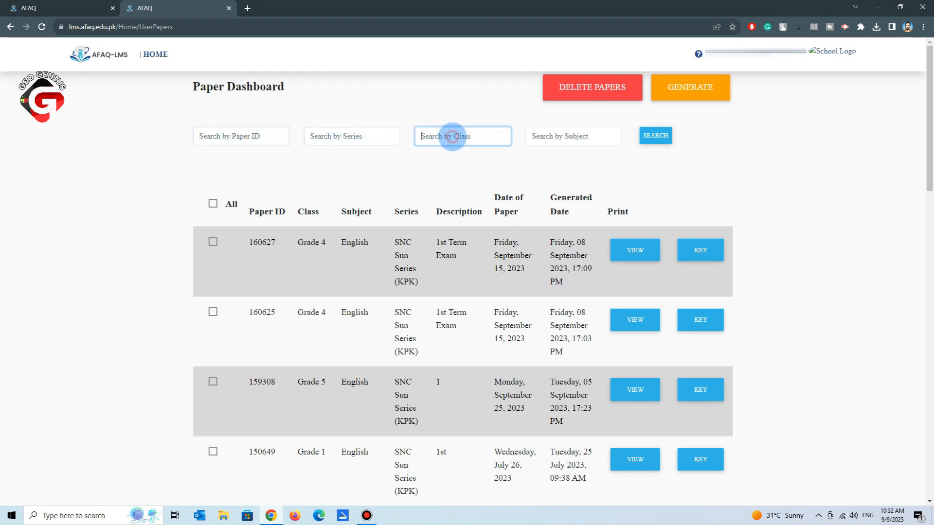
left_click(538, 135)
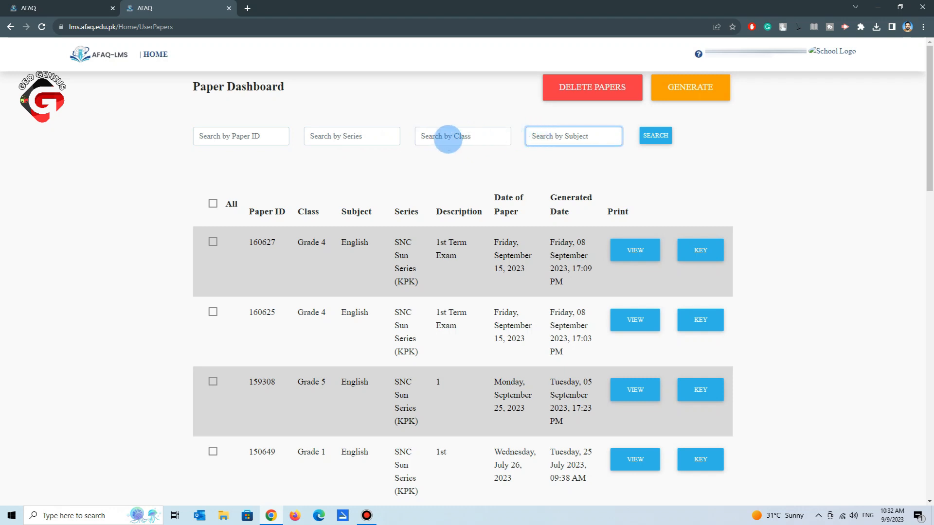
Search the papers by series for "snc sun series" and look through the matching papers.
left_click(338, 139)
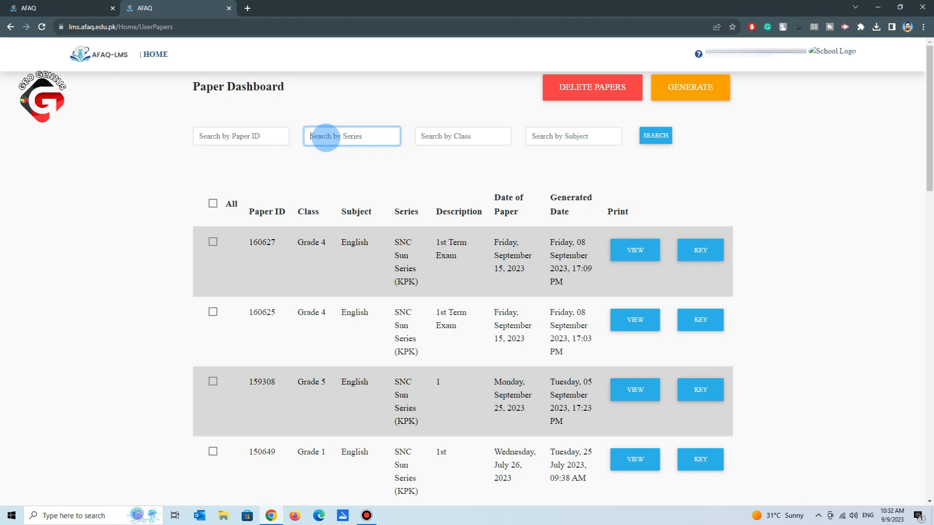
type("snc sun series")
key("Return")
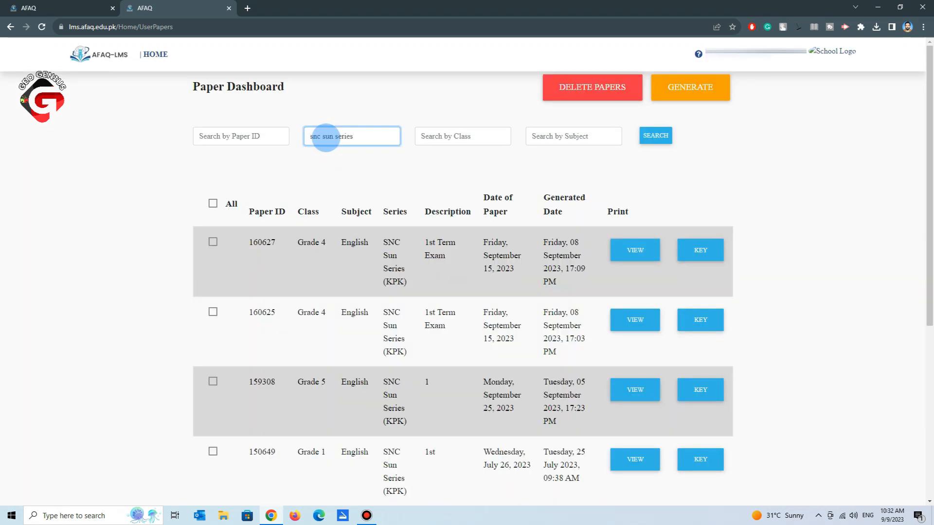
scroll(396, 355, "down", 6)
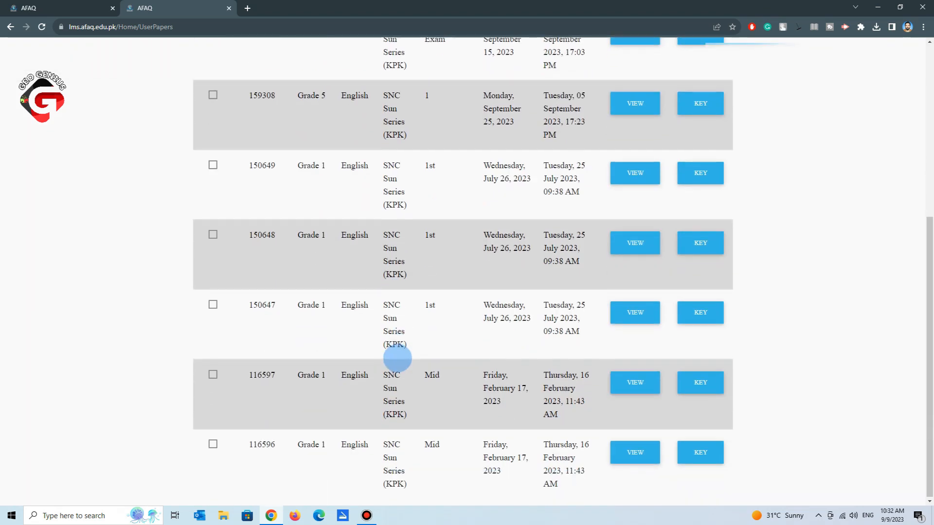
Clear the series filter and search the papers by class for "grade 4".
scroll(398, 358, "up", 6)
left_click_drag(365, 136, 308, 137)
key("BackSpace")
left_click(440, 129)
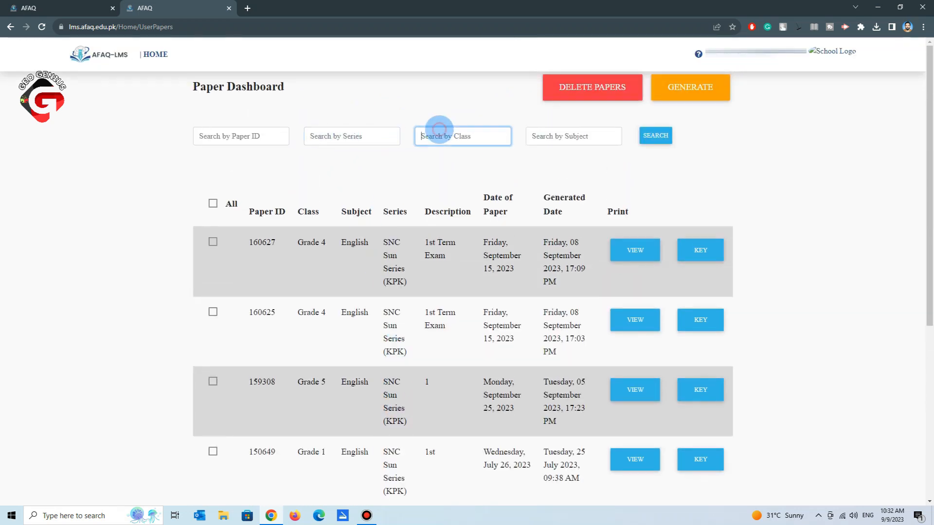
type("grade 4")
key("Return")
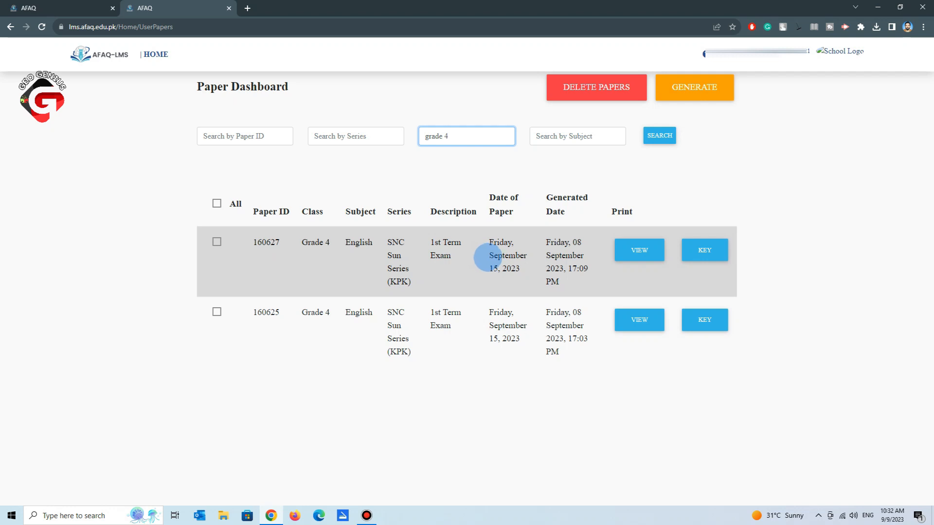
Clear the class filter and run the search again to list all papers.
left_click_drag(459, 135, 397, 143)
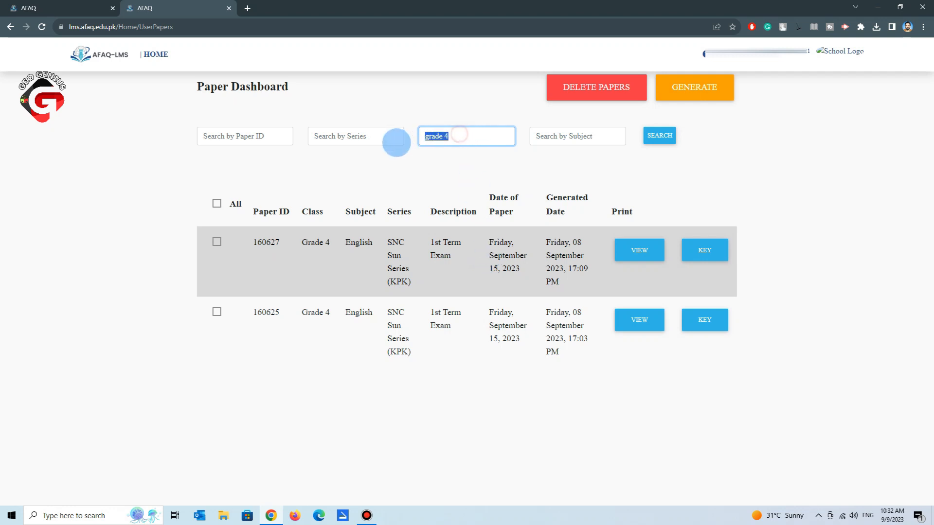
key("BackSpace")
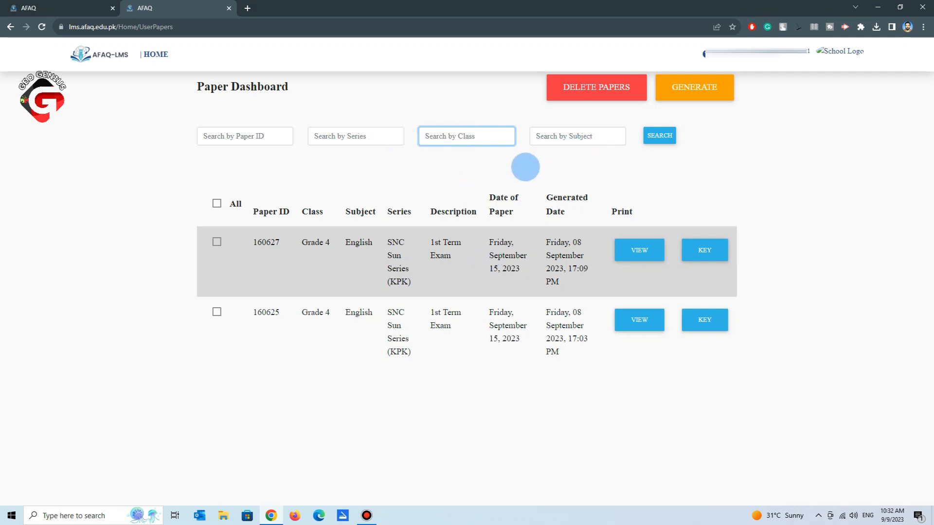
left_click(652, 142)
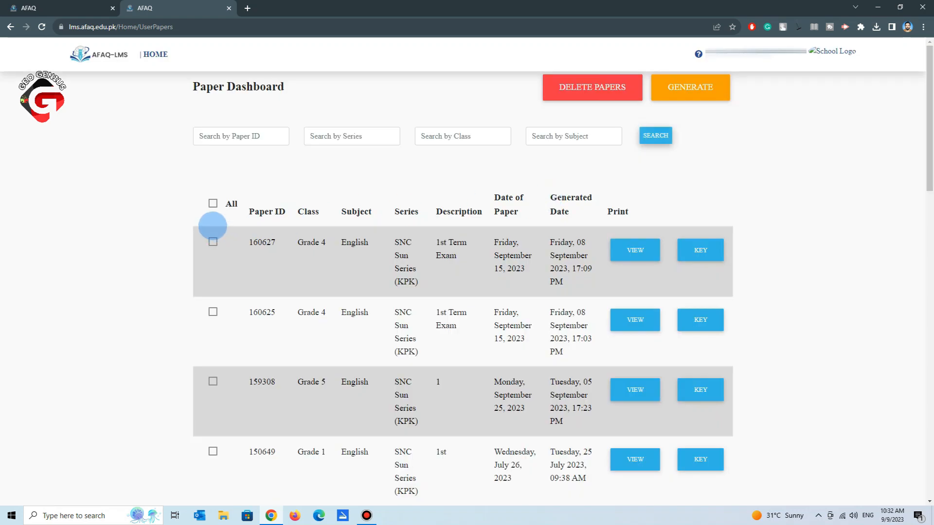
Delete the two Grade 4 English papers described as 1st Term Exam from the dashboard.
left_click(214, 241)
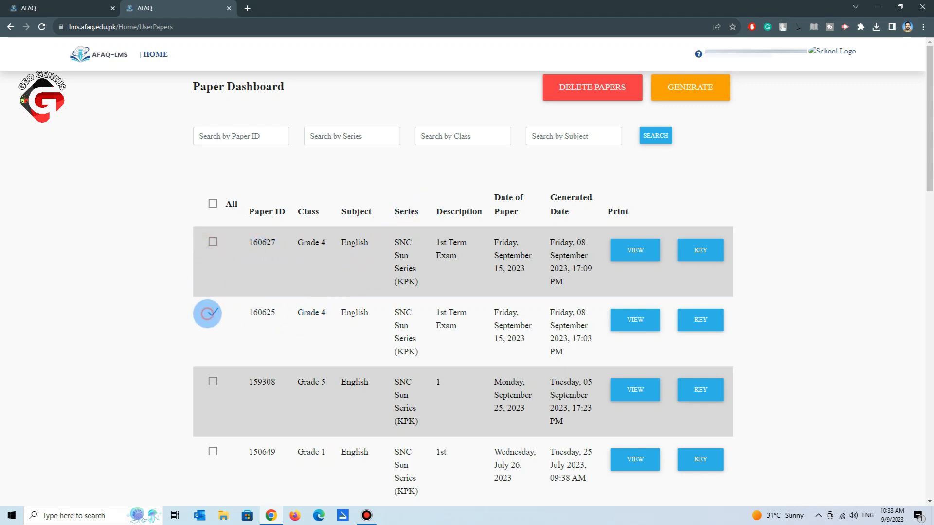
left_click(213, 241)
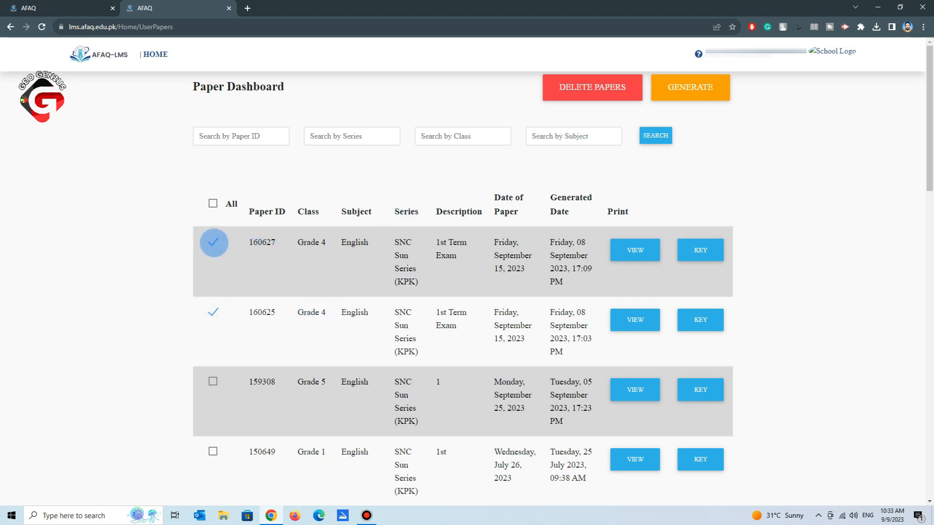
left_click(580, 96)
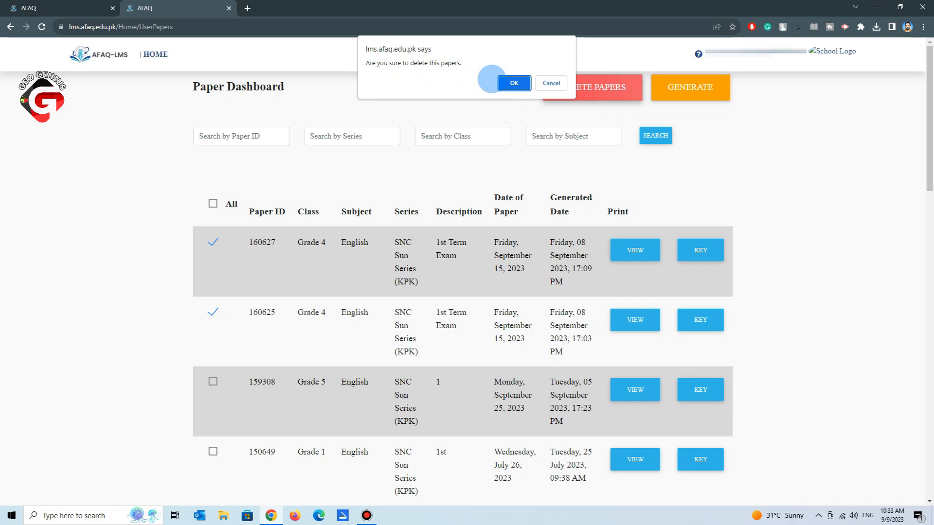
left_click(508, 82)
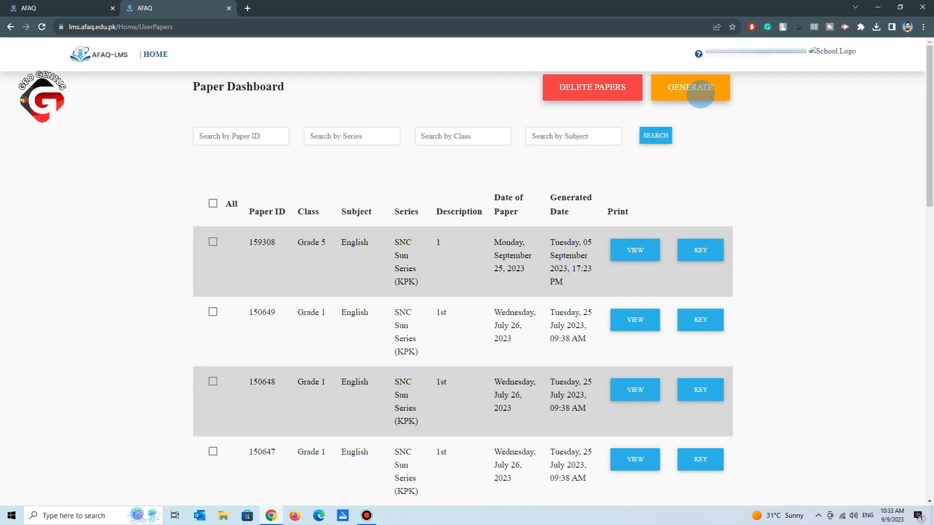
Start generating a new paper with the exam title "1st Term Exam" and the series SNC Sun Series (KPK).
left_click(700, 93)
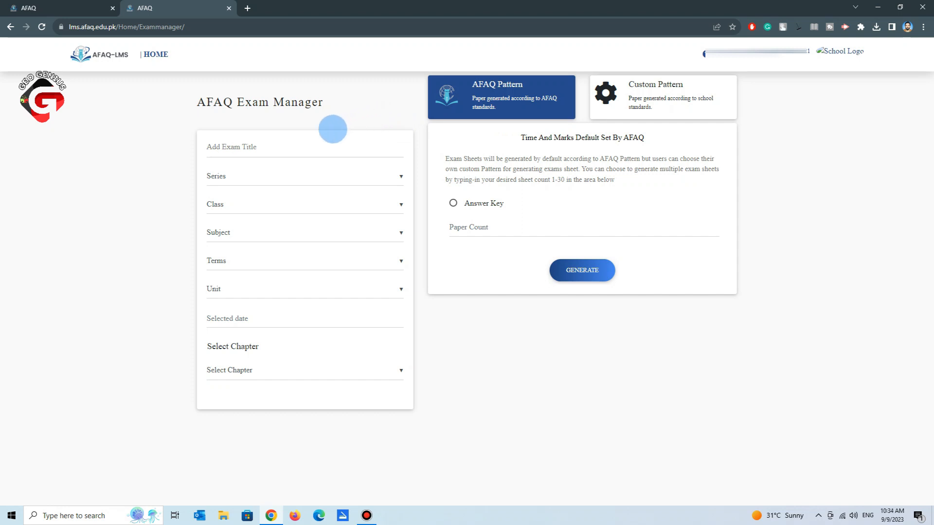
left_click(274, 150)
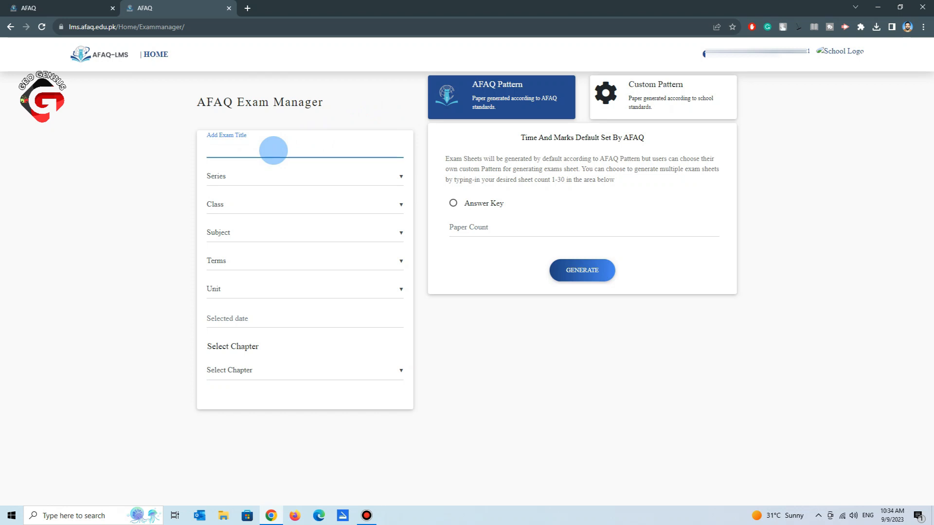
type("1st Term Exam")
left_click(282, 173)
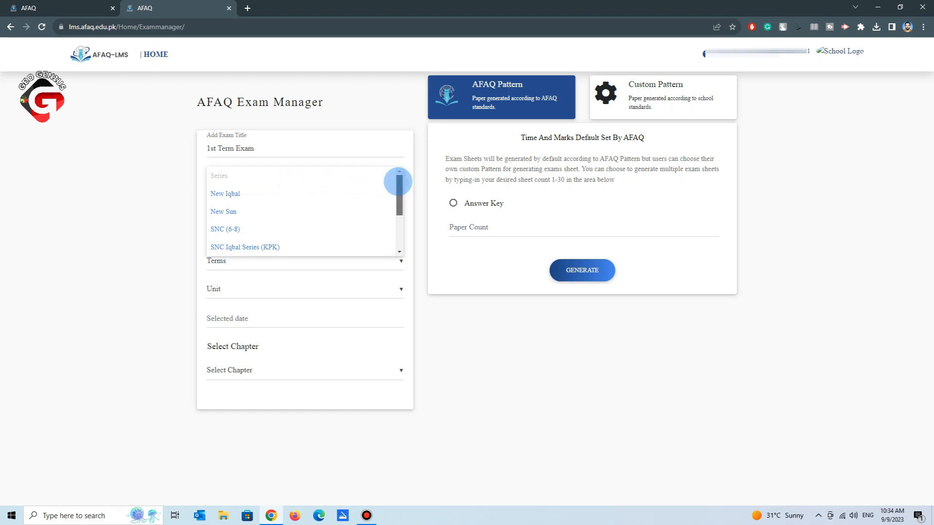
left_click_drag(398, 182, 407, 222)
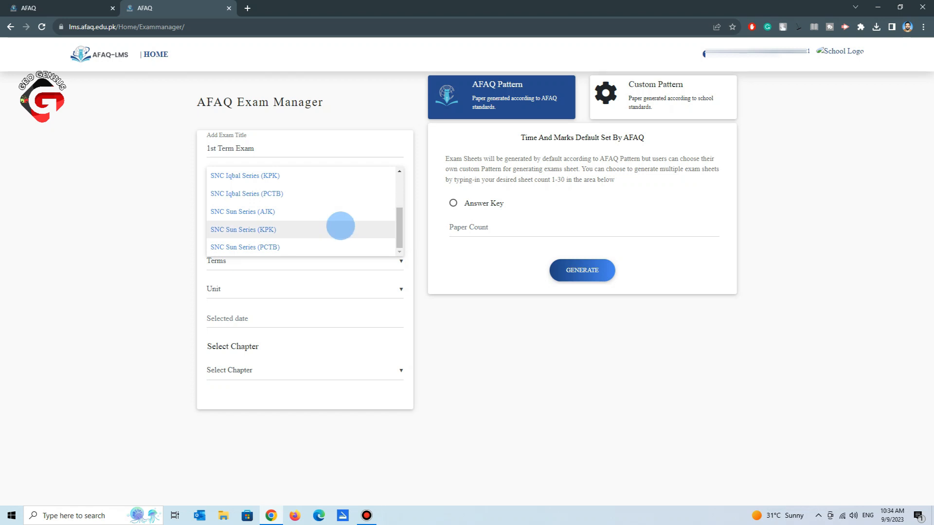
left_click(340, 229)
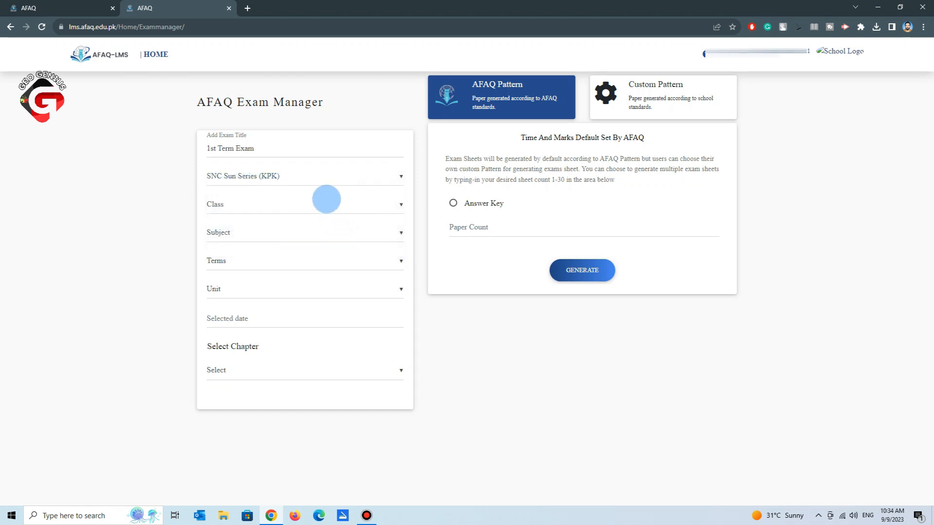
Set the exam's class to Grade 4 and its subject to English.
left_click(326, 200)
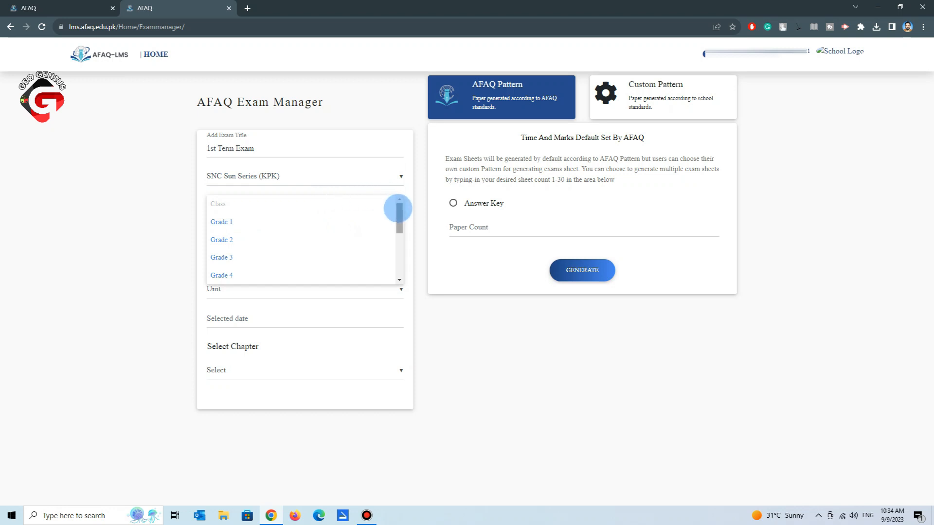
mouse_move(398, 209)
left_mouse_down()
mouse_move(395, 253)
mouse_move(389, 217)
left_mouse_up()
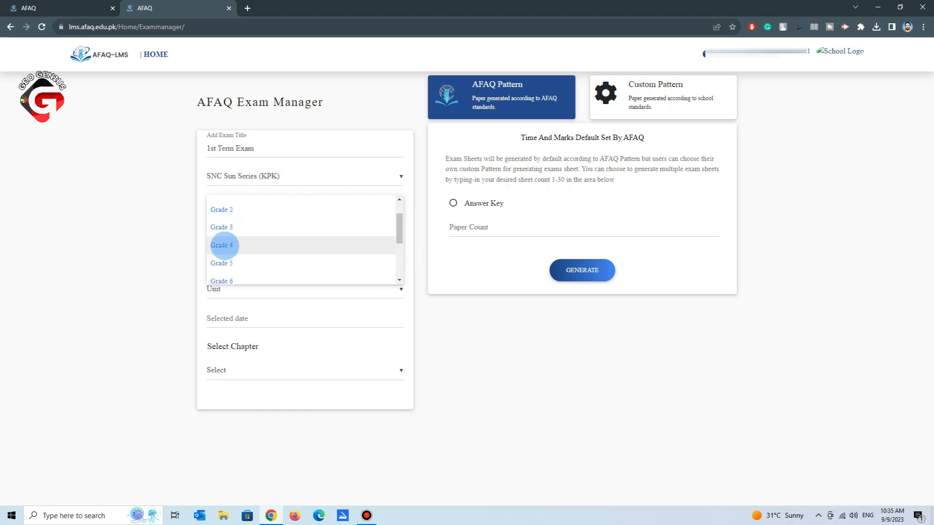
left_click(232, 245)
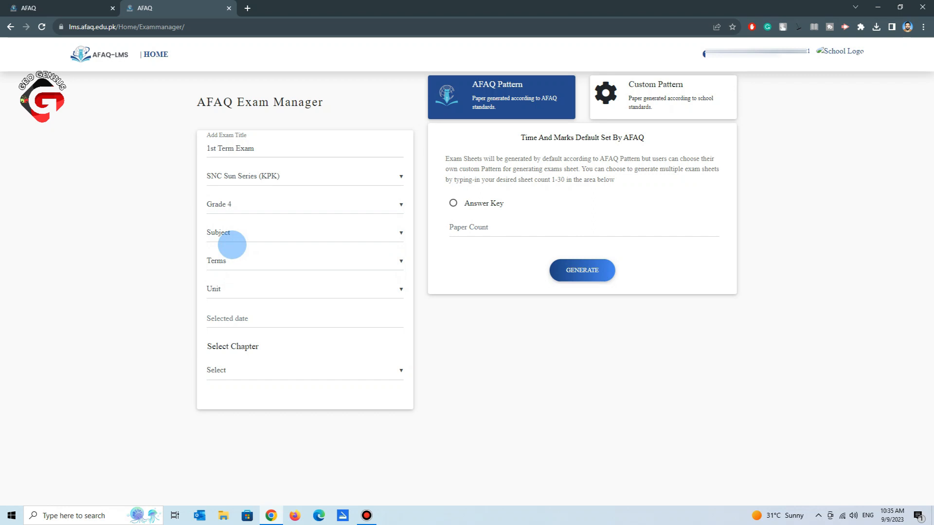
left_click(246, 232)
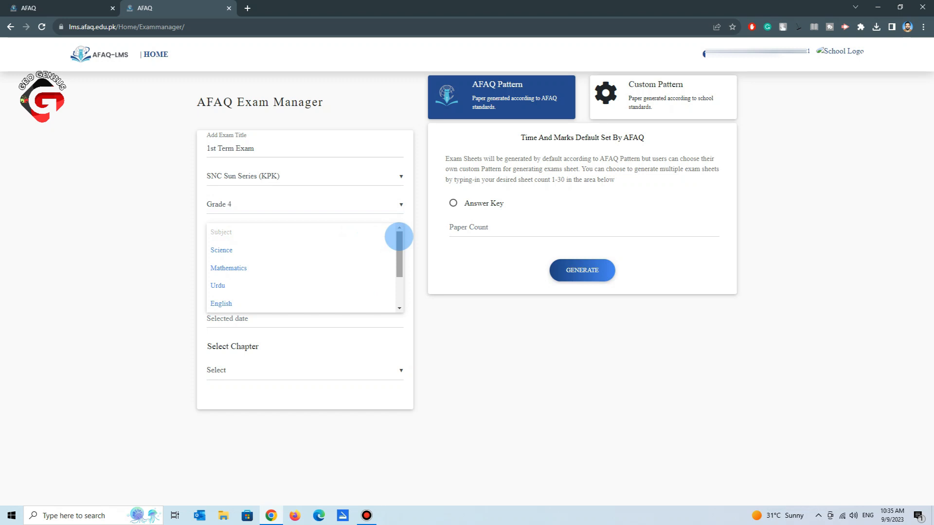
mouse_move(399, 237)
left_mouse_down()
mouse_move(403, 254)
mouse_move(400, 238)
left_mouse_up()
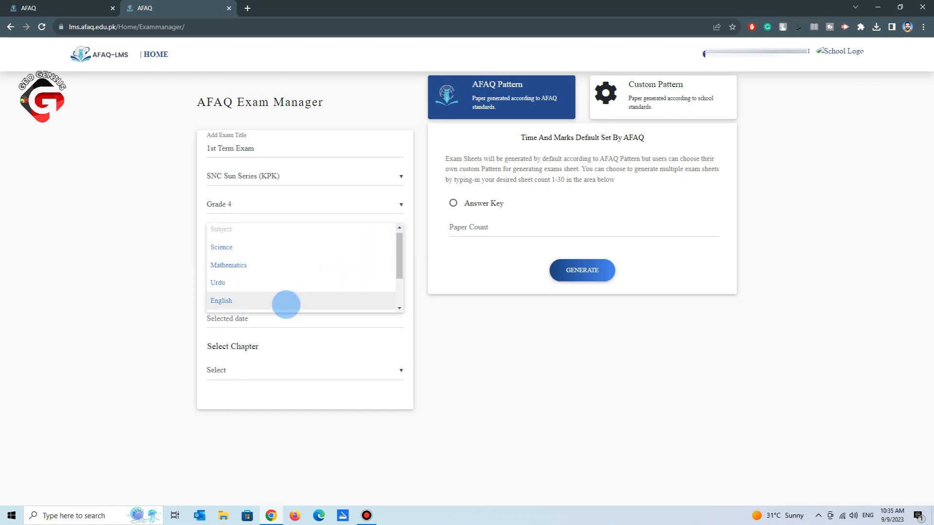
left_click(286, 301)
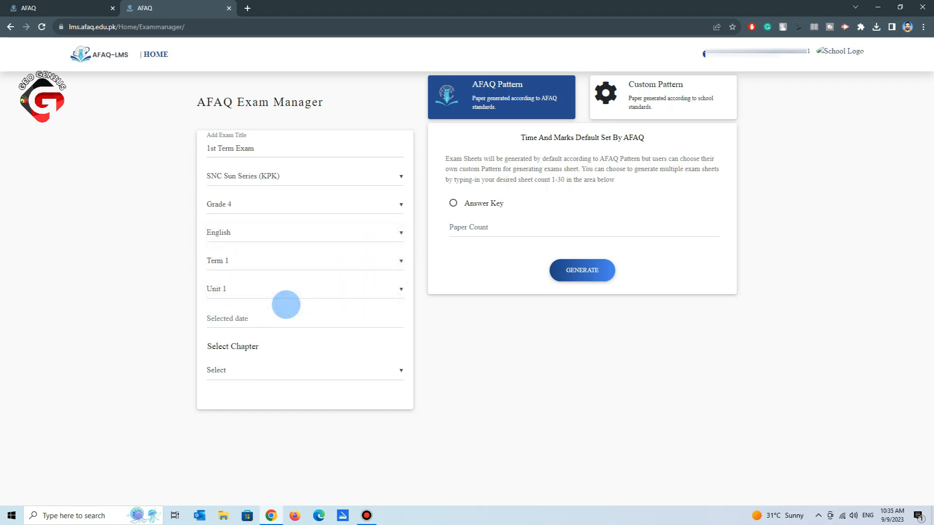
Try adding Term 2 and Term 3 to the exam's terms, and return the selection to Term 1 only.
left_click(316, 260)
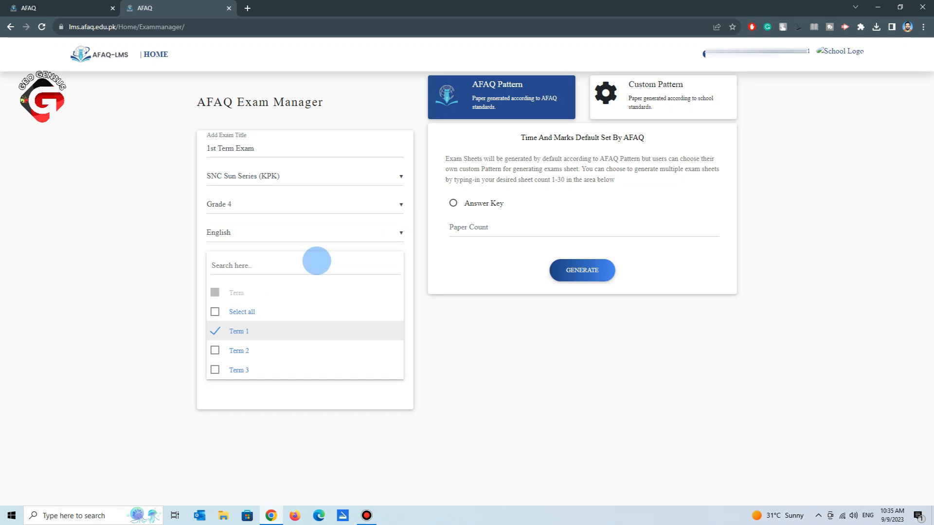
left_click(215, 350)
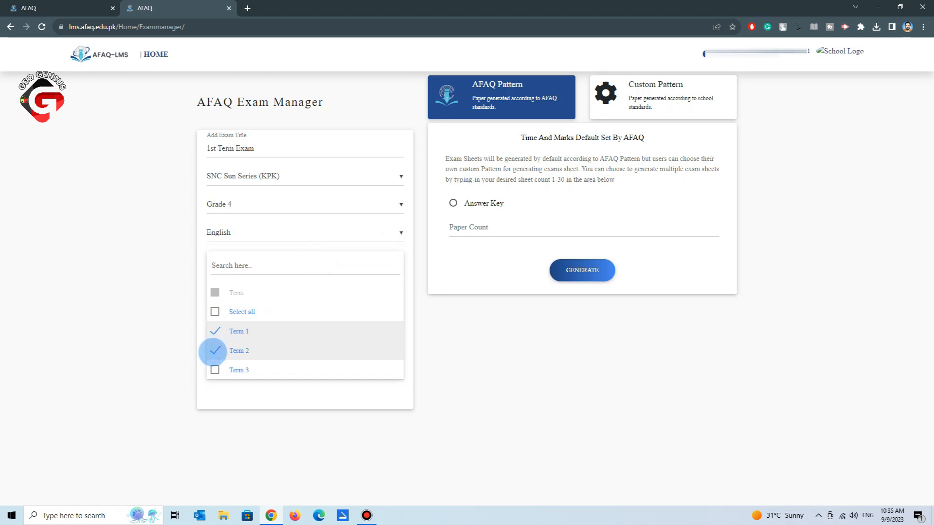
left_click(214, 370)
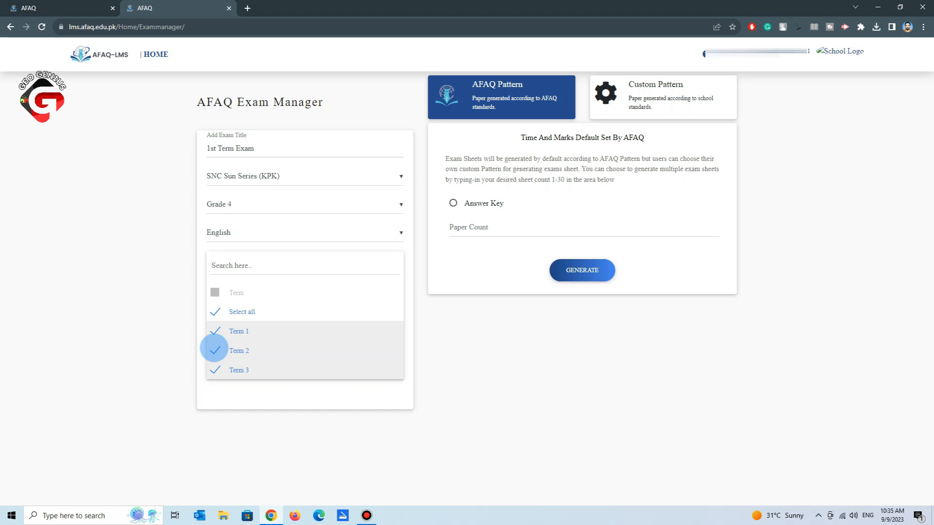
left_click(214, 312)
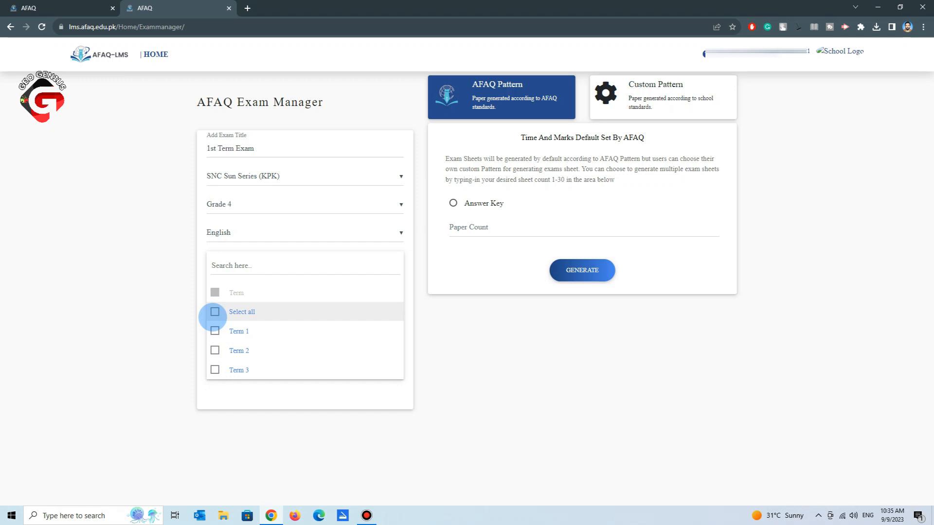
left_click(215, 331)
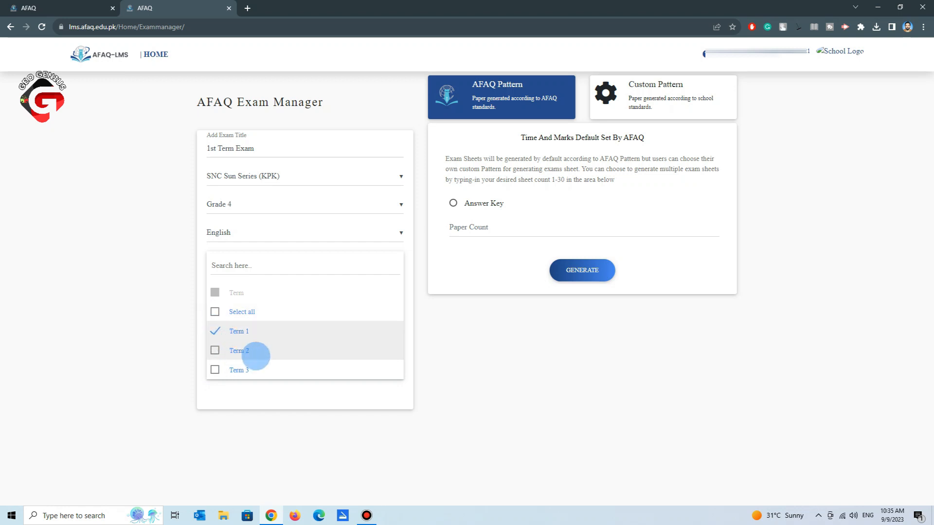
left_click(399, 401)
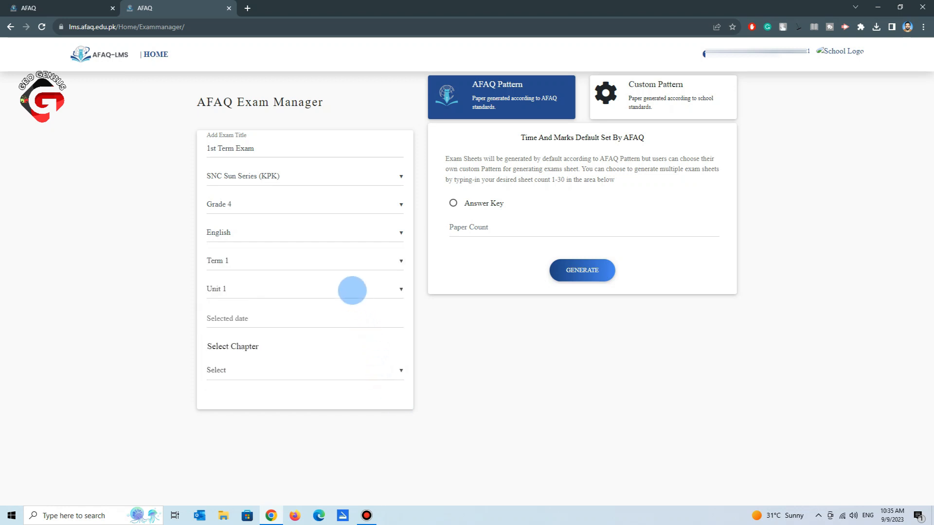
Include all units, Unit 1 and Unit 2, and set the exam date to 15 September, 2023.
left_click(352, 290)
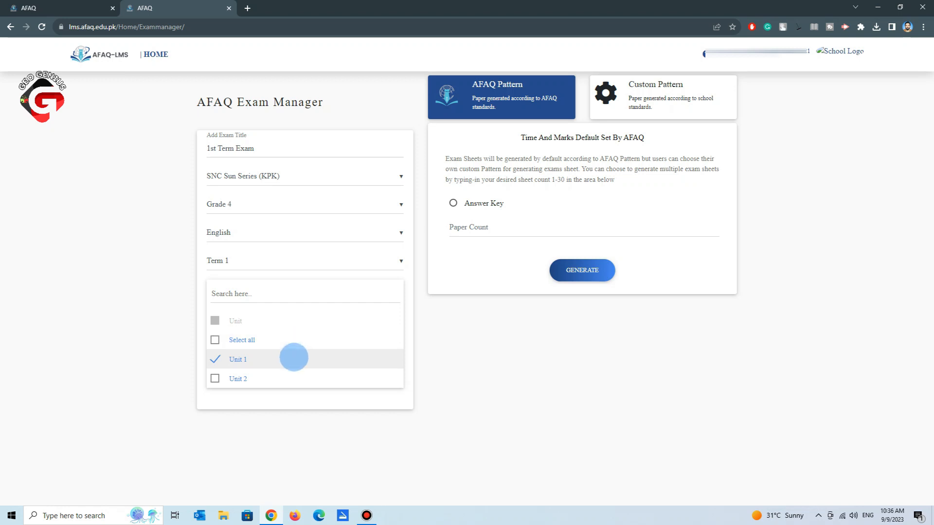
left_click(232, 339)
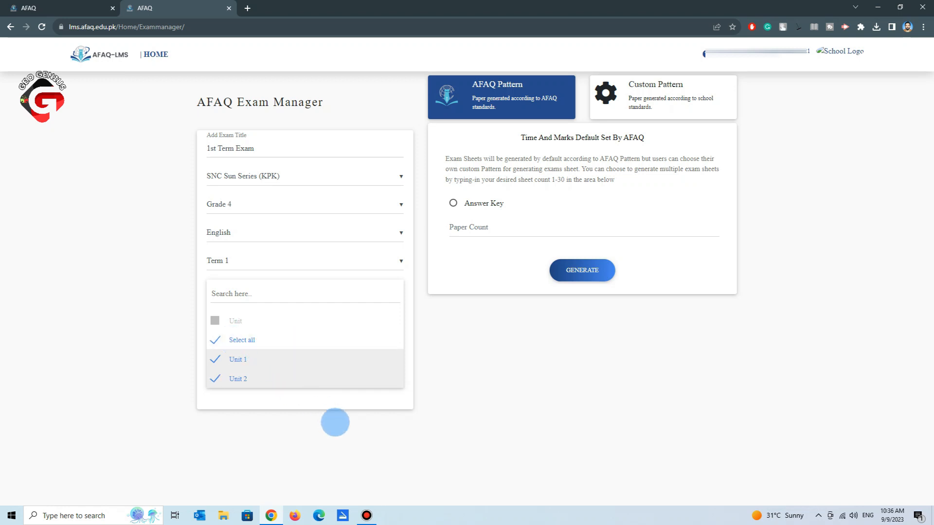
left_click(389, 409)
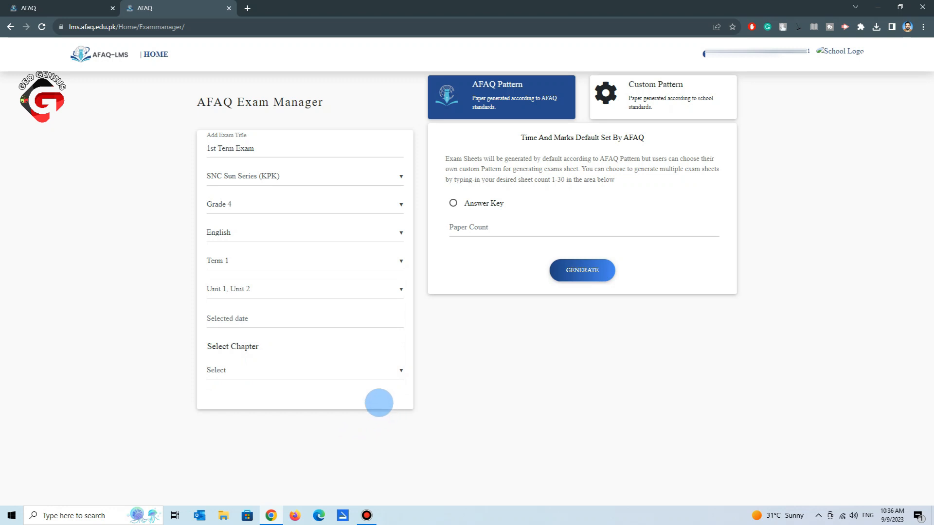
left_click(267, 319)
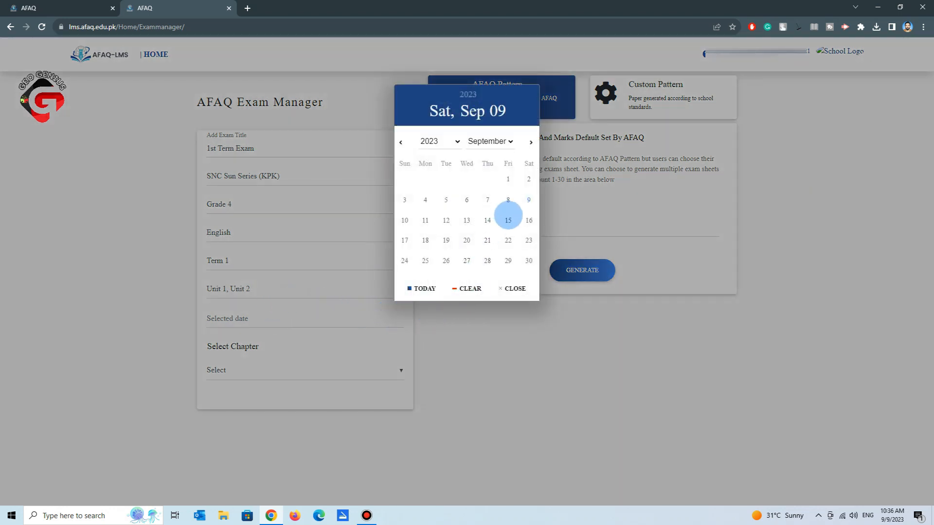
left_click(508, 220)
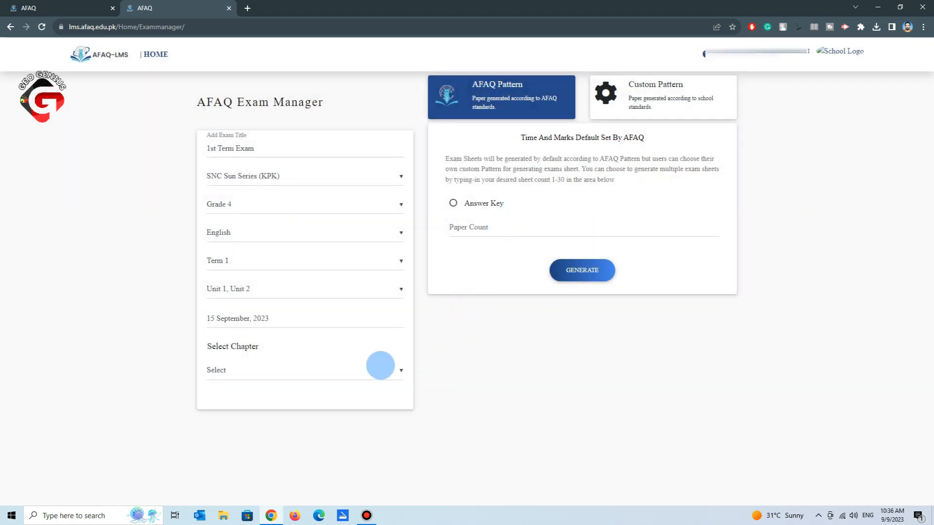
Select all chapters for the exam, from Unit 1 A Naughty Little Rabbit to Unit 5: The Wind.
left_click(364, 368)
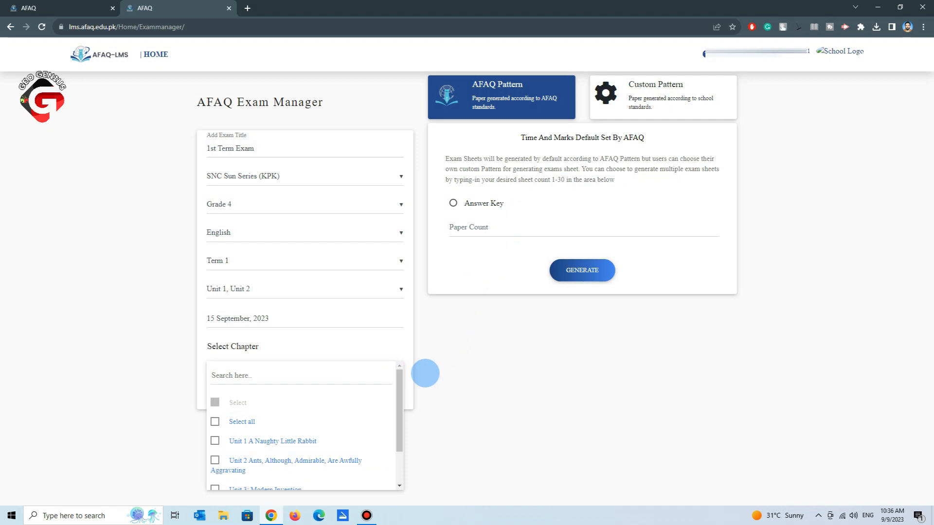
scroll(403, 373, "down", 1)
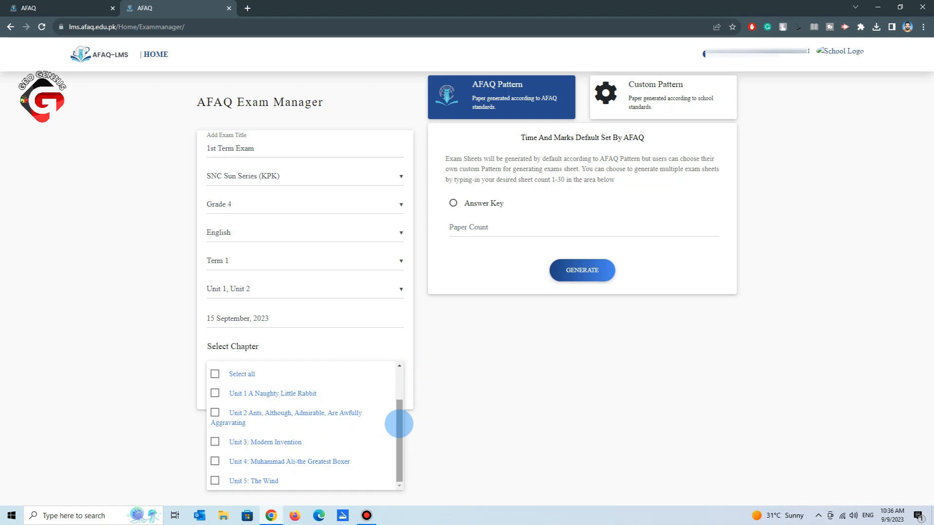
left_click(215, 392)
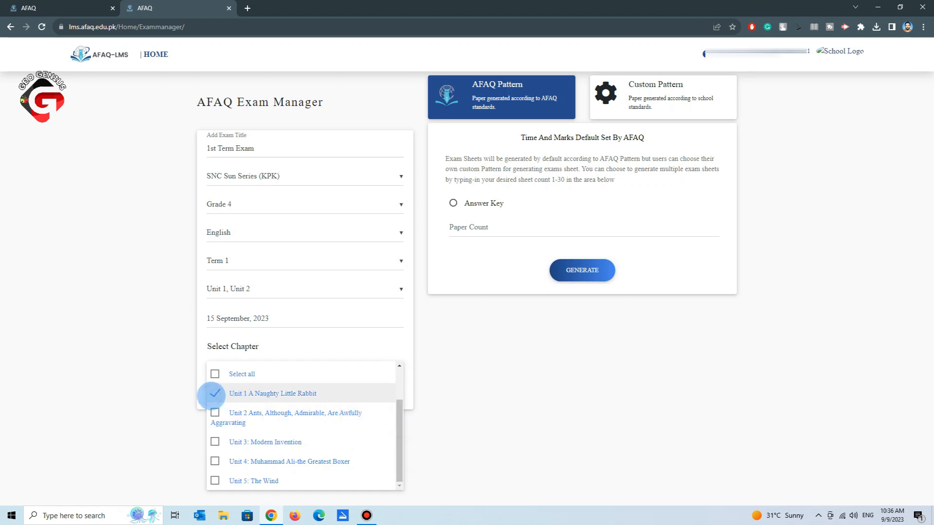
left_click(238, 441)
left_click(214, 461)
left_click(215, 480)
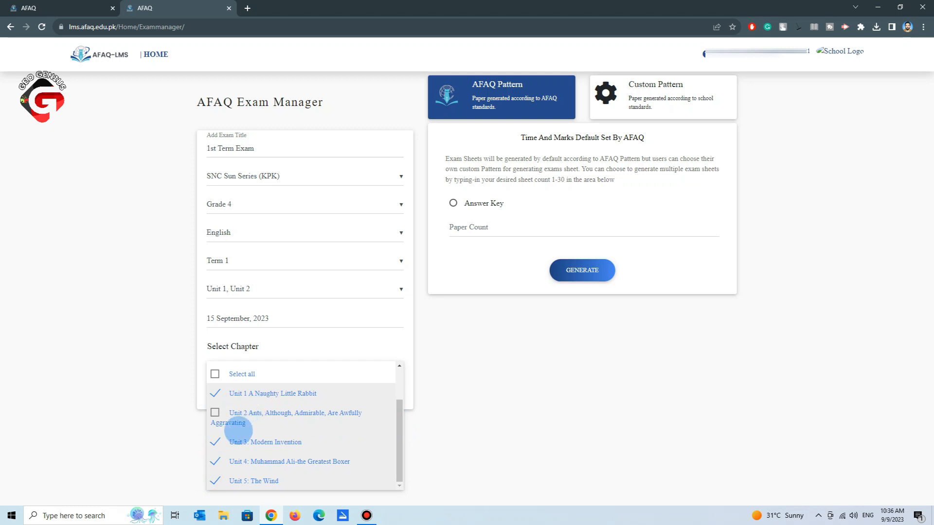
left_click(215, 374)
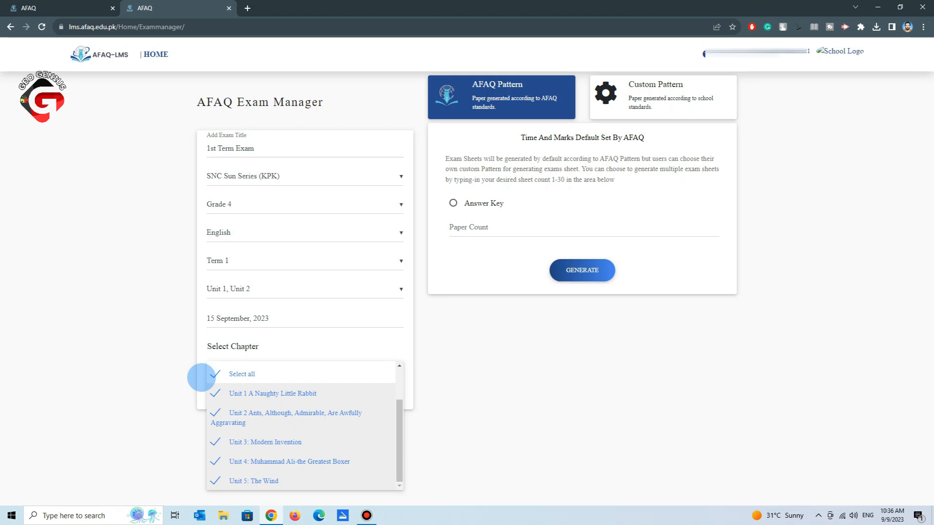
left_click(201, 377)
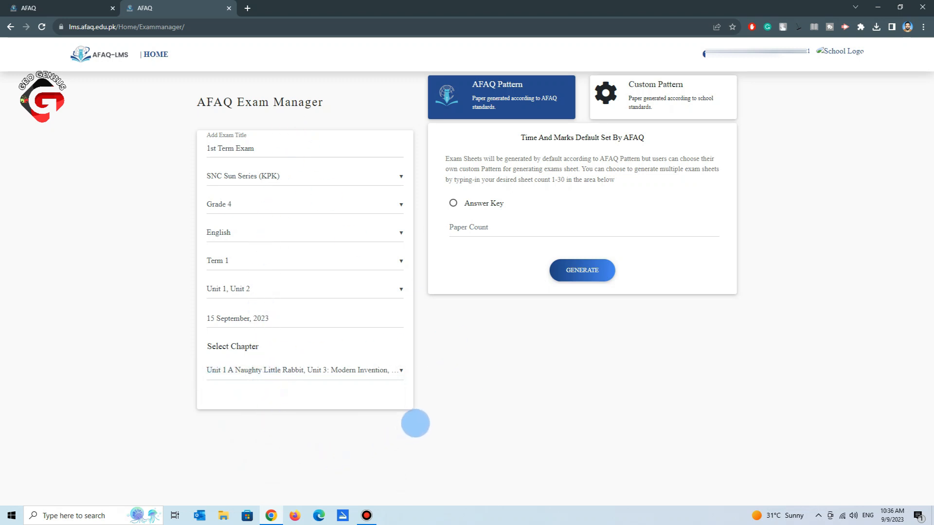
Generate 1 exam paper with an answer key using the AFAQ pattern.
left_click(455, 203)
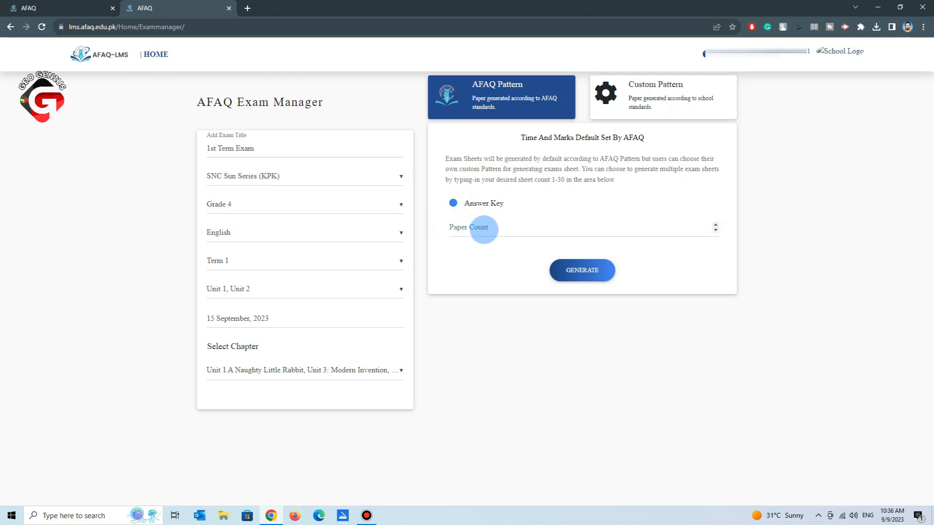
left_click(482, 226)
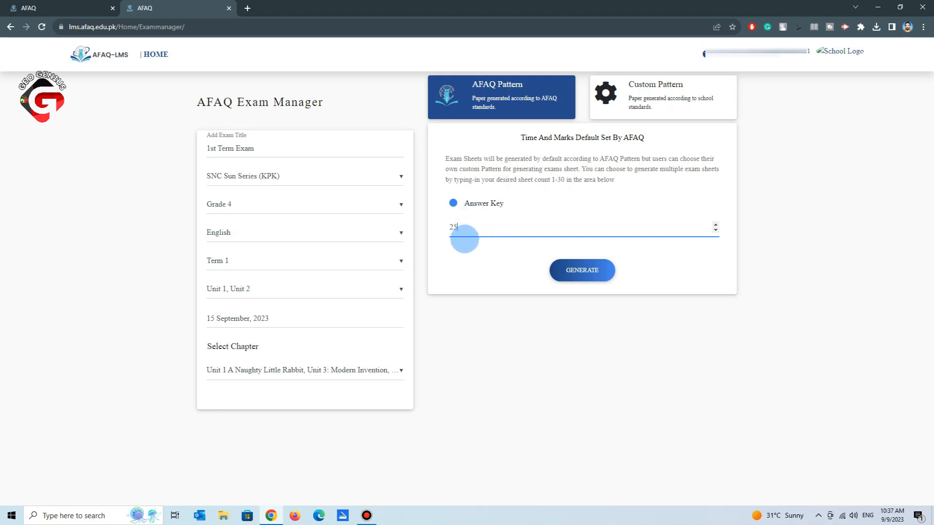
double_click(454, 227)
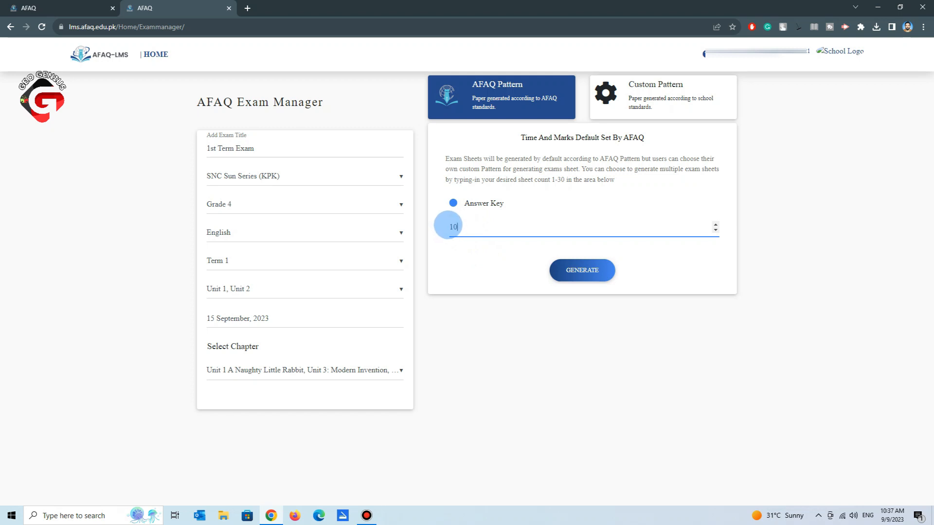
type("1")
key("BackSpace")
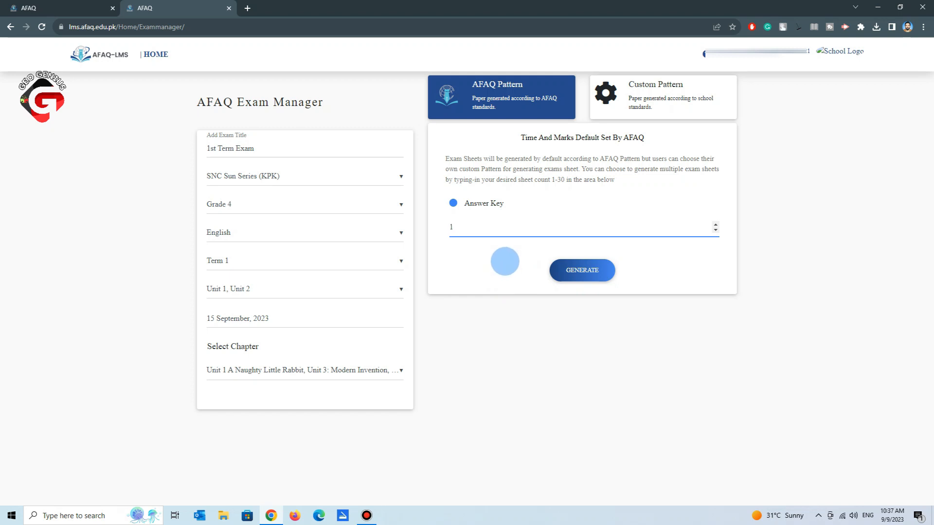
left_click(565, 265)
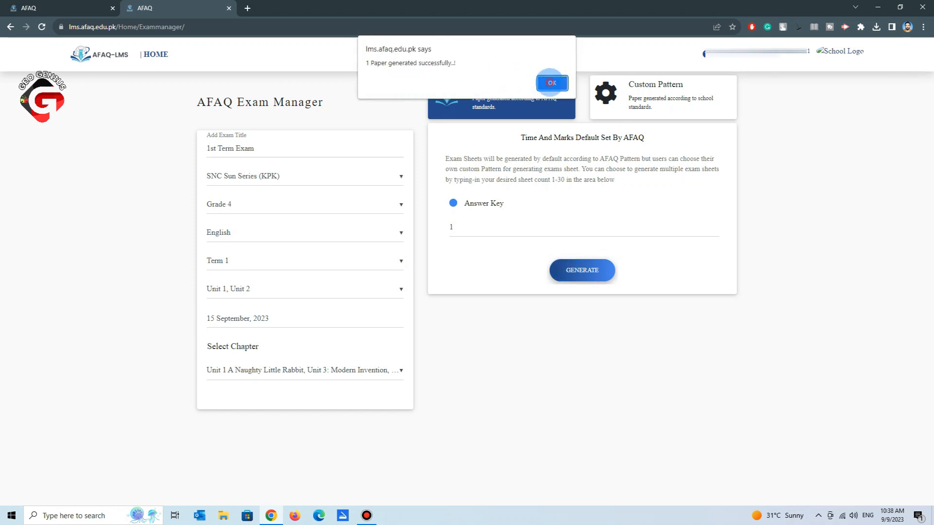
left_click(551, 83)
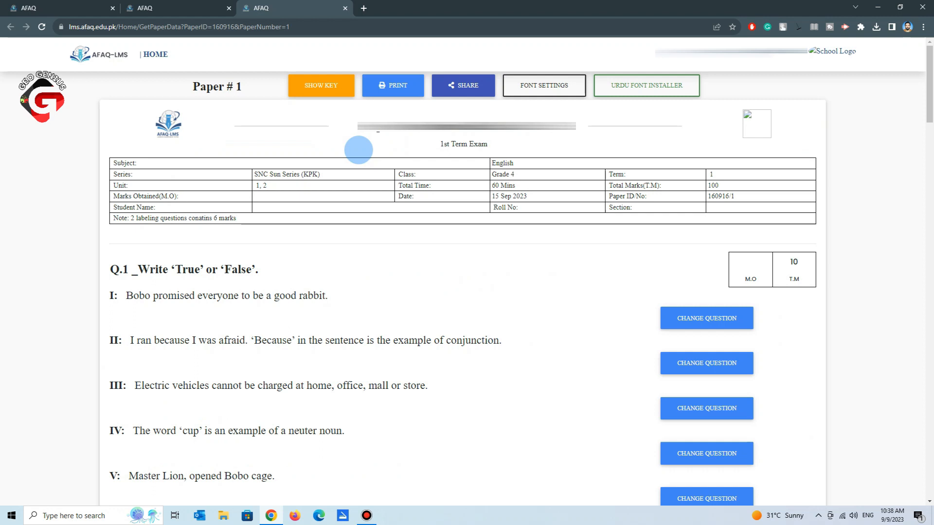
Review the generated paper's header details, including total time and total marks, and its questions from Q.1 to Q.7.
left_click_drag(518, 184, 483, 185)
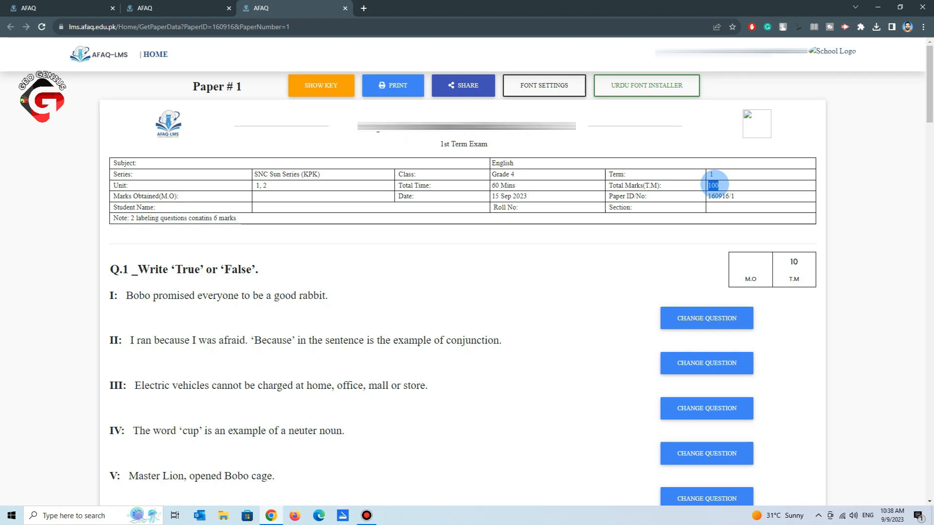
scroll(535, 280, "down", 2)
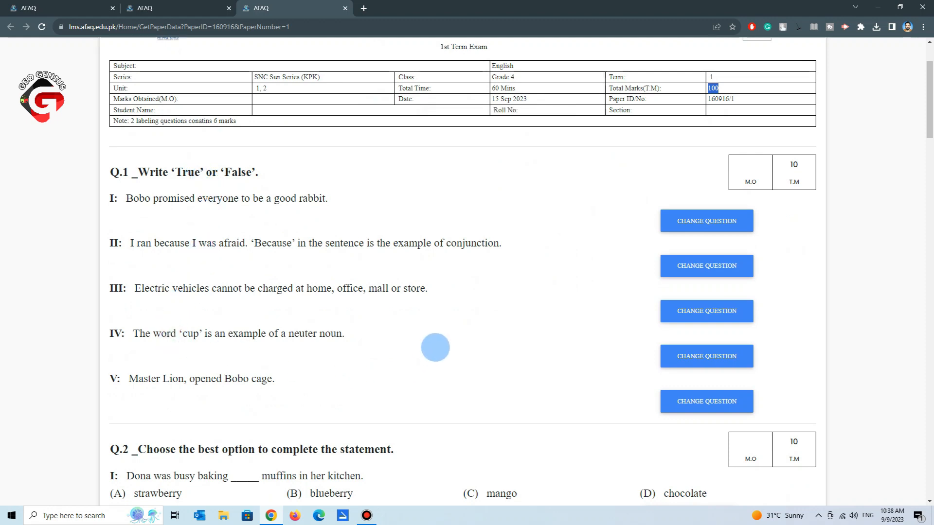
scroll(435, 347, "down", 6)
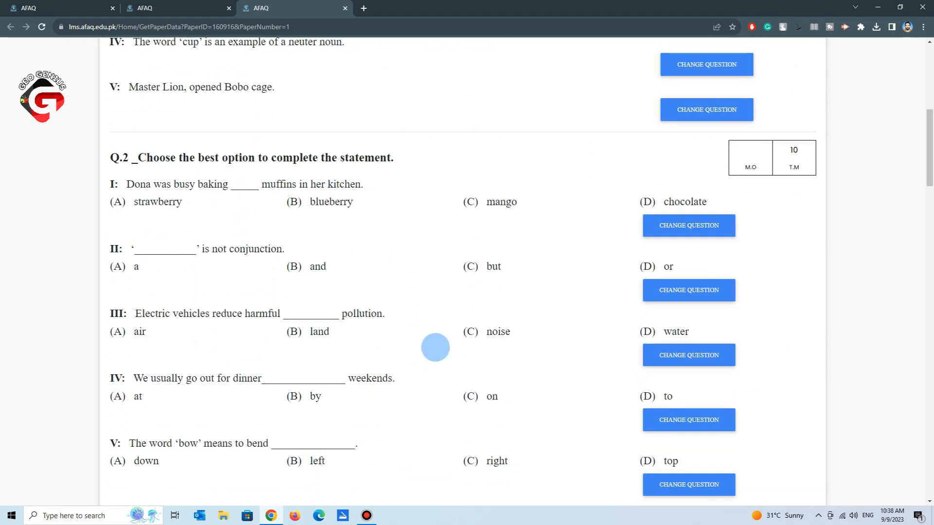
scroll(435, 347, "down", 2)
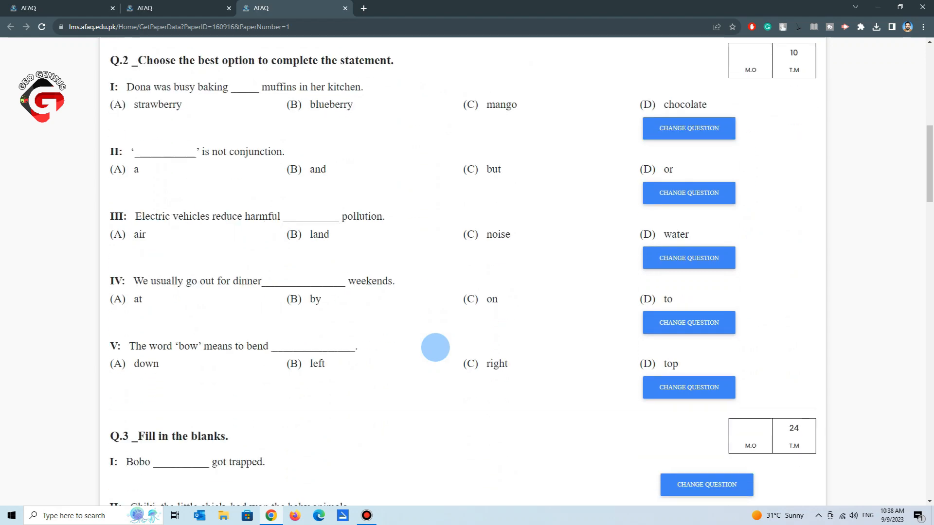
scroll(436, 347, "down", 6)
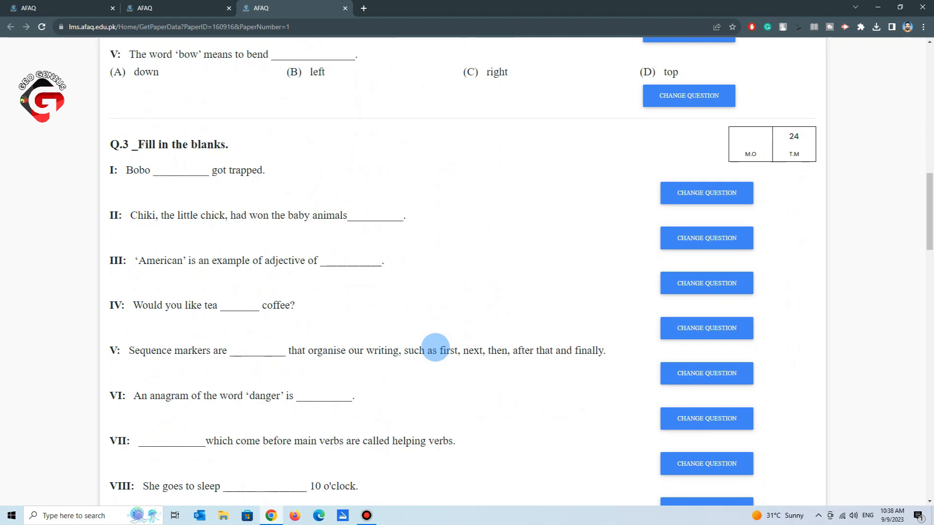
scroll(435, 347, "down", 2)
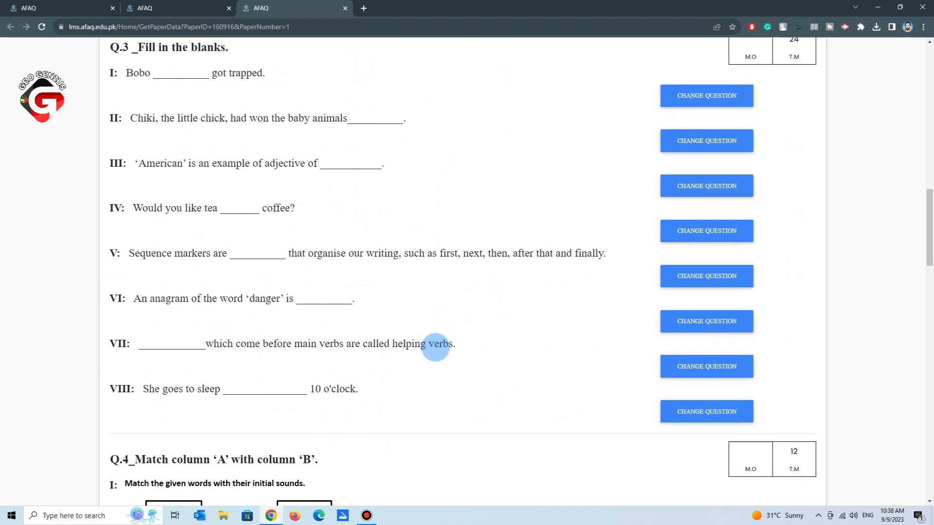
scroll(436, 348, "down", 6)
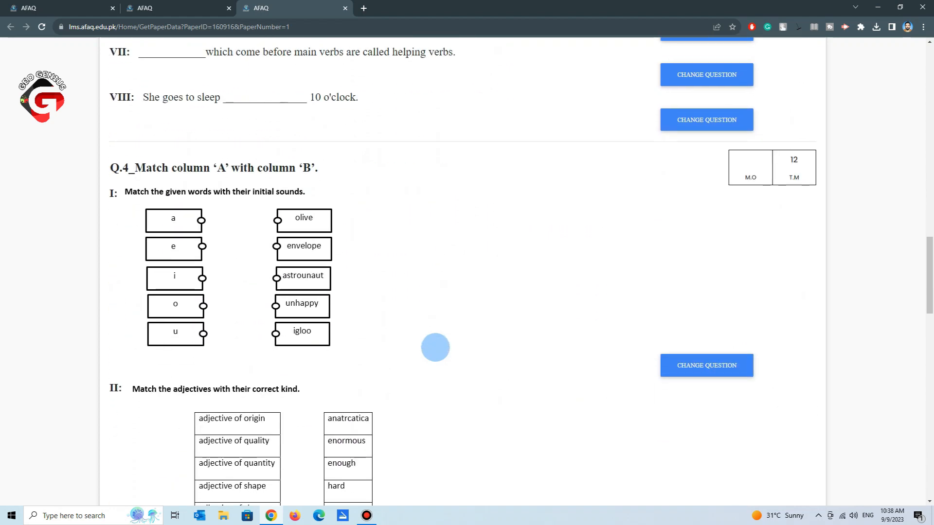
scroll(435, 348, "down", 10)
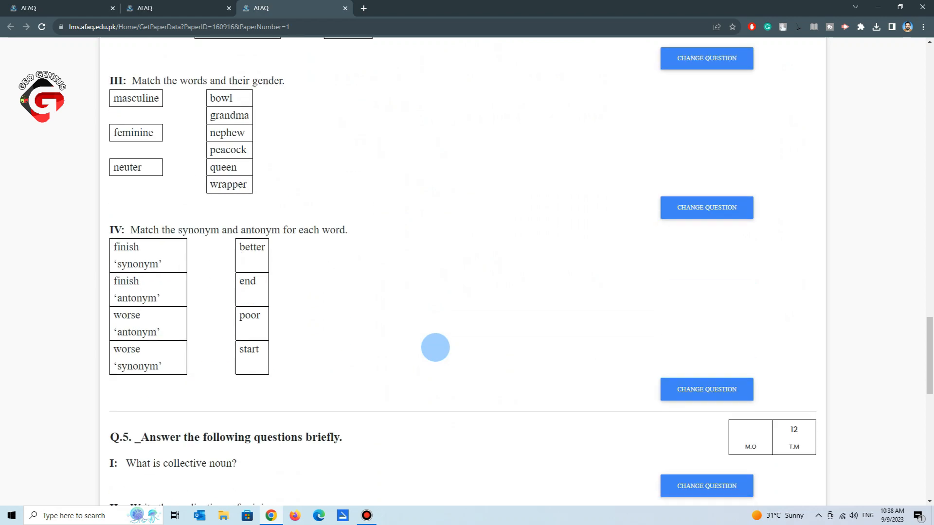
scroll(436, 347, "down", 4)
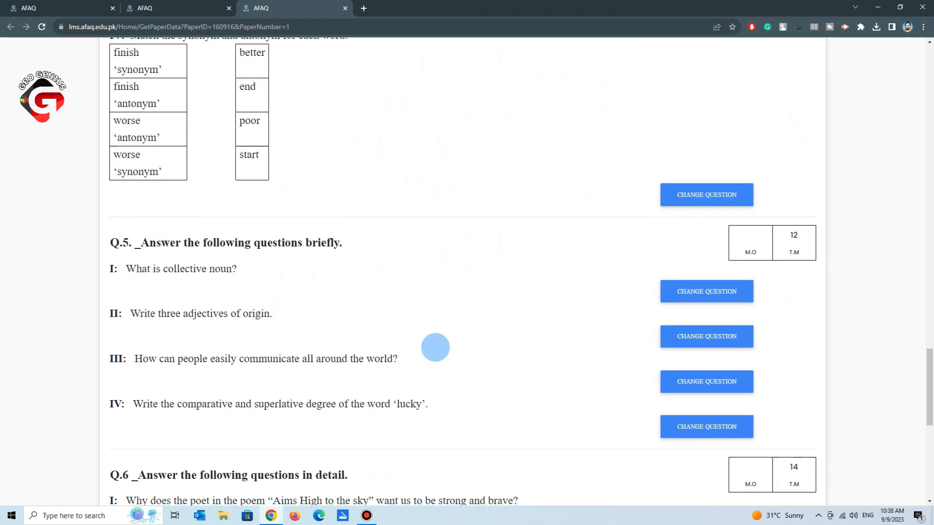
scroll(435, 347, "down", 6)
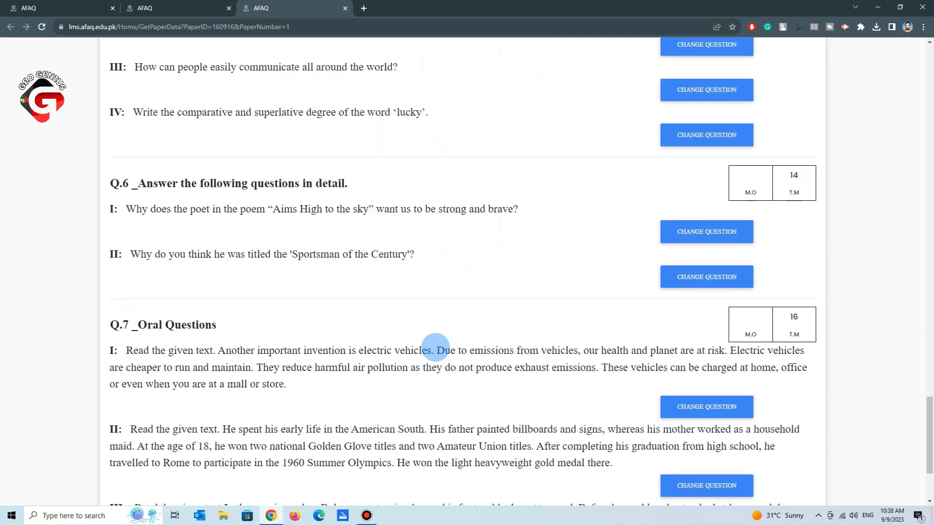
scroll(435, 347, "down", 3)
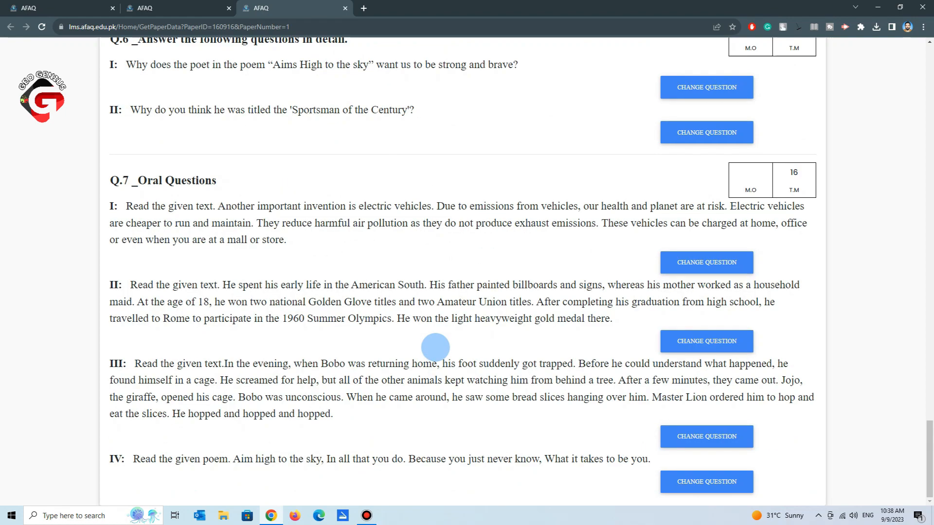
Look through the replacement questions for item IV of Q.3 Fill in the blanks, "Would you like tea ___ coffee?".
scroll(436, 347, "up", 20)
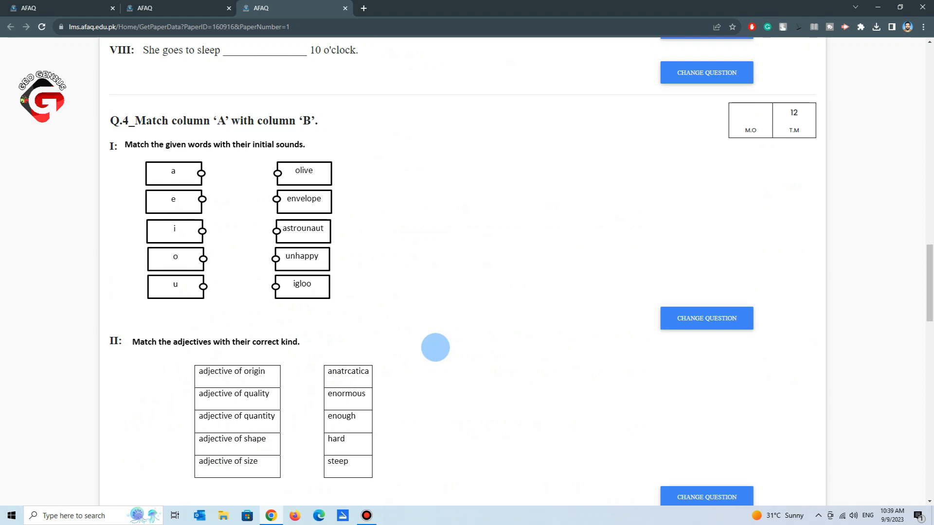
scroll(435, 347, "up", 7)
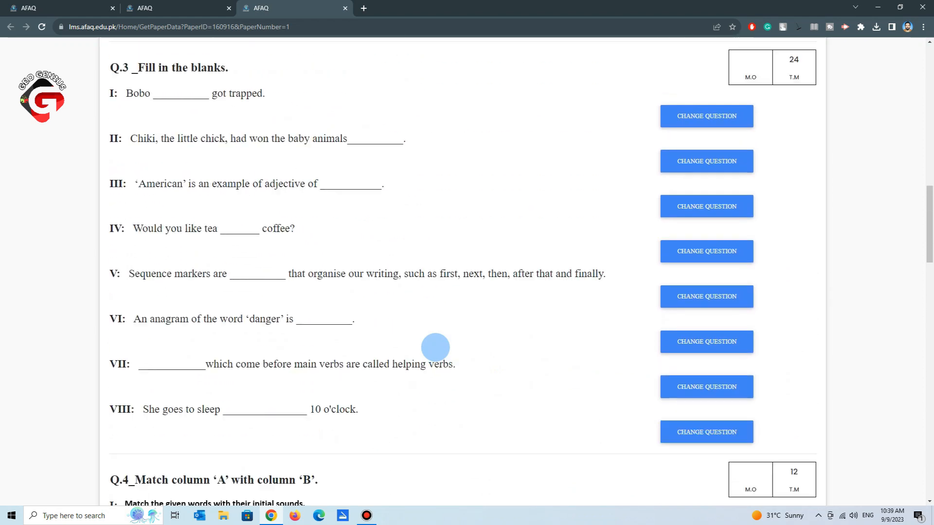
scroll(435, 347, "up", 3)
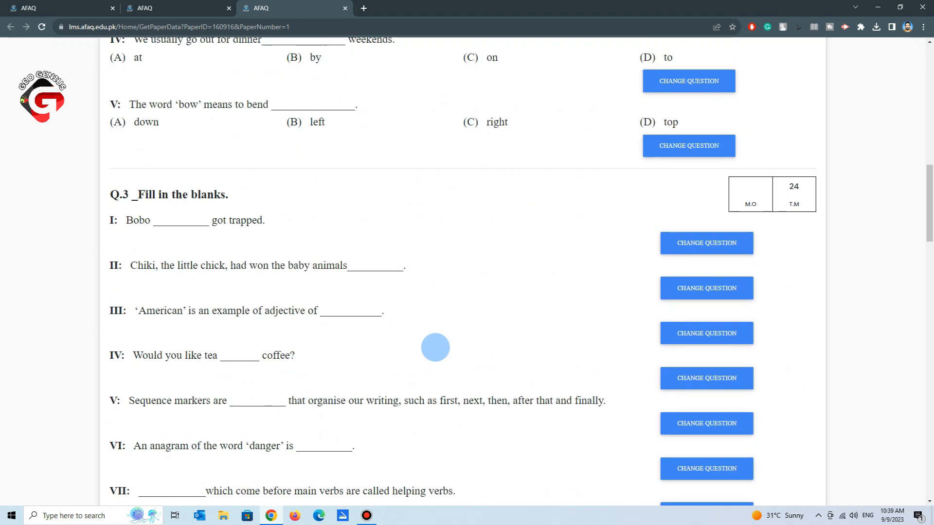
scroll(436, 347, "down", 14)
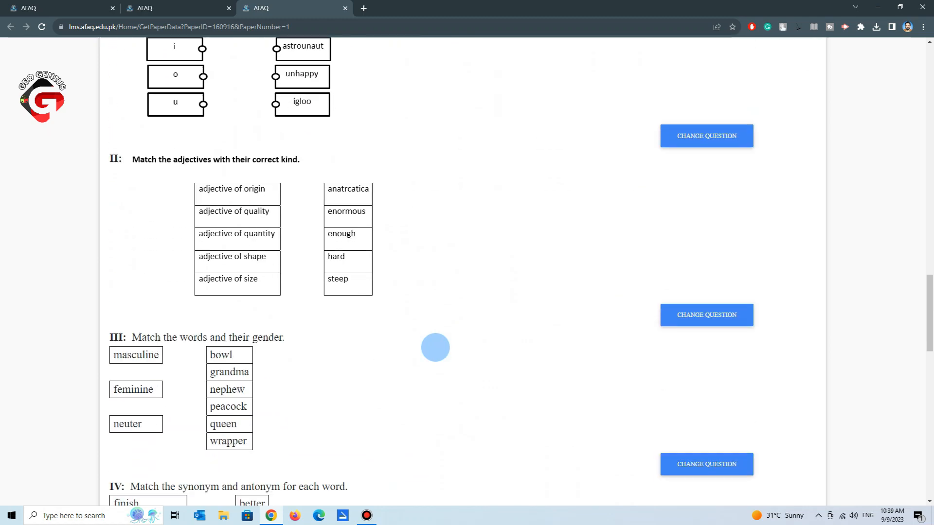
scroll(435, 347, "up", 12)
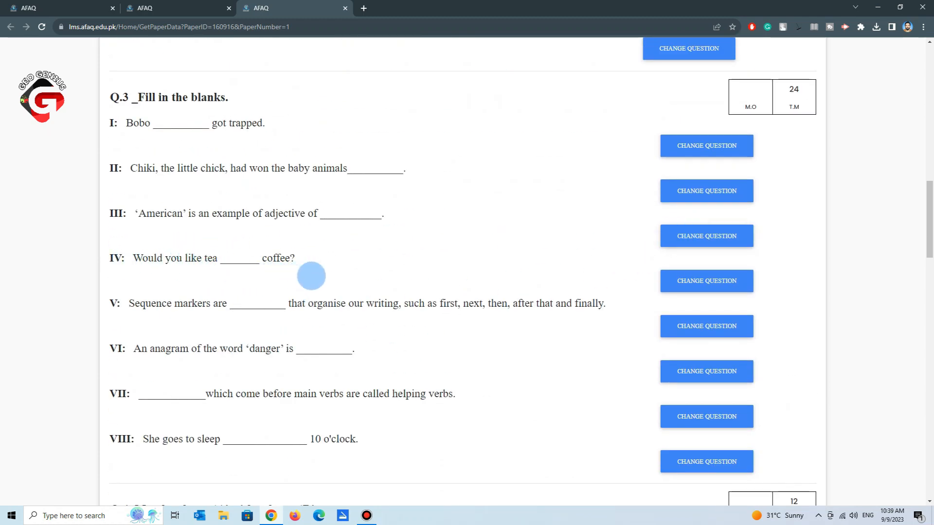
left_click(681, 287)
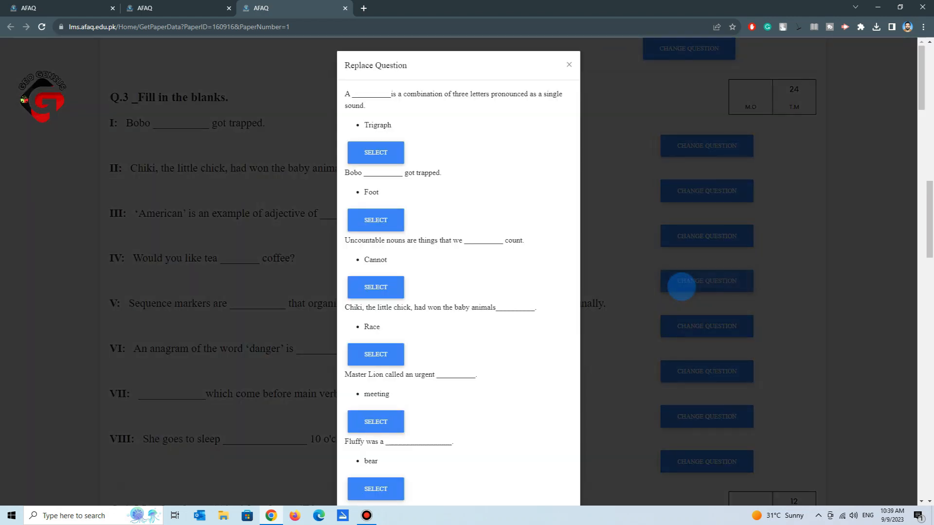
scroll(373, 335, "down", 10)
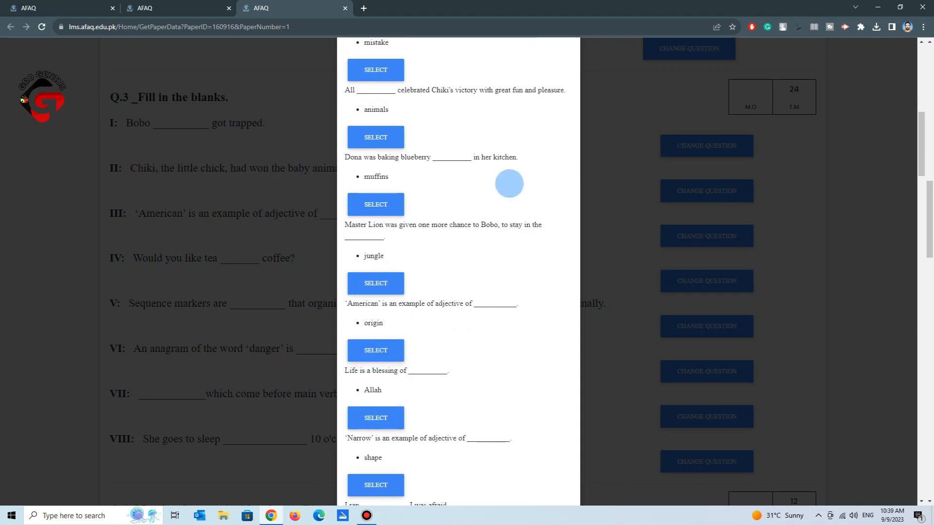
left_click(592, 150)
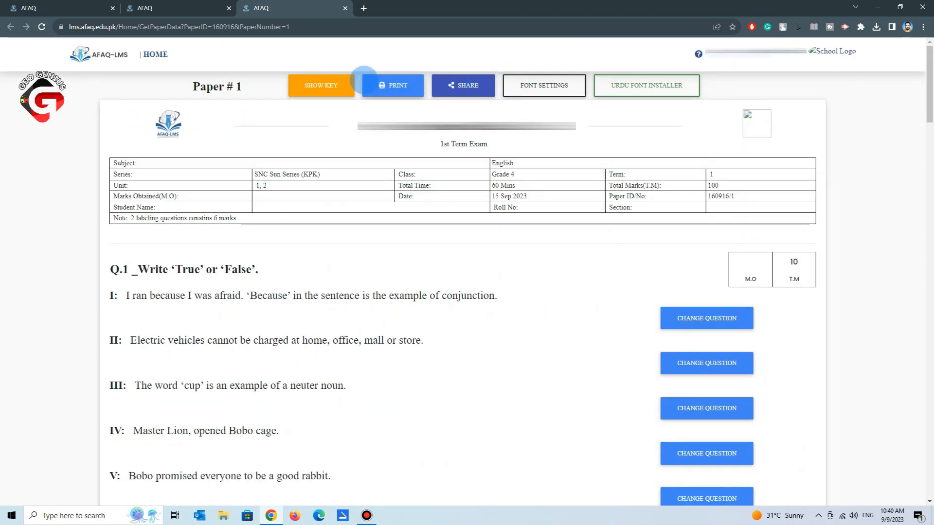
Set the paper's header font size to 50 and apply it.
left_click(538, 85)
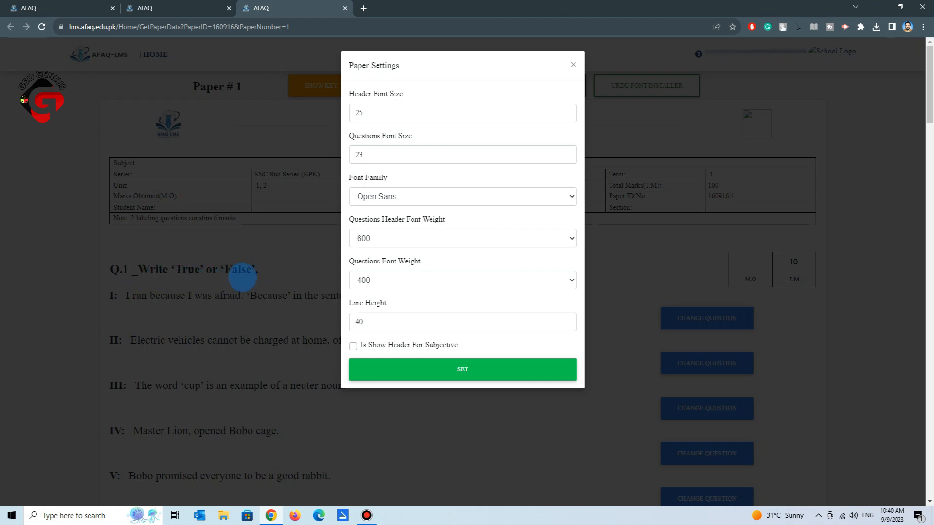
scroll(251, 276, "down", 2)
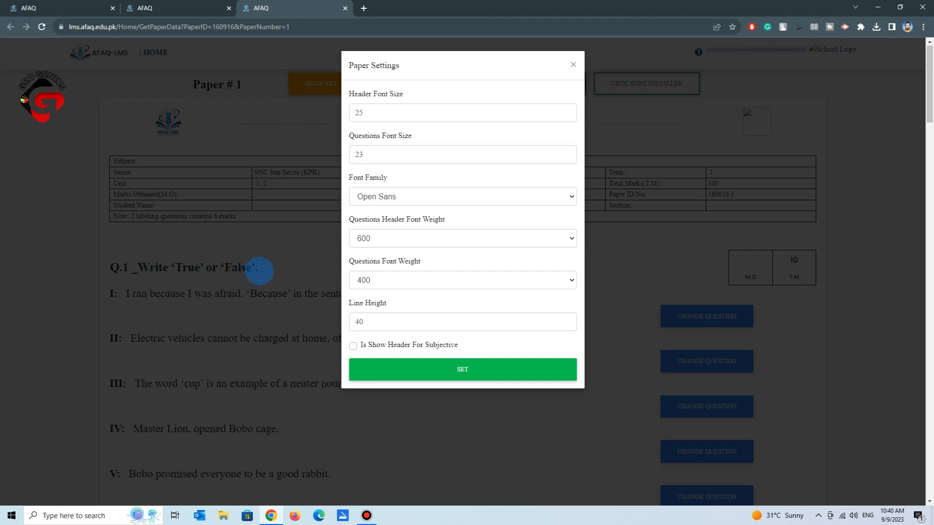
scroll(259, 271, "down", 4)
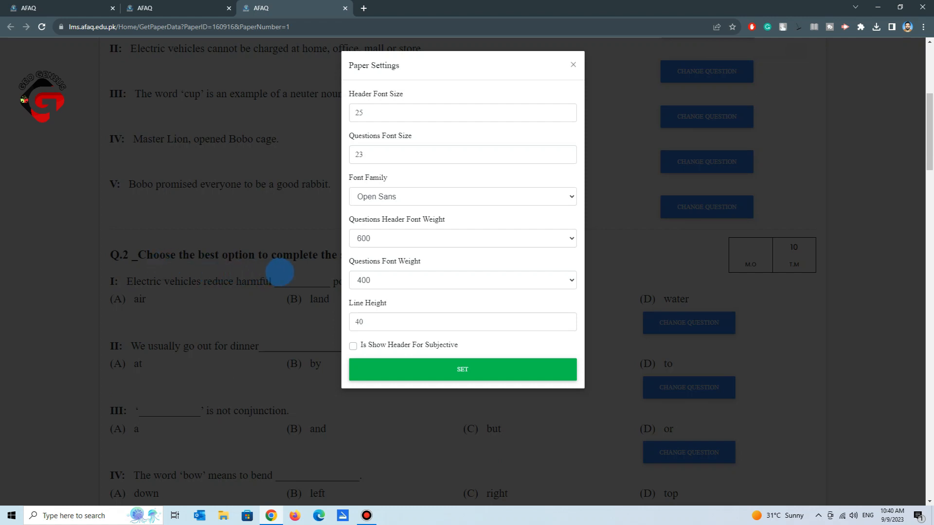
scroll(280, 272, "down", 8)
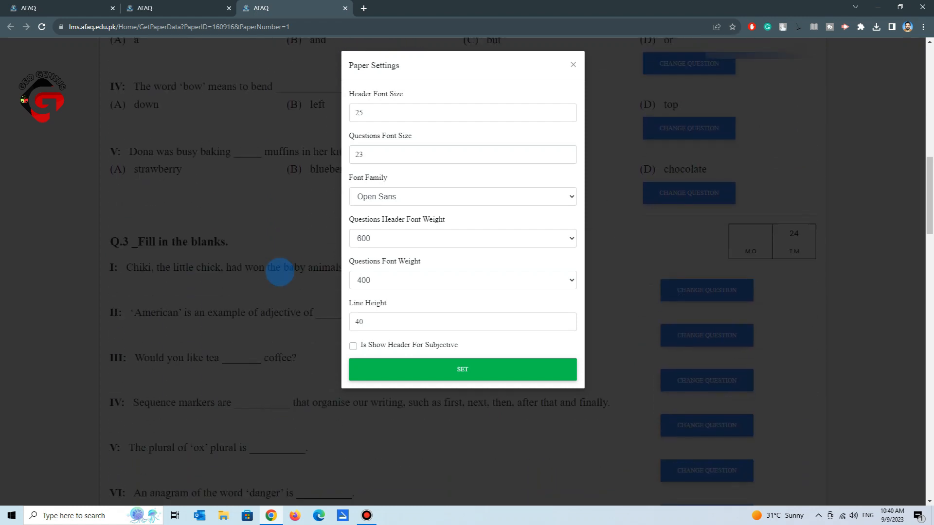
scroll(279, 273, "up", 10)
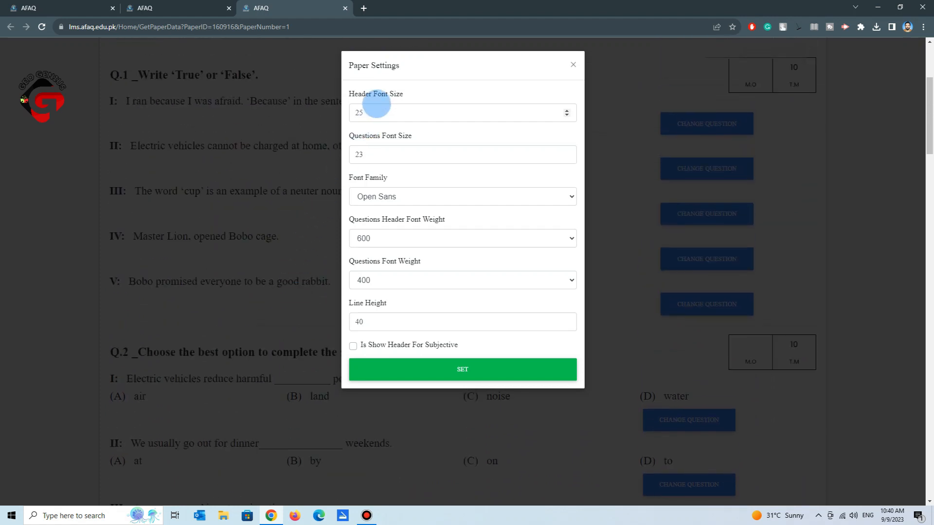
left_click_drag(370, 111, 333, 114)
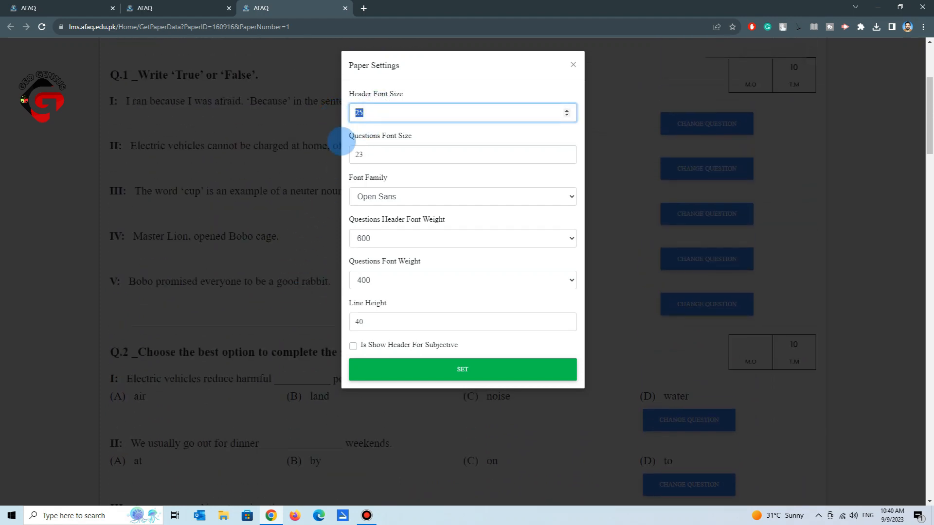
scroll(278, 208, "up", 4)
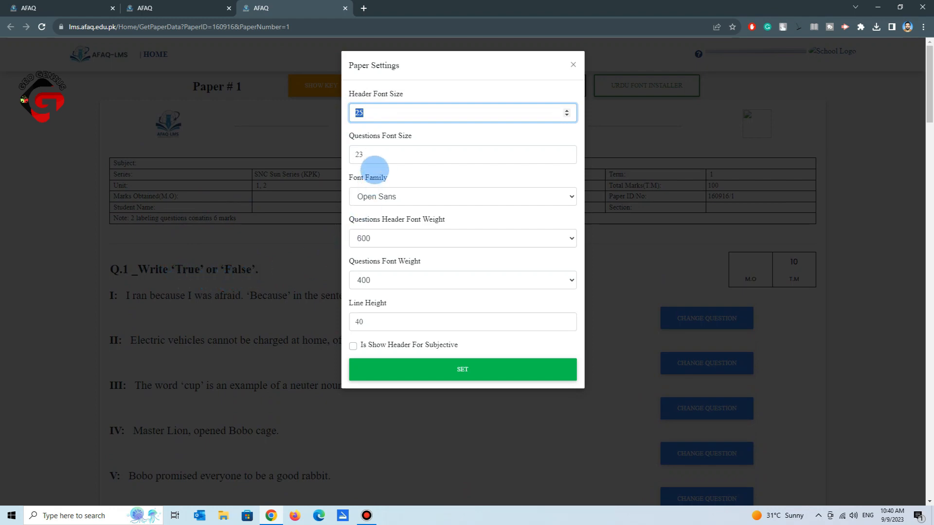
type("0")
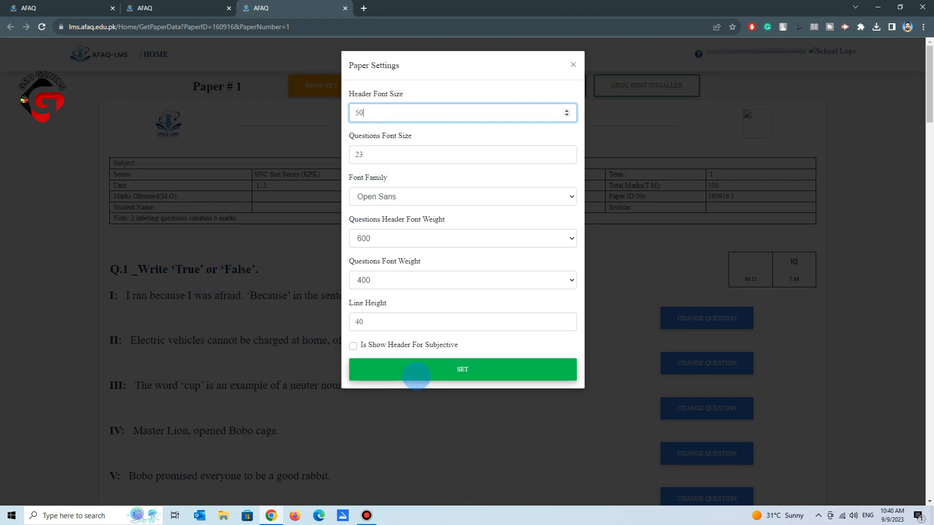
left_click(416, 376)
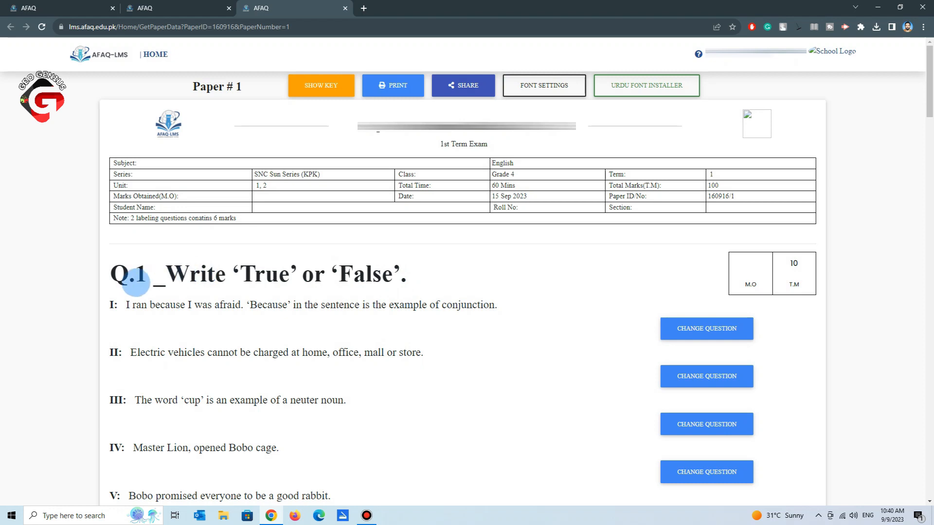
Set the paper's header font size to 25, enlarge the questions font size well beyond 23, and apply both.
left_click(563, 93)
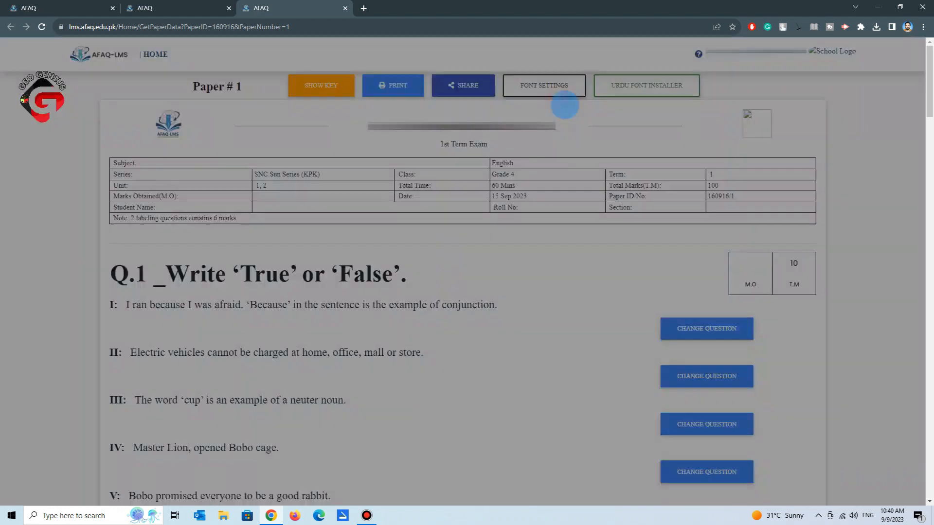
left_click_drag(401, 107, 339, 106)
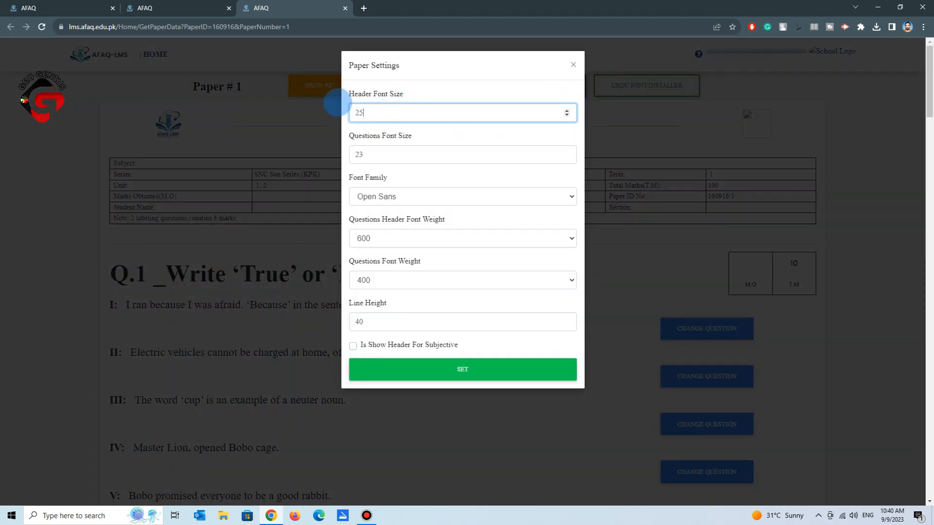
type("25")
left_click(411, 151)
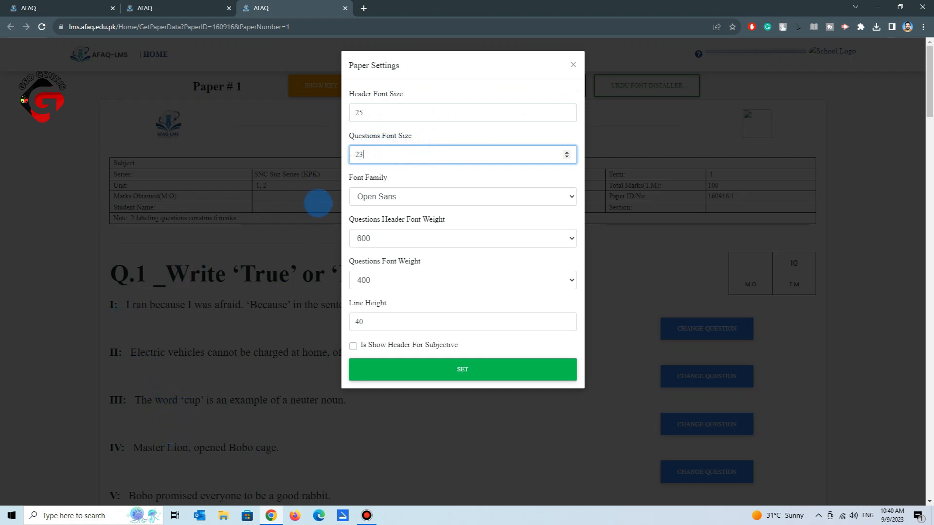
left_click_drag(363, 154, 349, 155)
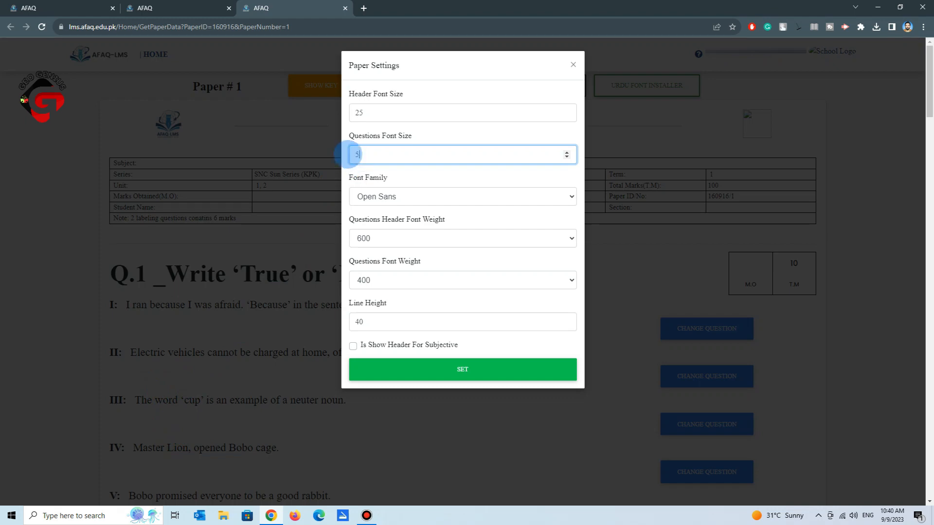
left_click(381, 369)
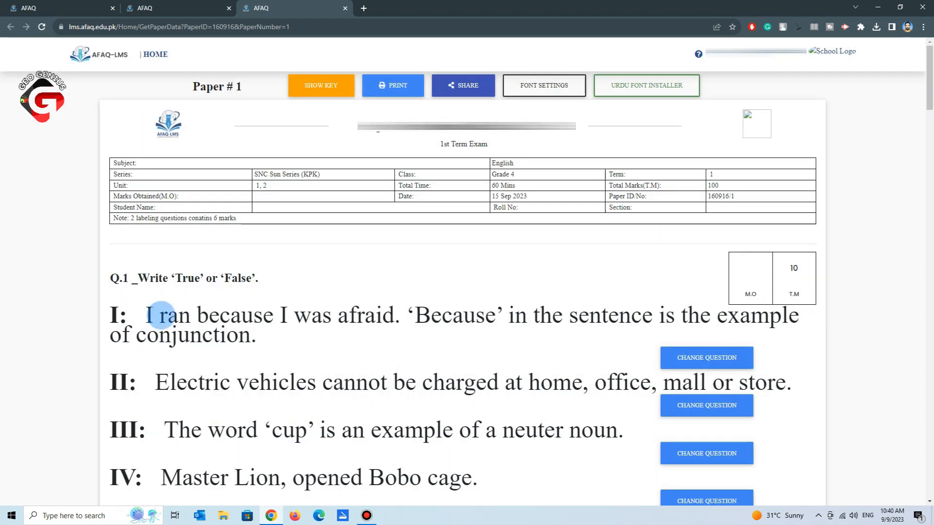
Browse the available font families, keep Open Sans, and apply header font size 25 with questions font size 23.
left_click(543, 86)
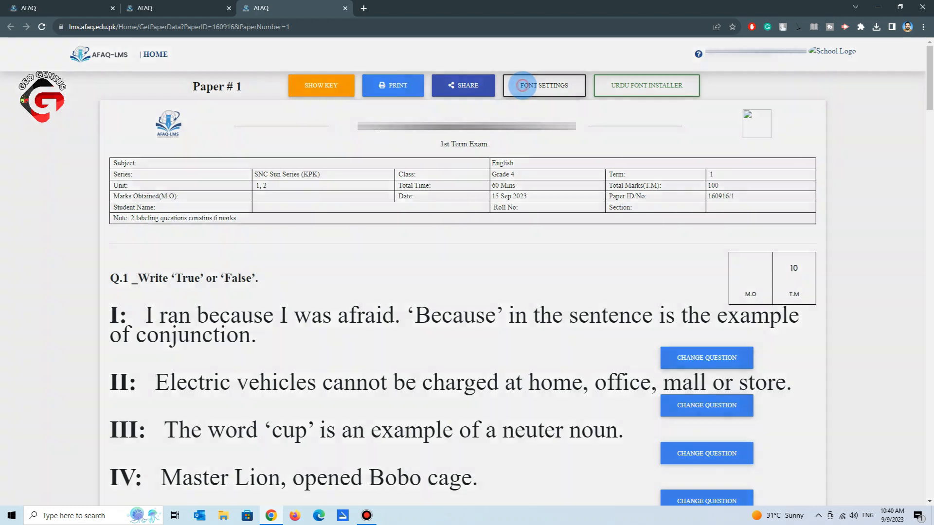
left_click(425, 190)
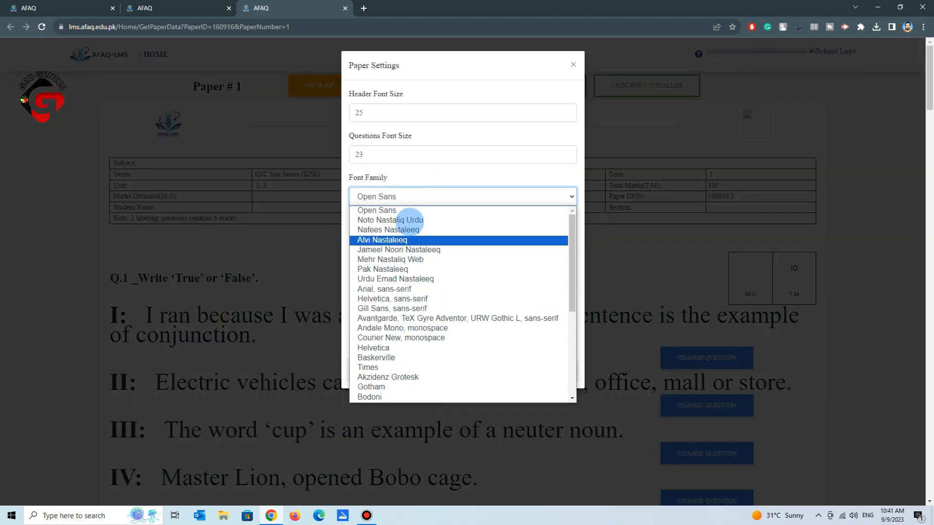
left_click(413, 174)
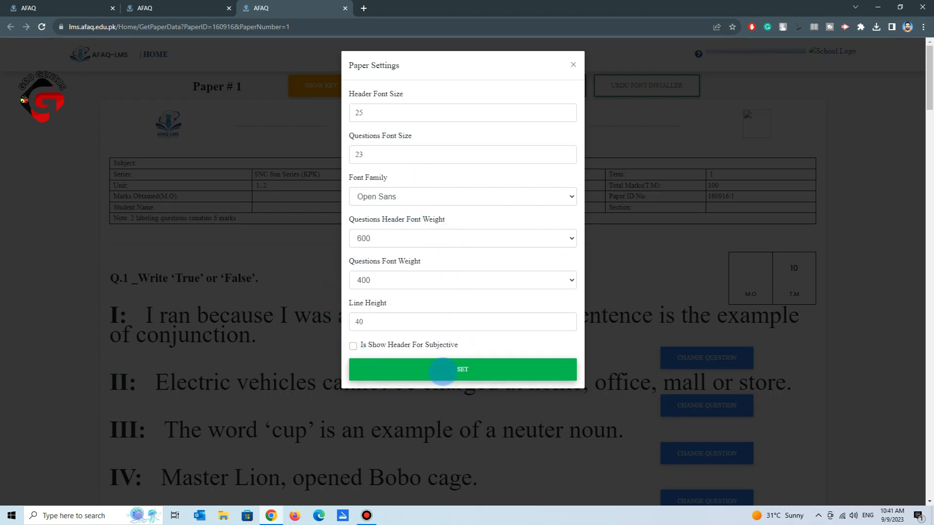
left_click(443, 371)
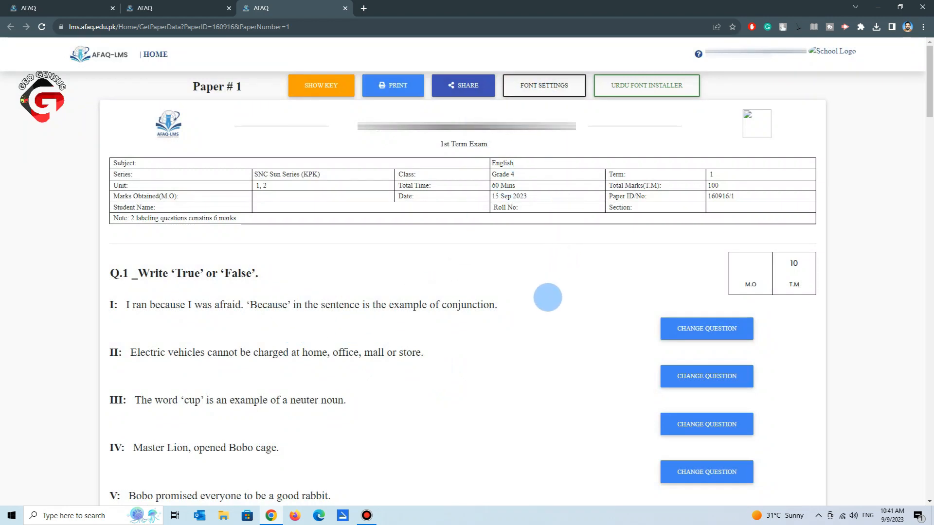
Return to the exam paper and review all pages of its print preview.
left_click(11, 27)
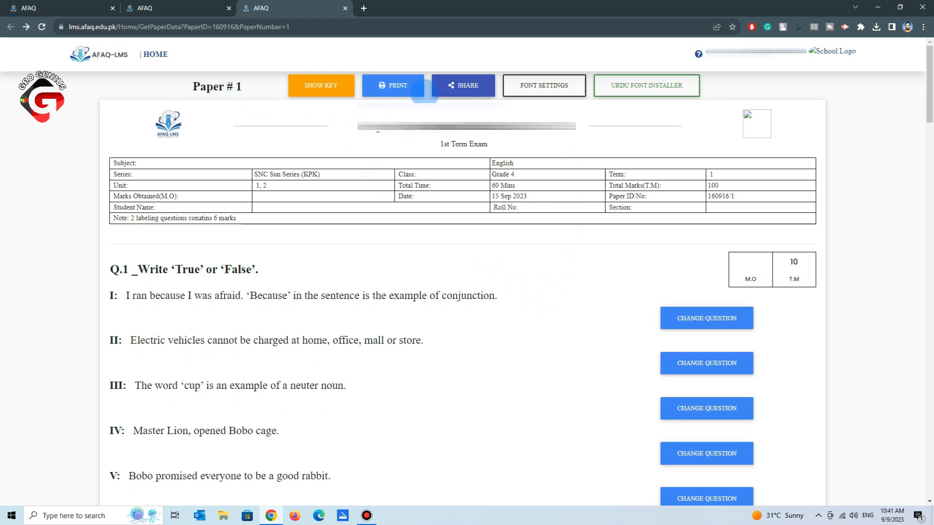
left_click(408, 89)
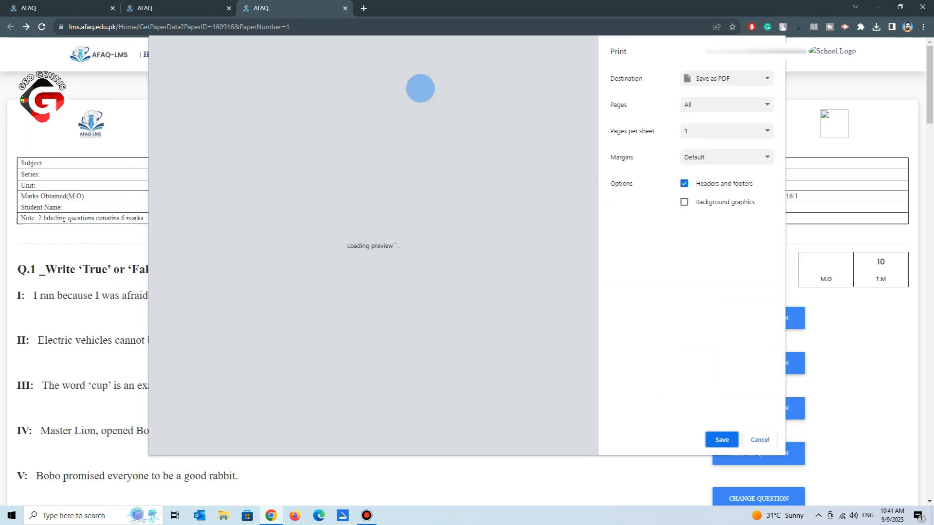
scroll(449, 302, "down", 10)
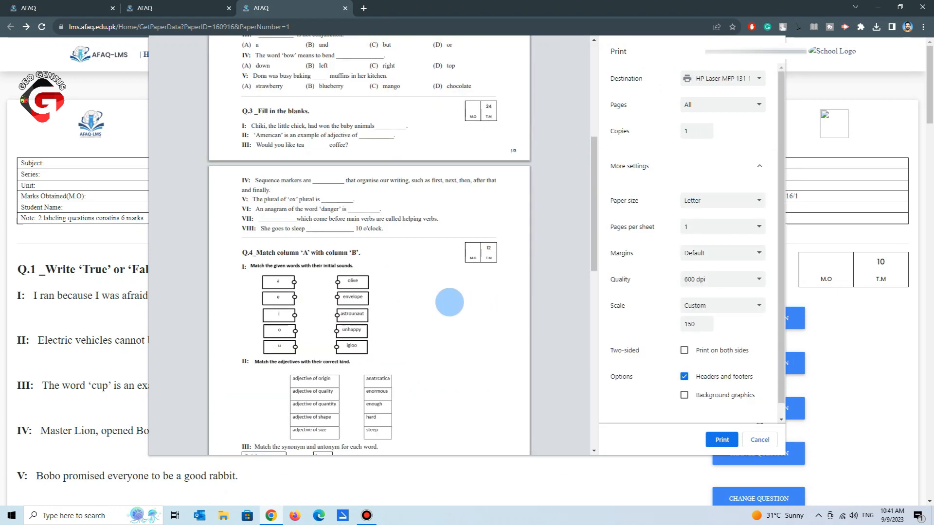
scroll(449, 302, "down", 4)
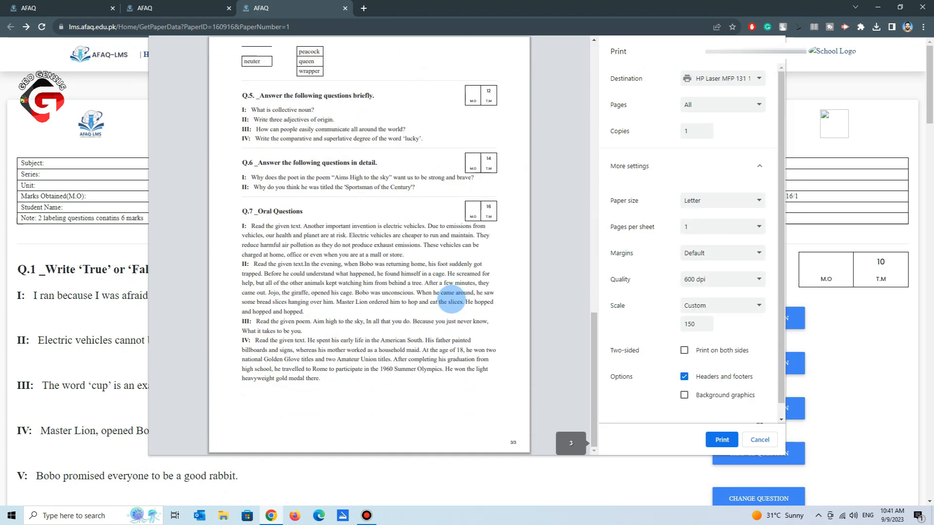
scroll(450, 304, "up", 6)
scroll(453, 299, "up", 5)
Compare the Save as PDF and HP Laser MFP print destinations, and look over the copies and additional print settings.
left_click(722, 79)
left_click(712, 100)
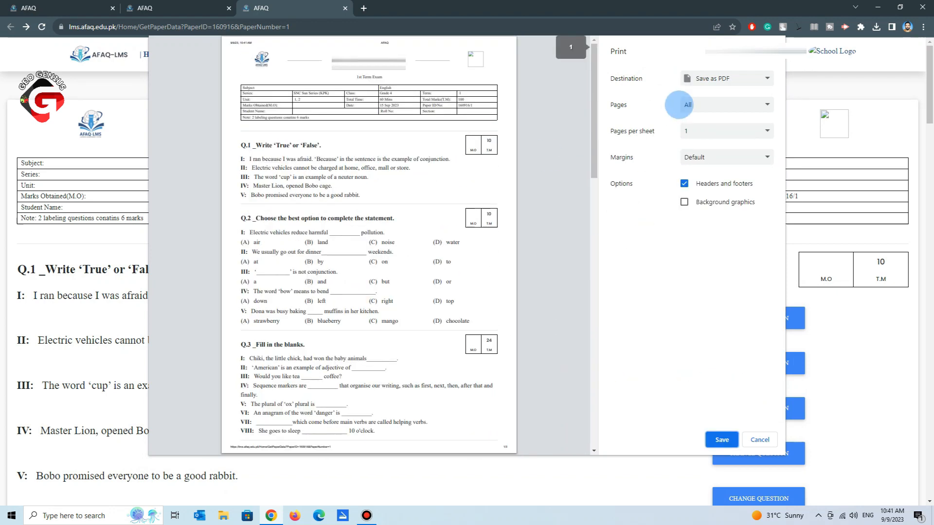
left_click(708, 77)
left_click(714, 89)
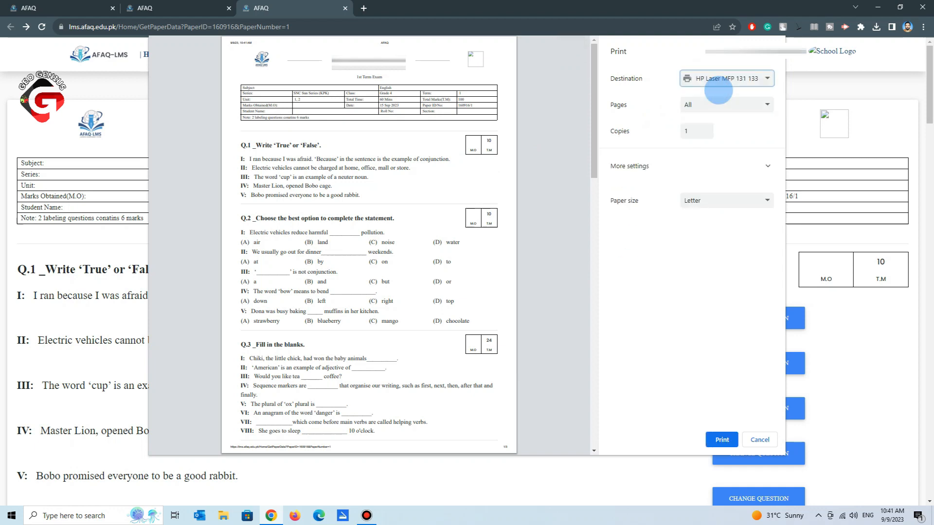
scroll(506, 297, "down", 6)
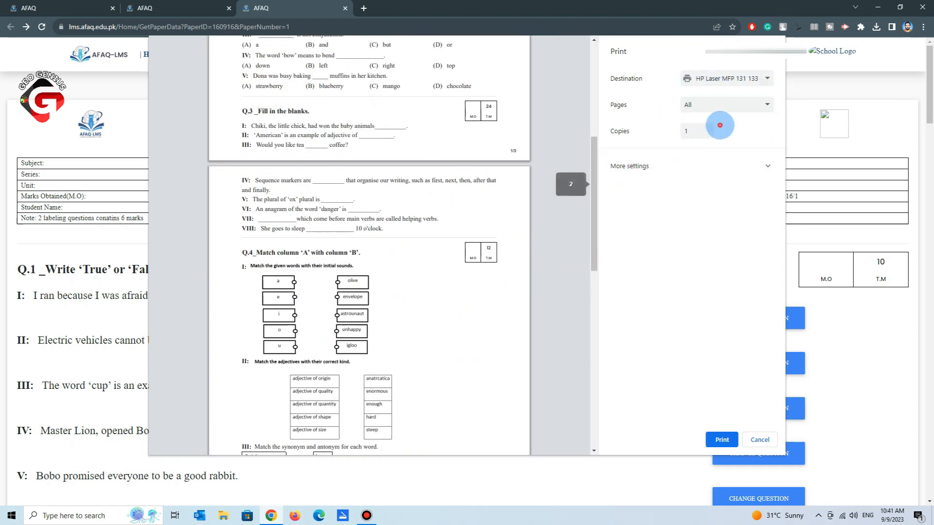
left_click(701, 131)
double_click(686, 130)
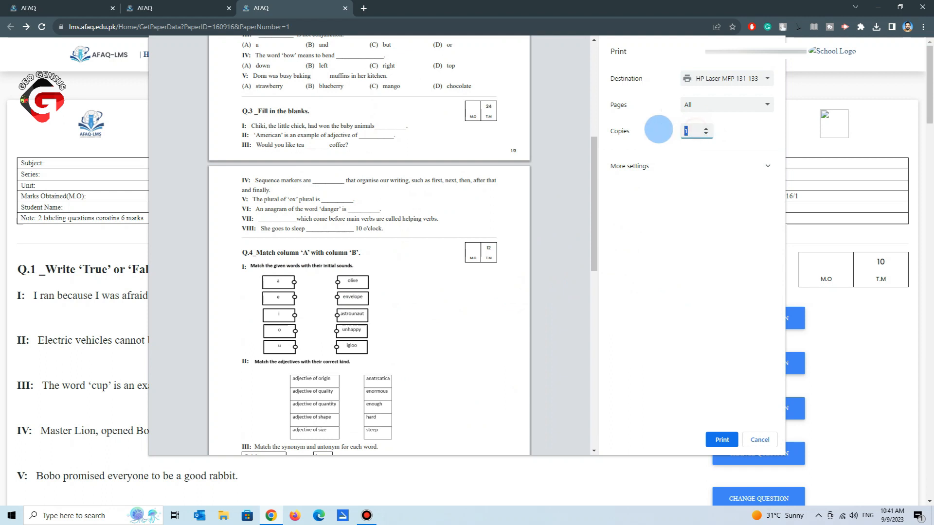
left_click(632, 168)
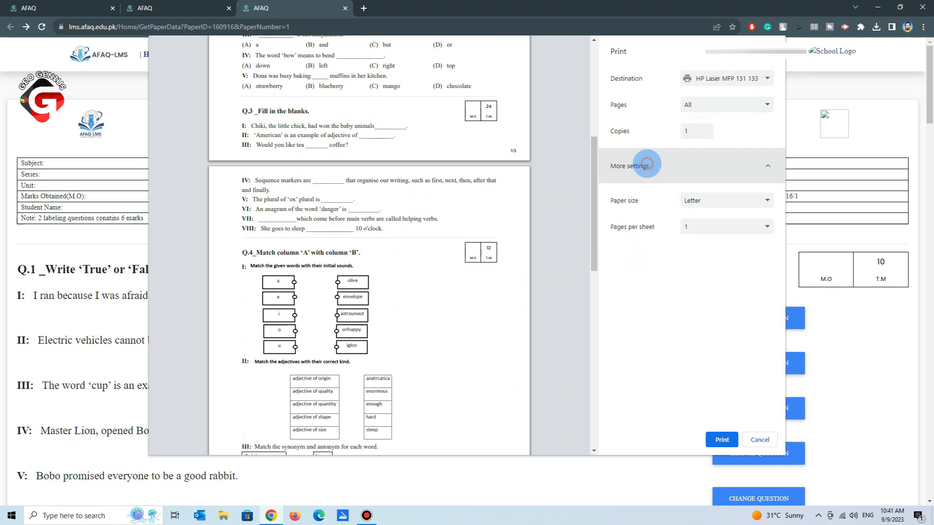
scroll(452, 213, "up", 5)
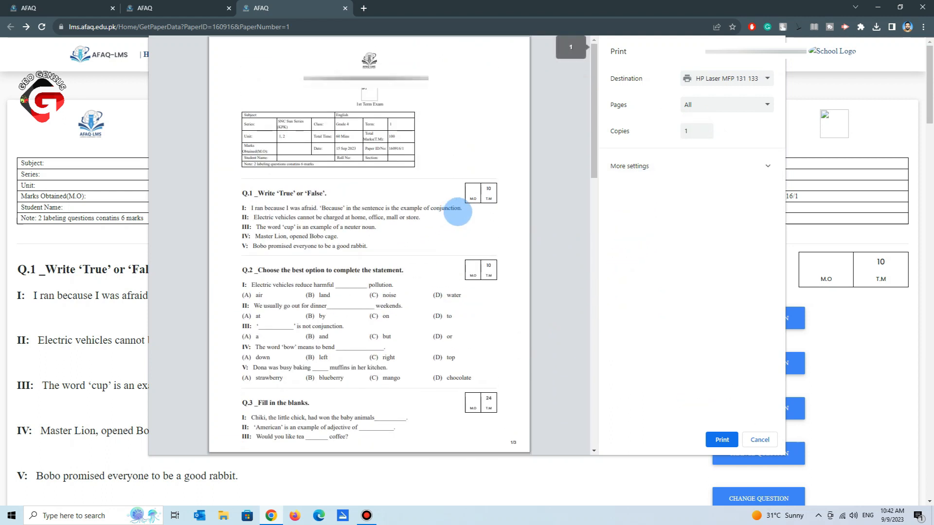
Save the paper as a PDF on the Desktop named "1st term grade 4 english paper by AFAQ pattern".
left_click(763, 79)
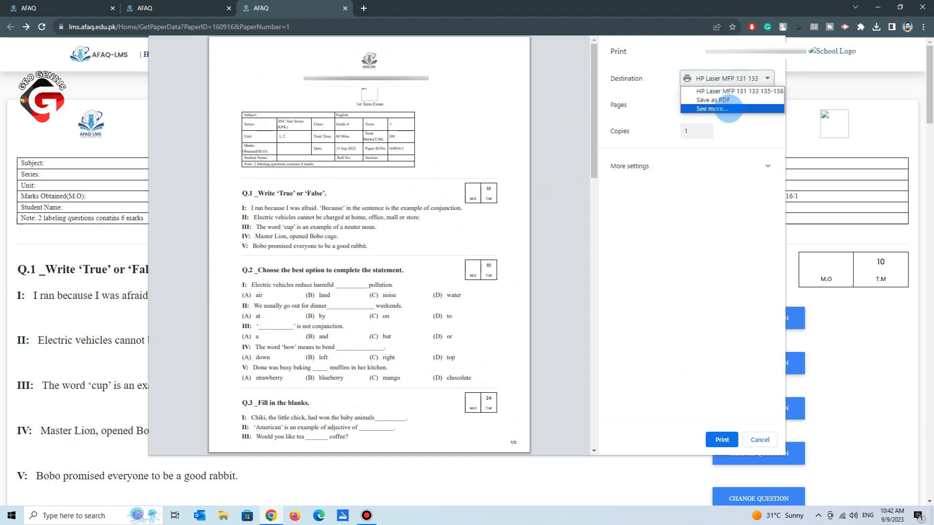
left_click(724, 101)
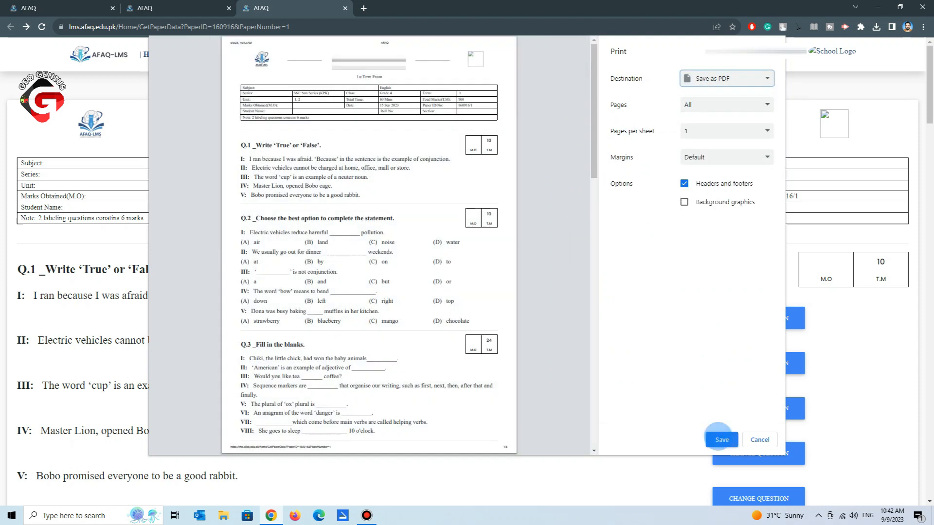
left_click(722, 440)
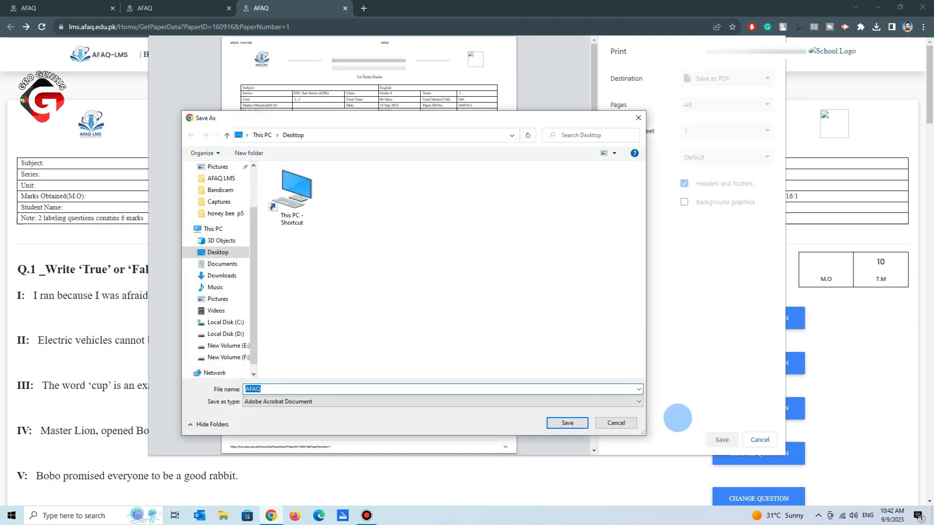
type("1st term grade 4")
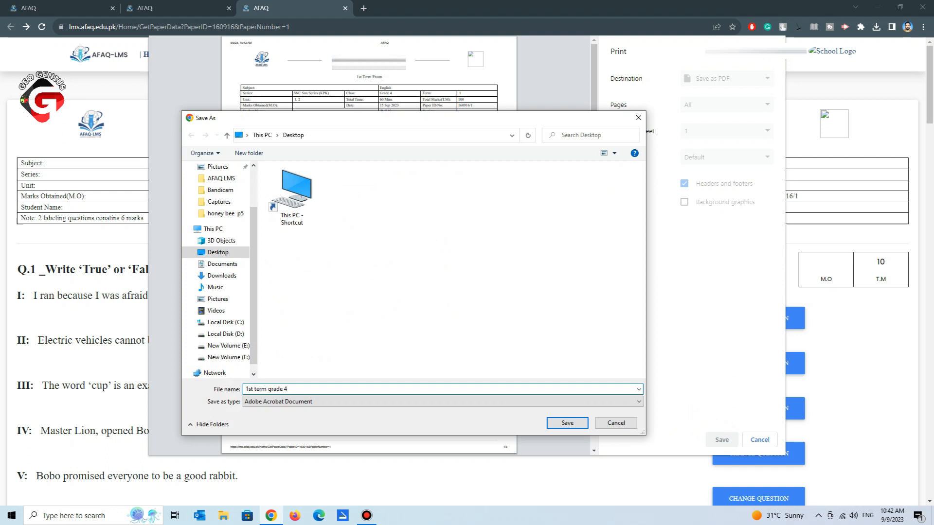
key("ctrl+v")
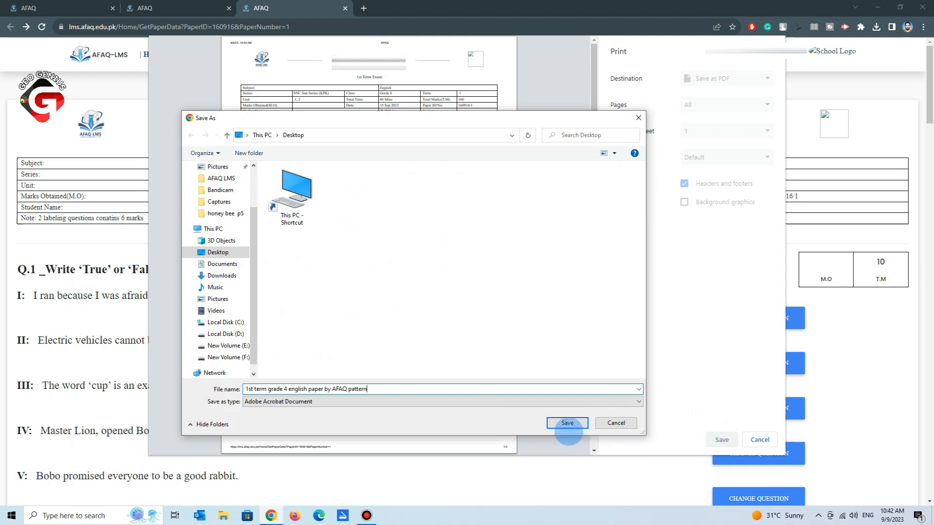
left_click(566, 423)
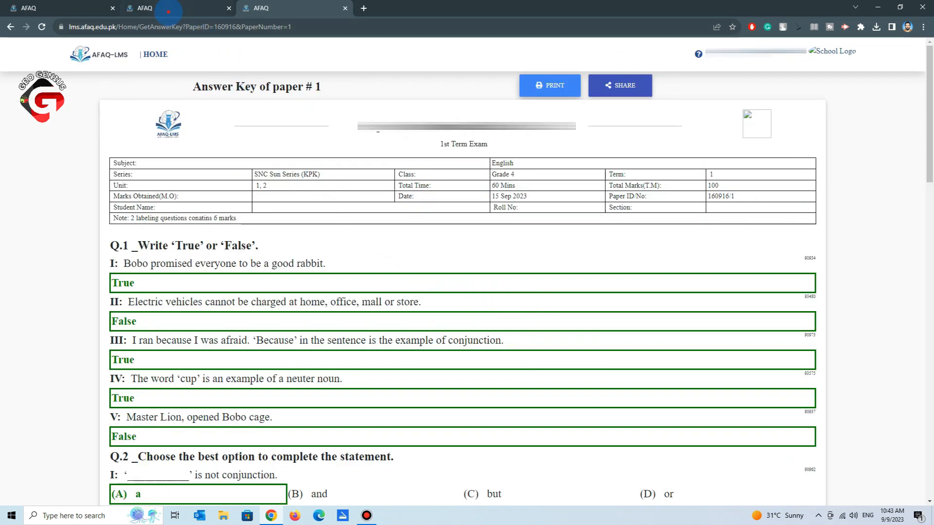
Return to the AFAQ Exam Manager form, switch the 1st Term Exam to Custom Pattern and look over its fields.
left_click(172, 9)
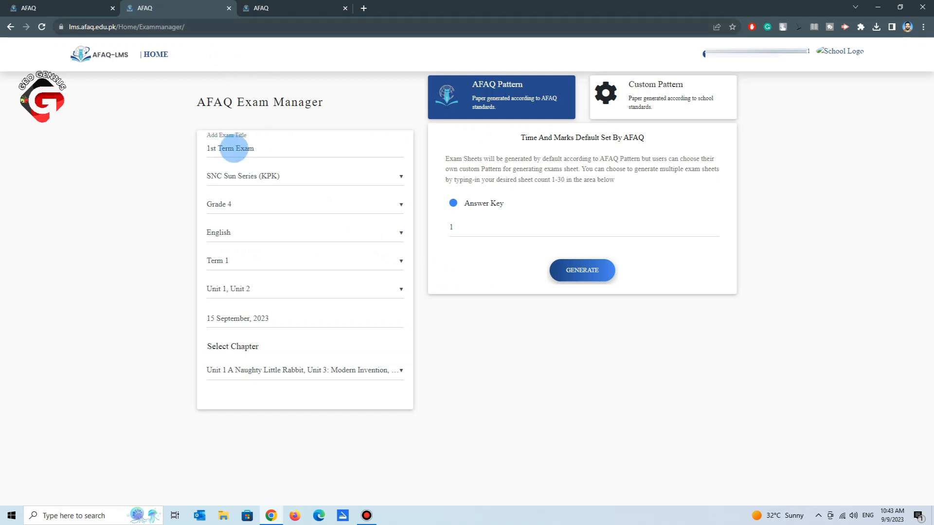
left_click(234, 149)
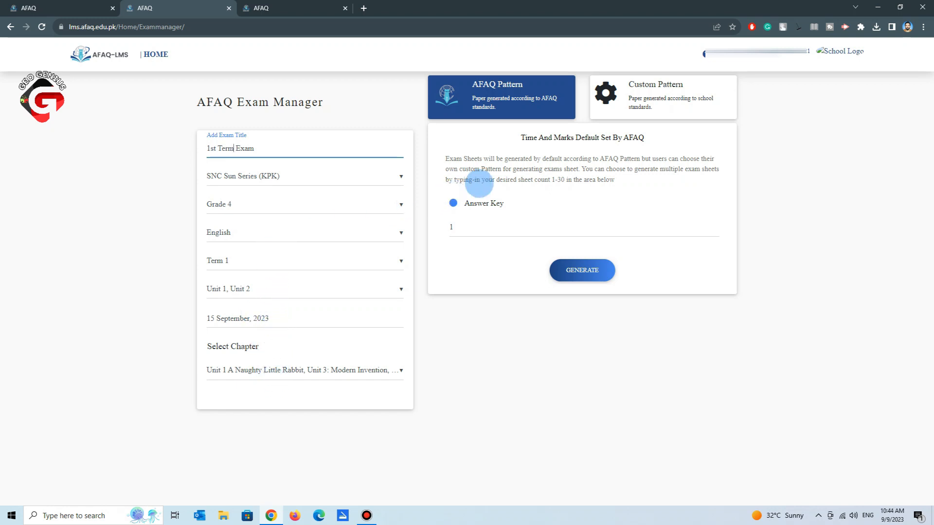
left_click(624, 93)
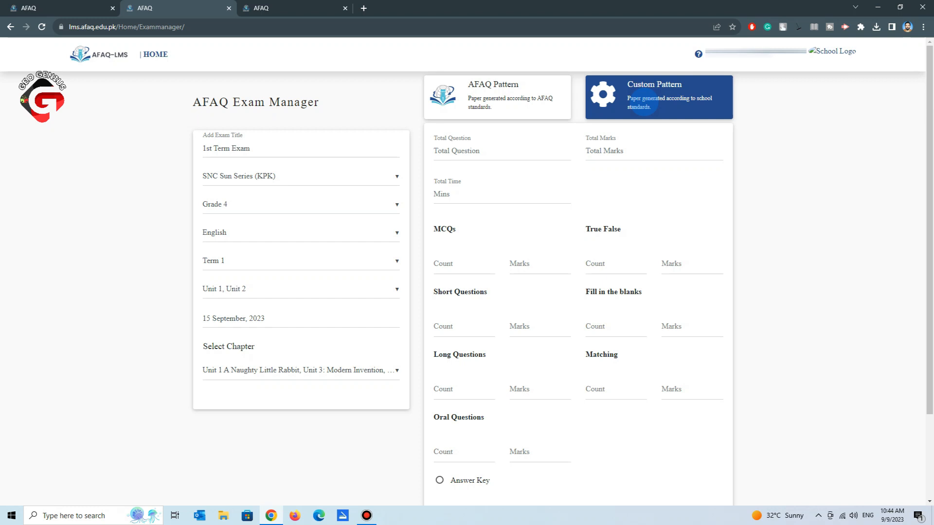
scroll(520, 215, "down", 2)
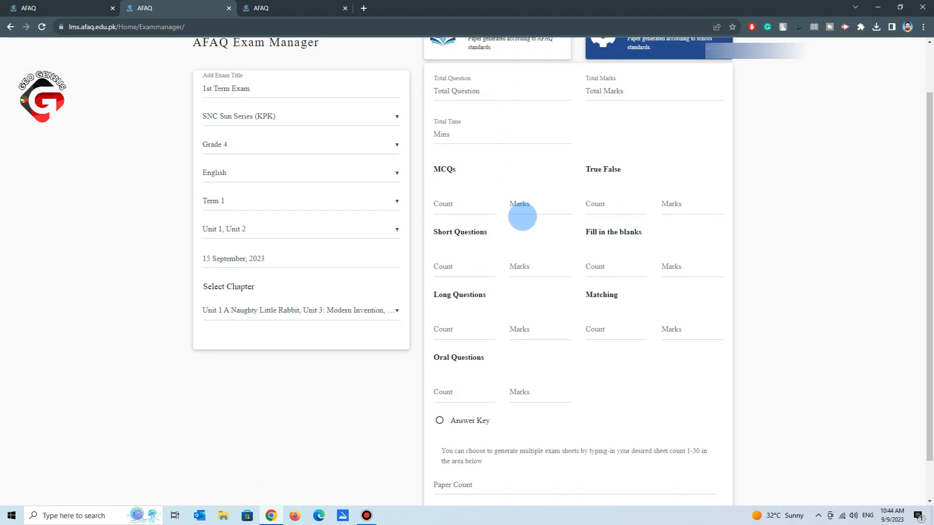
scroll(536, 246, "up", 2)
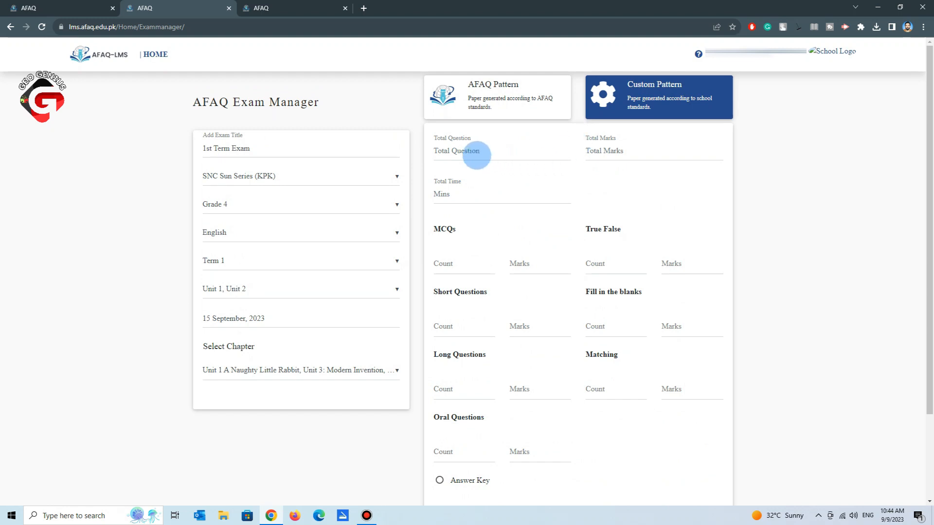
left_click(457, 158)
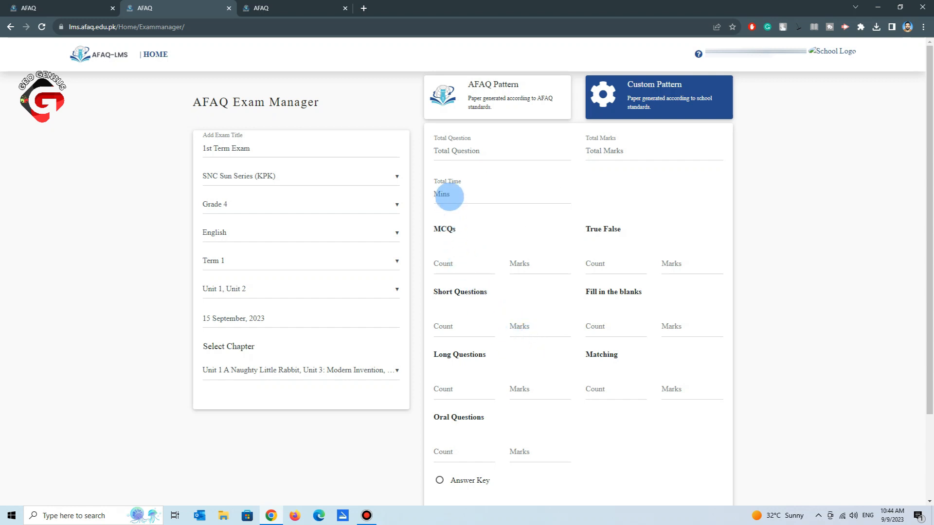
Set the custom paper's total time to 120 minutes.
left_click(449, 196)
type("12")
key("BackSpace")
key("BackSpace")
type("9")
key("BackSpace")
type("12")
Set the MCQs section to a count of 15 with 1 mark each.
left_click(448, 264)
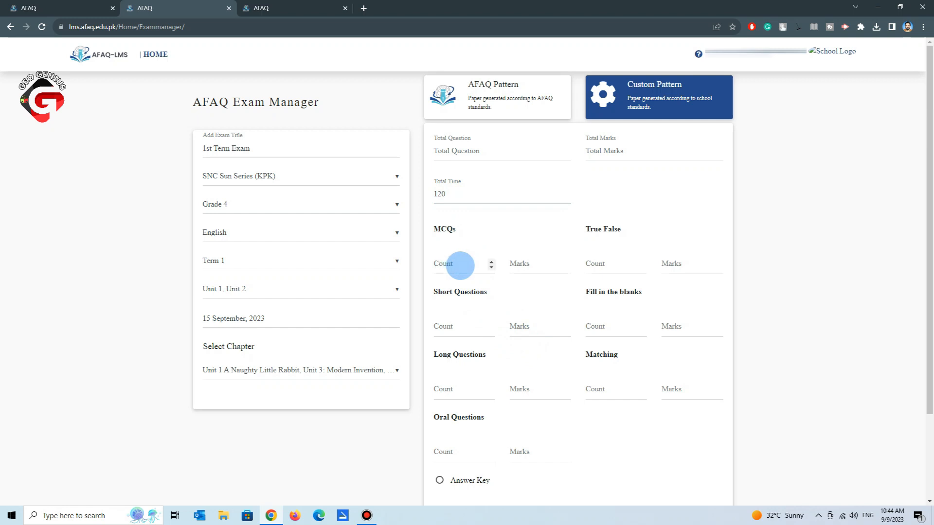
left_click(492, 262)
left_click_drag(465, 266, 421, 267)
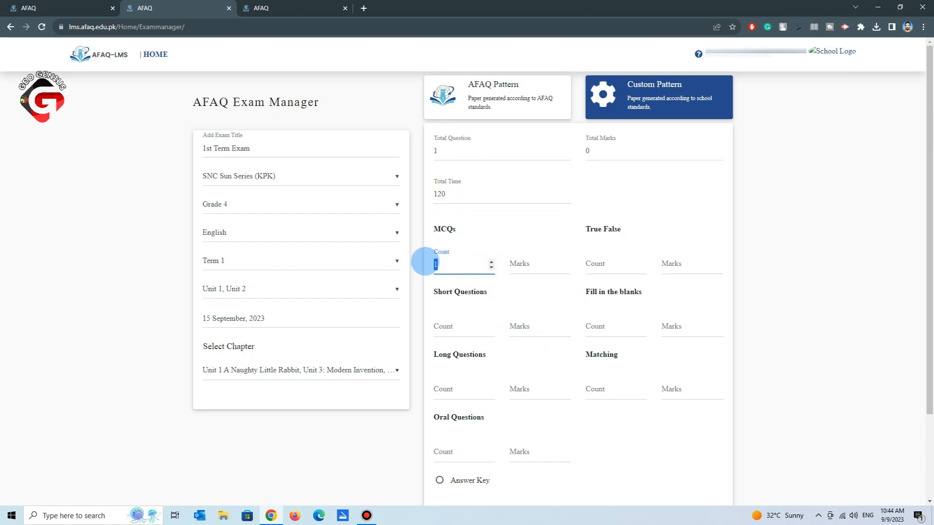
type("15")
left_click(522, 268)
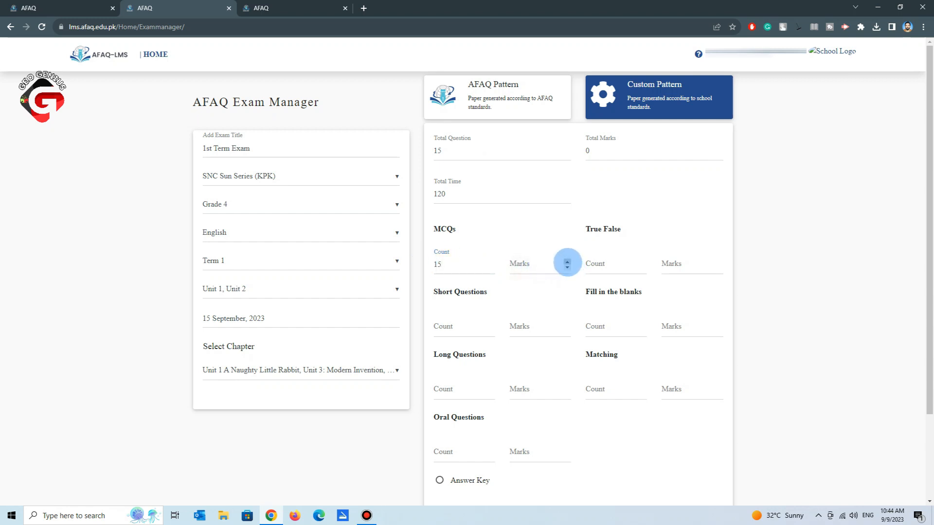
left_click(567, 261)
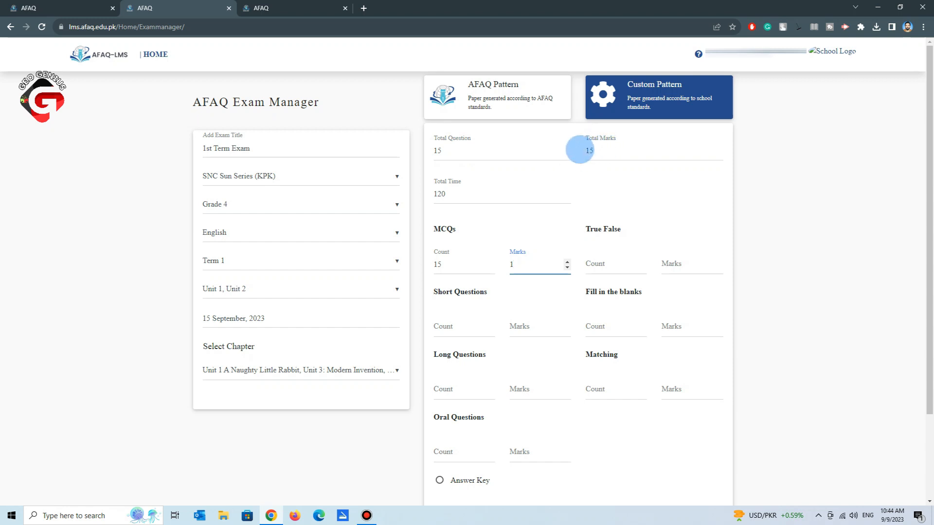
Set the True False and Fill in the blanks sections to a count of 5 with 1 mark each.
left_click(599, 263)
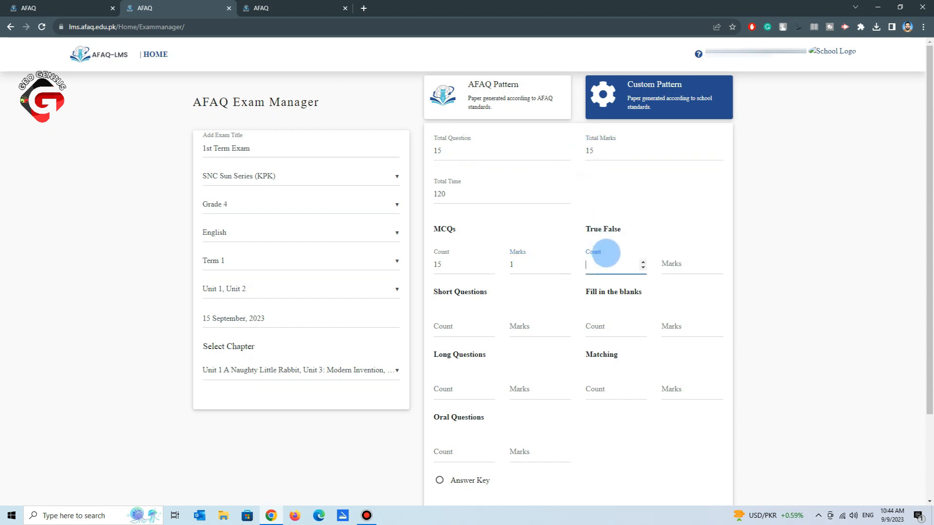
type("5")
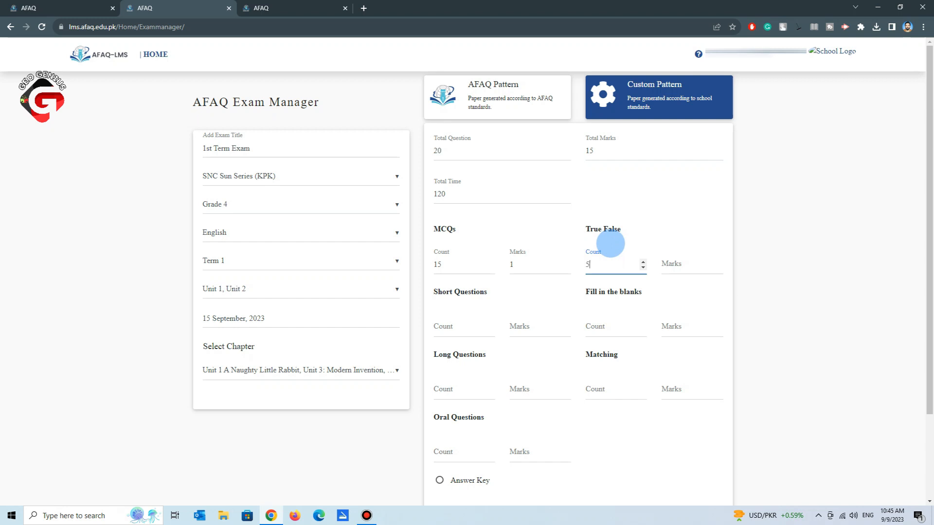
left_click(719, 260)
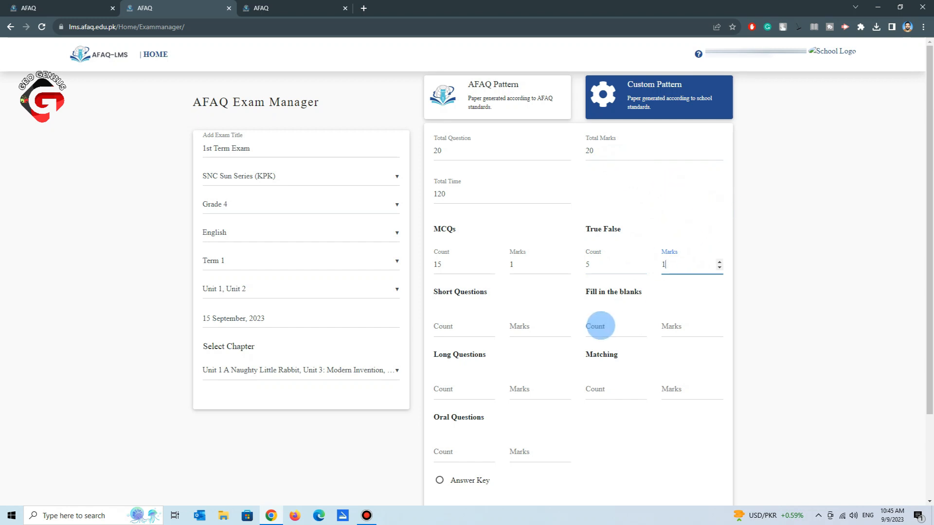
left_click(606, 332)
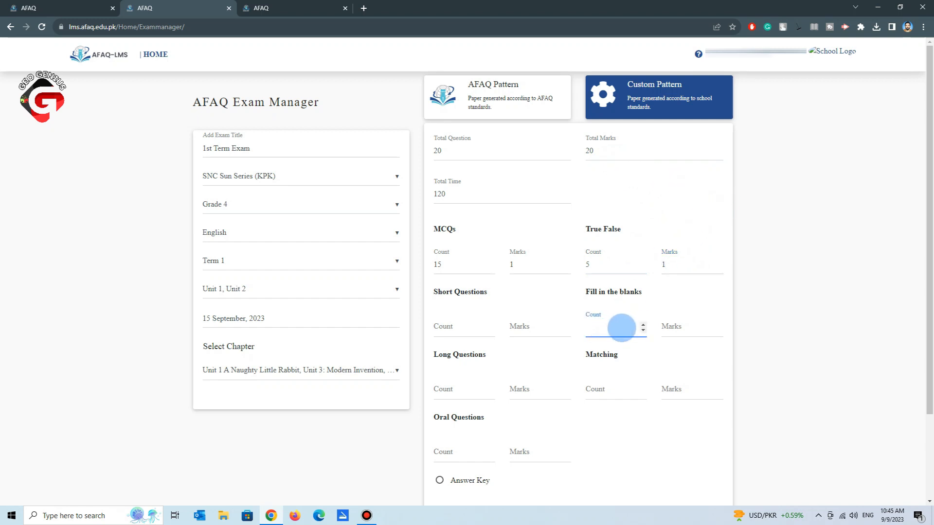
type("5")
left_click(673, 327)
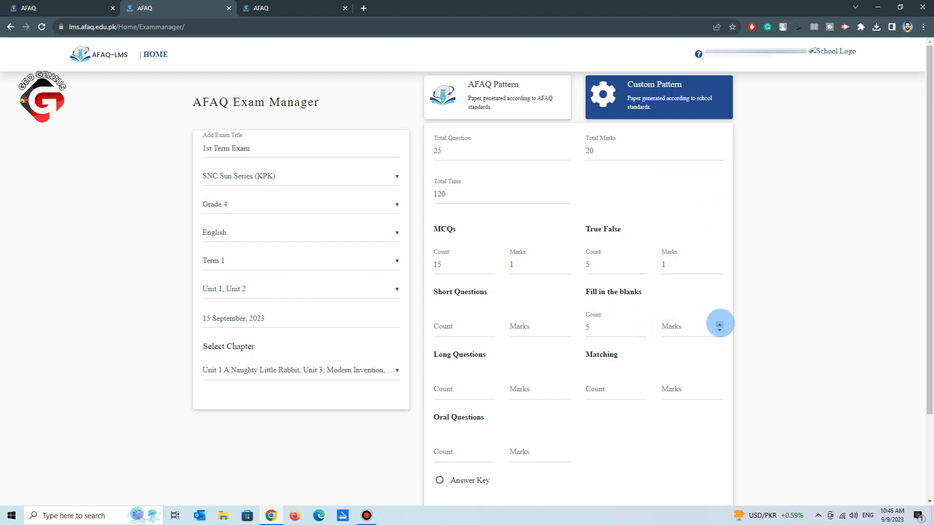
left_click(720, 324)
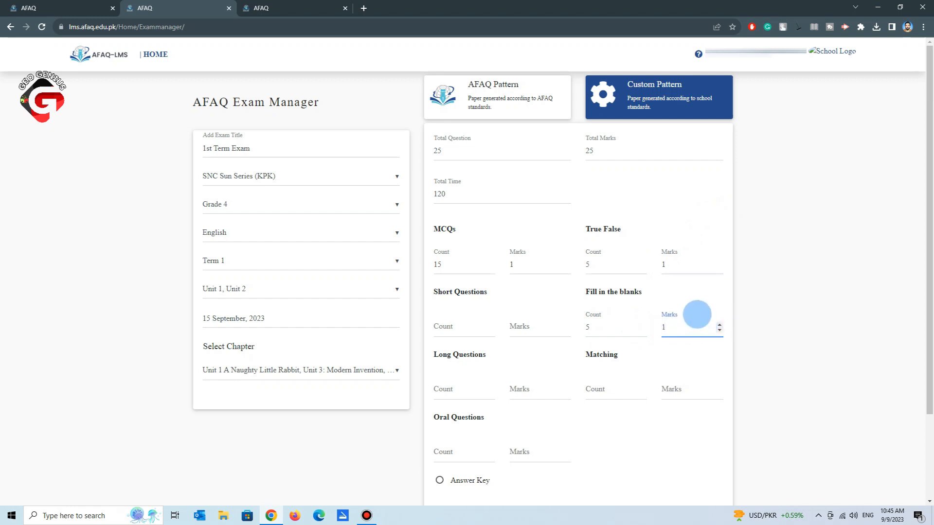
Set the Short Questions section to a count of 5 with 5 marks each.
scroll(696, 314, "down", 2)
left_click(456, 231)
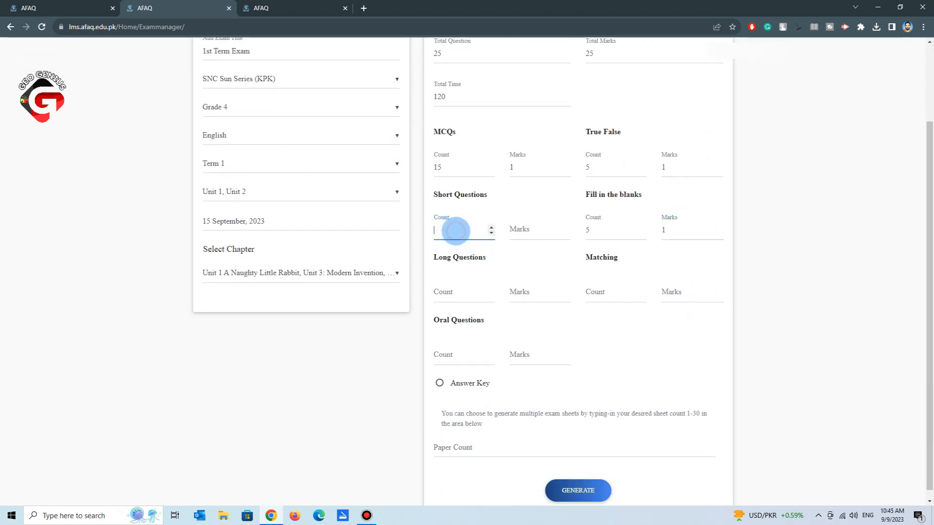
type("5")
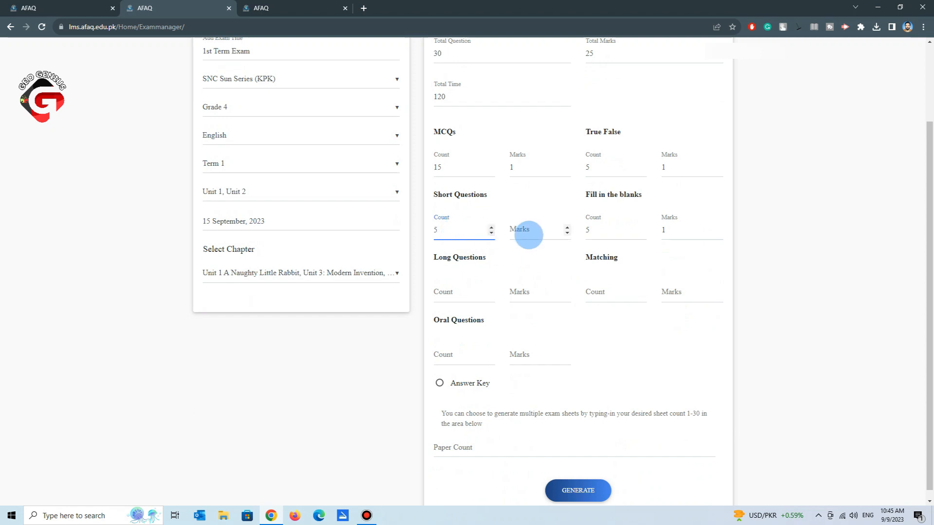
left_click(528, 234)
type("5")
left_click(542, 256)
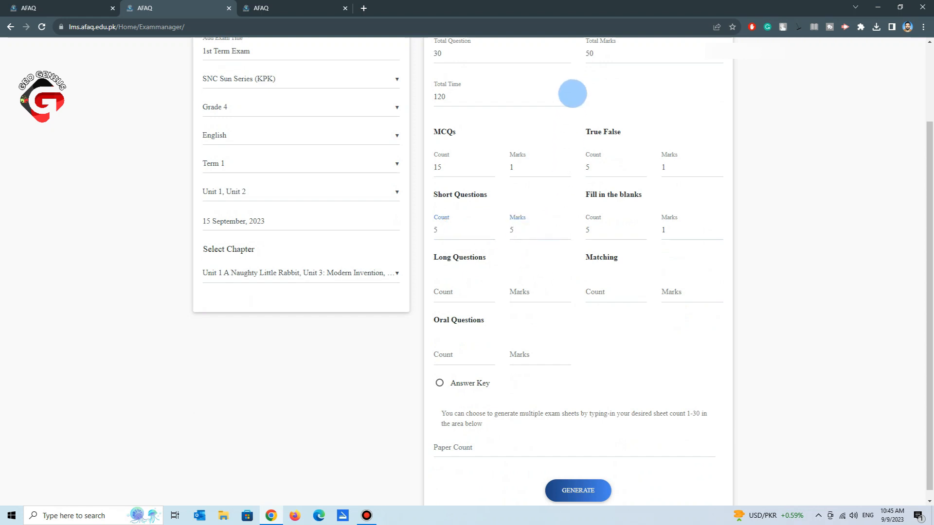
scroll(571, 260, "up", 2)
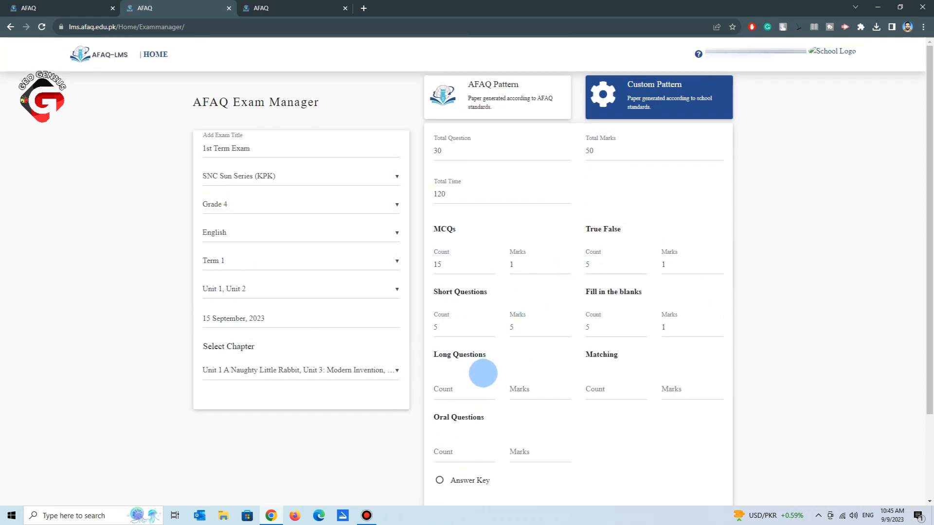
Set the Matching section to a count of 1 with 5 marks.
scroll(469, 384, "down", 2)
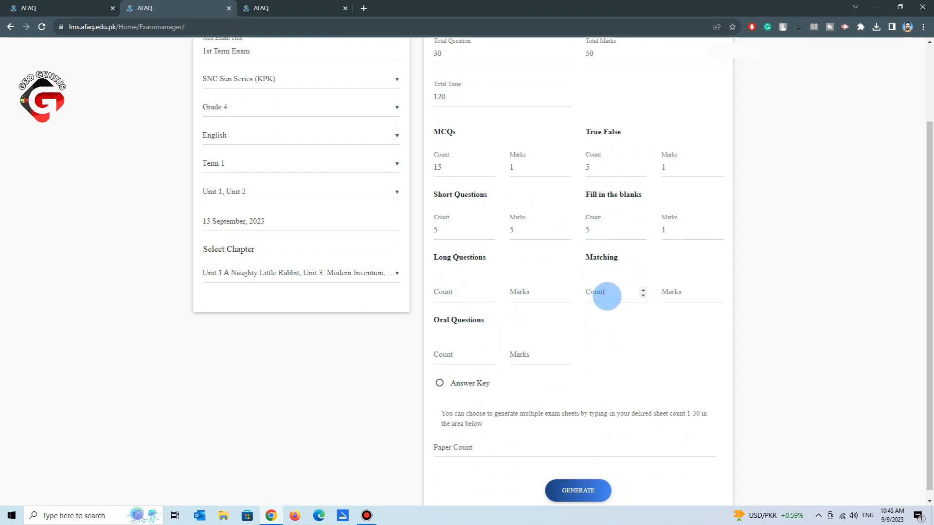
left_click(607, 296)
type("1")
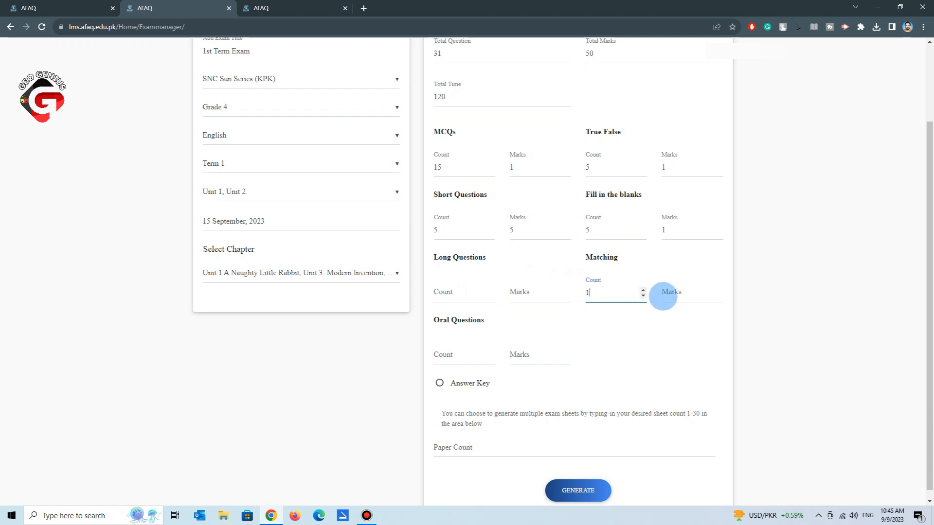
left_click(682, 296)
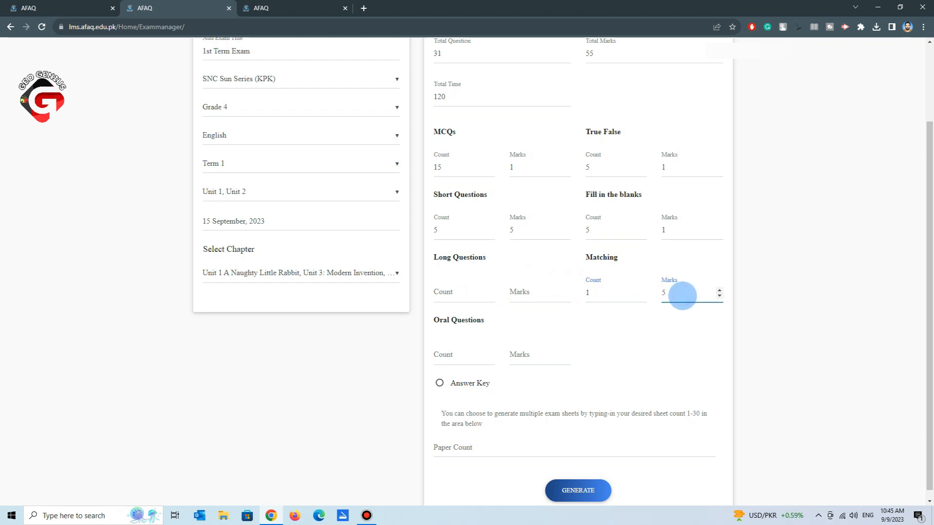
type("5")
left_click(675, 319)
scroll(675, 319, "up", 2)
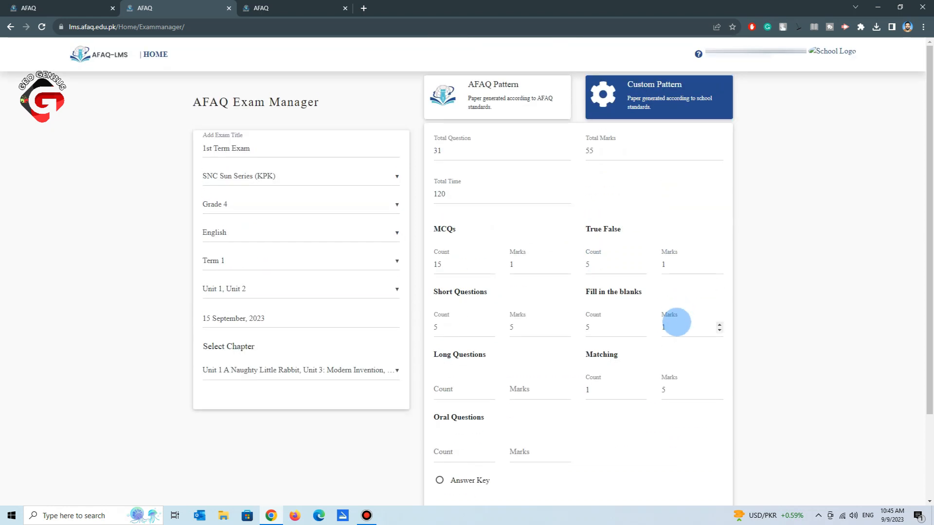
Set the Long Questions section to a count of 2 with 10 marks each.
left_click(458, 387)
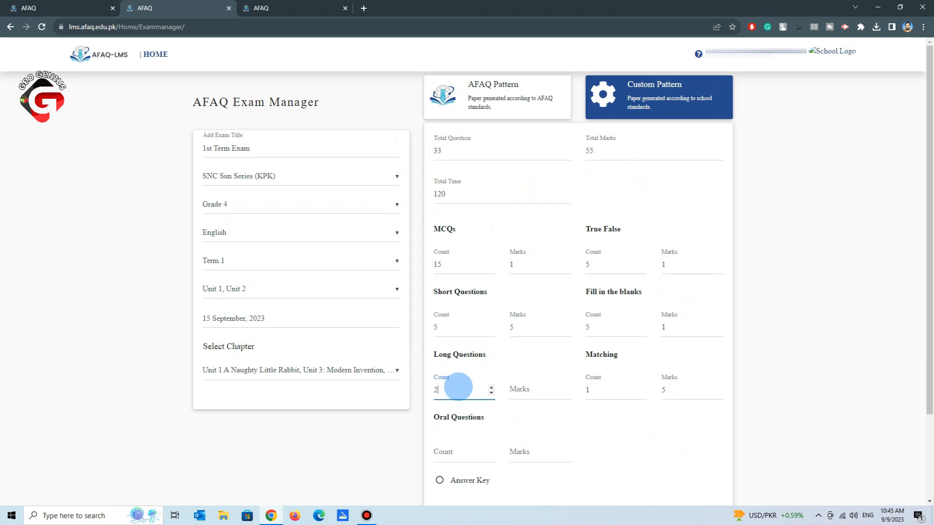
left_click(514, 388)
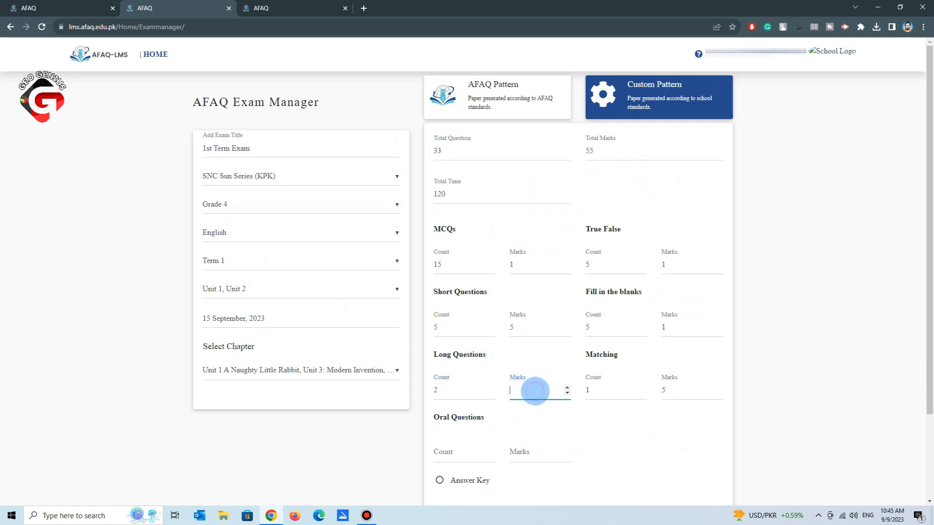
type("10")
left_click(561, 413)
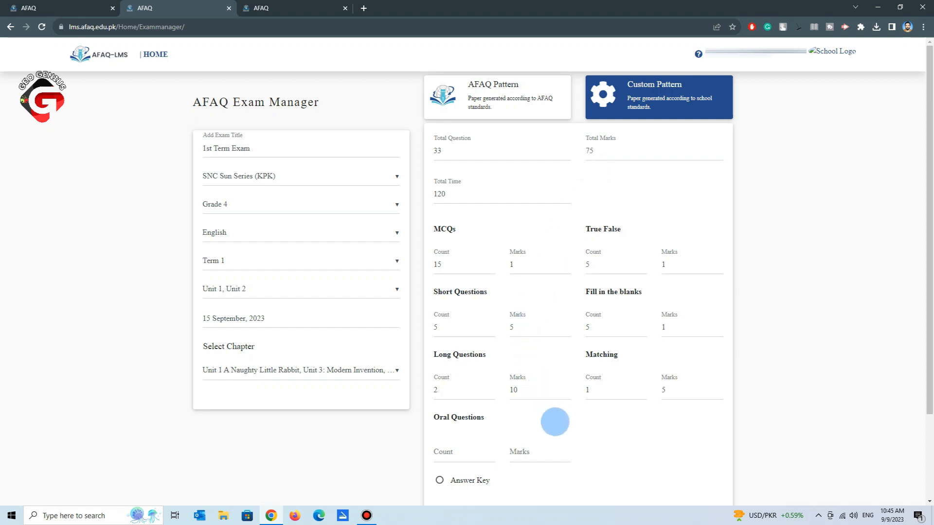
Generate the custom-pattern paper with the answer key included and a paper count of 1.
scroll(555, 422, "down", 2)
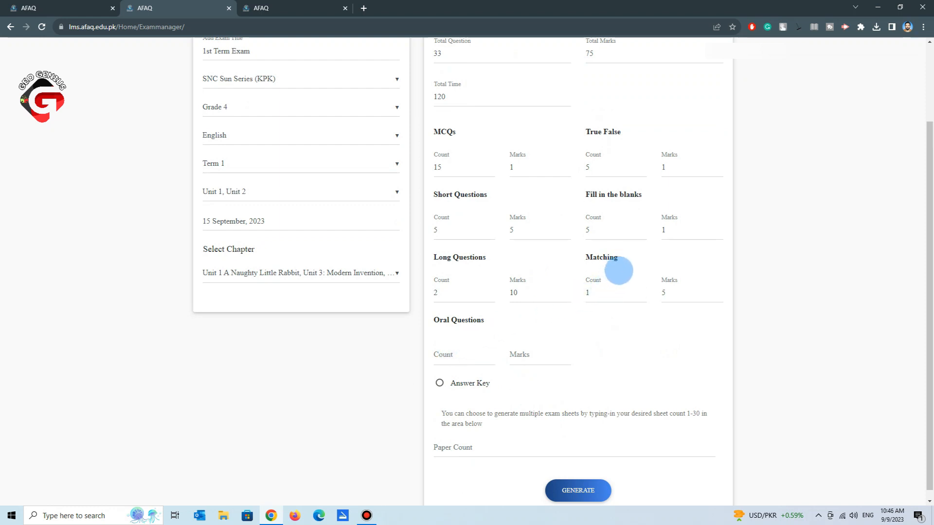
left_click(601, 292)
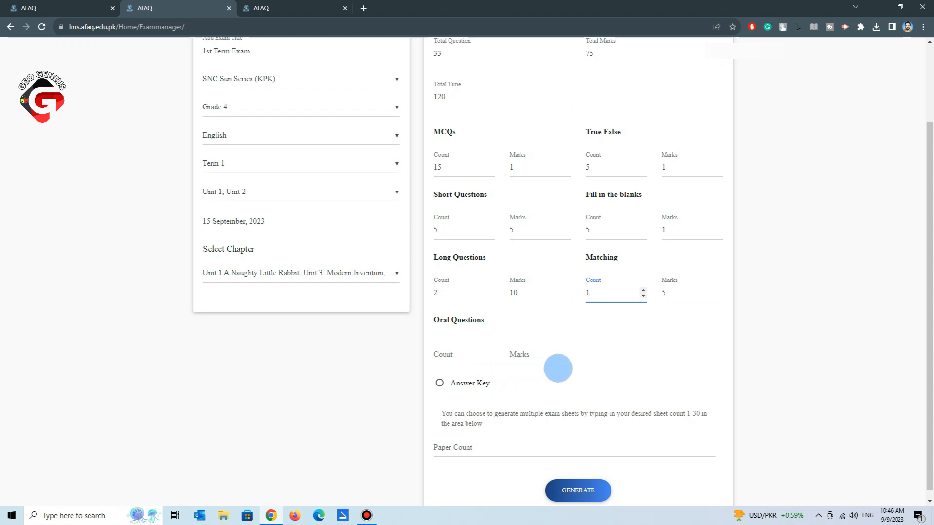
left_click(451, 383)
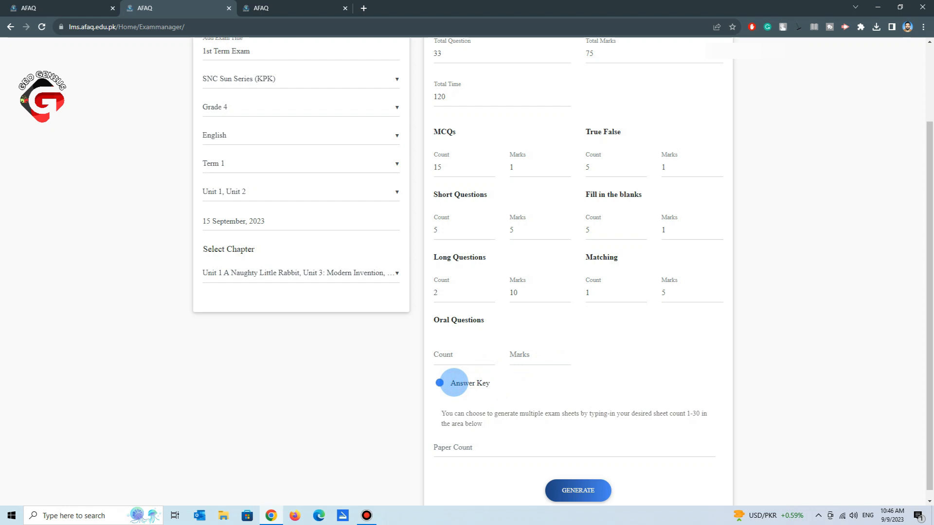
left_click(479, 442)
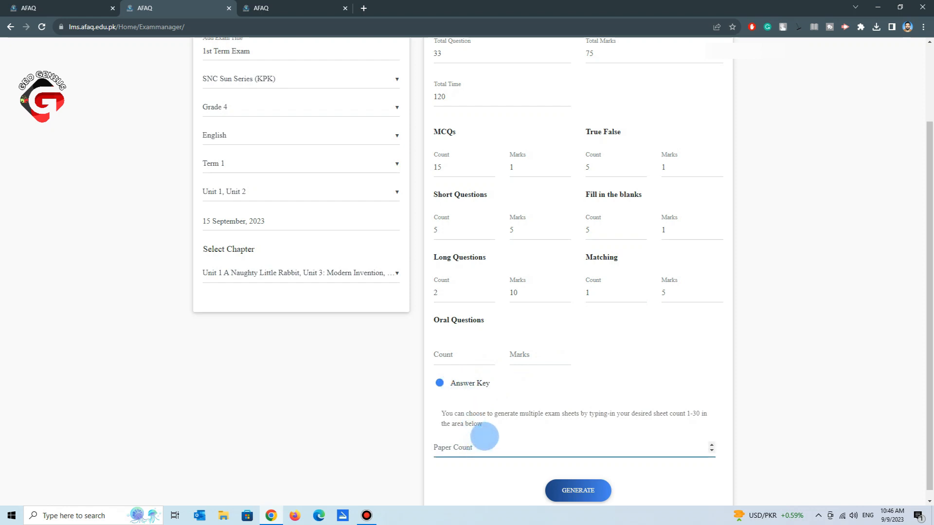
type("1")
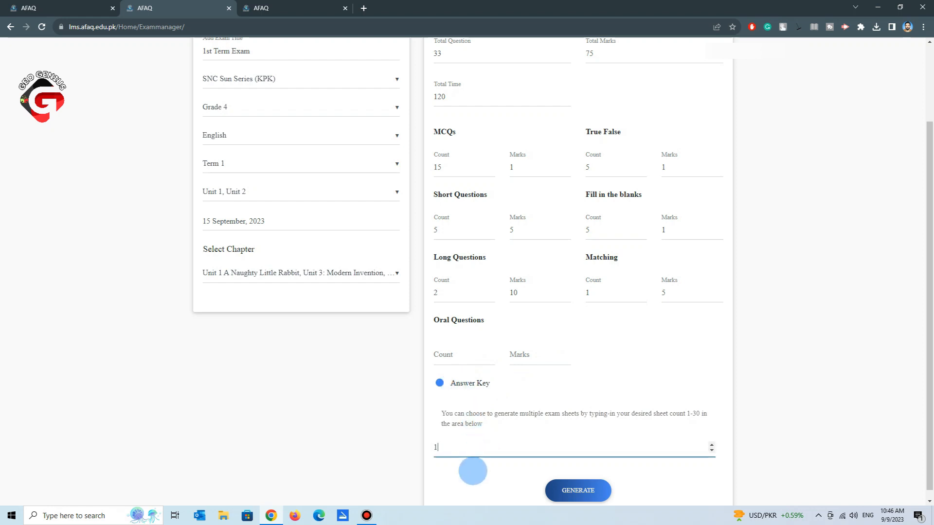
left_click(483, 477)
left_click(576, 490)
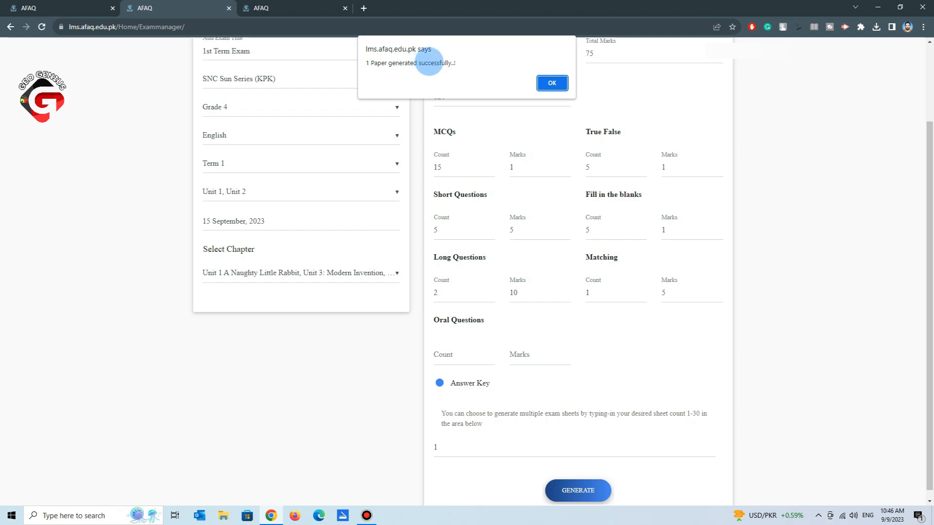
left_click(547, 82)
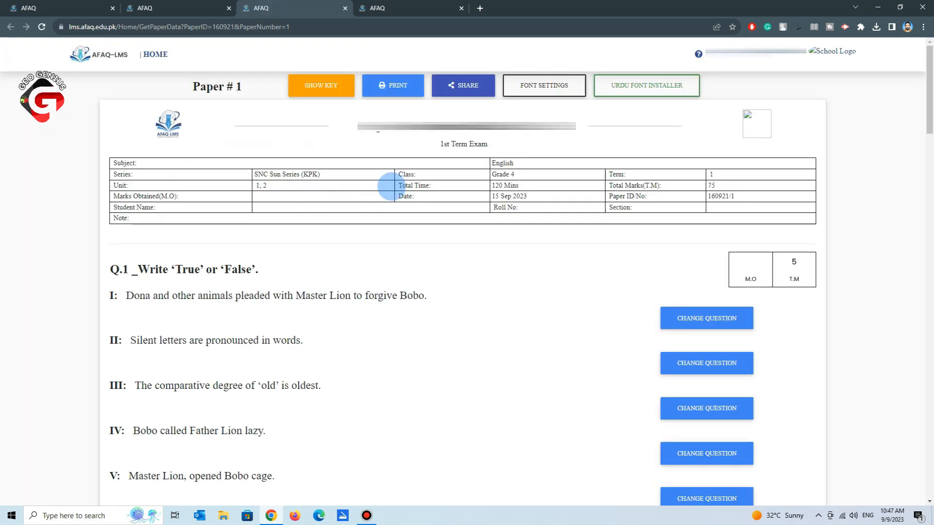
Check the total time and total marks in the generated paper's header table.
left_click_drag(520, 187, 491, 186)
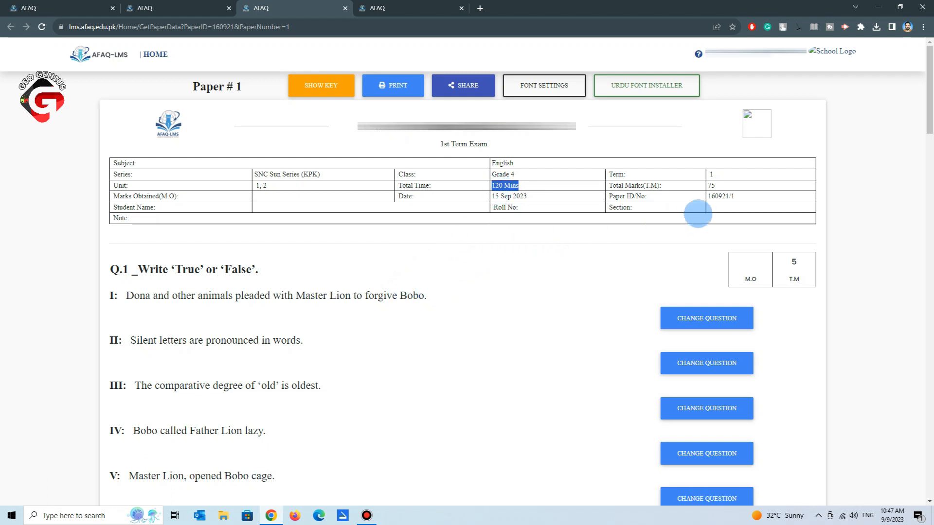
left_click_drag(718, 185, 700, 188)
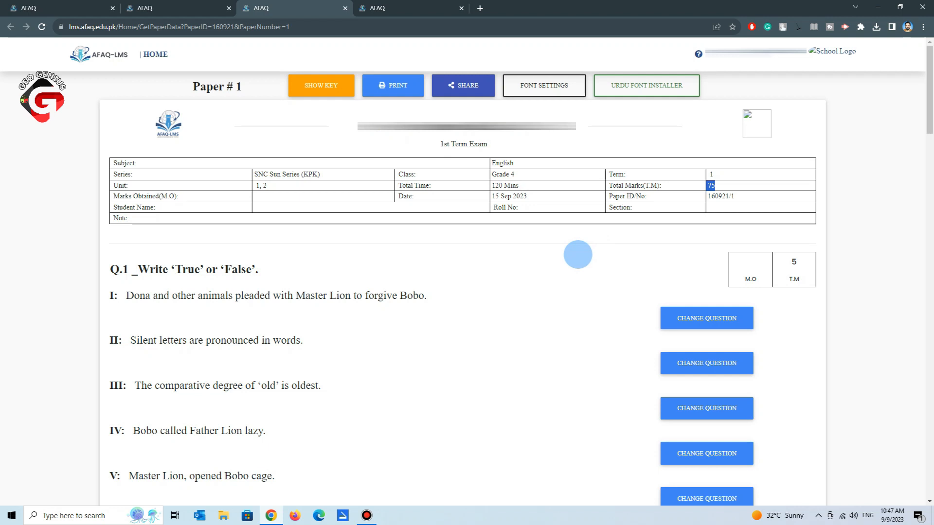
scroll(578, 255, "down", 2)
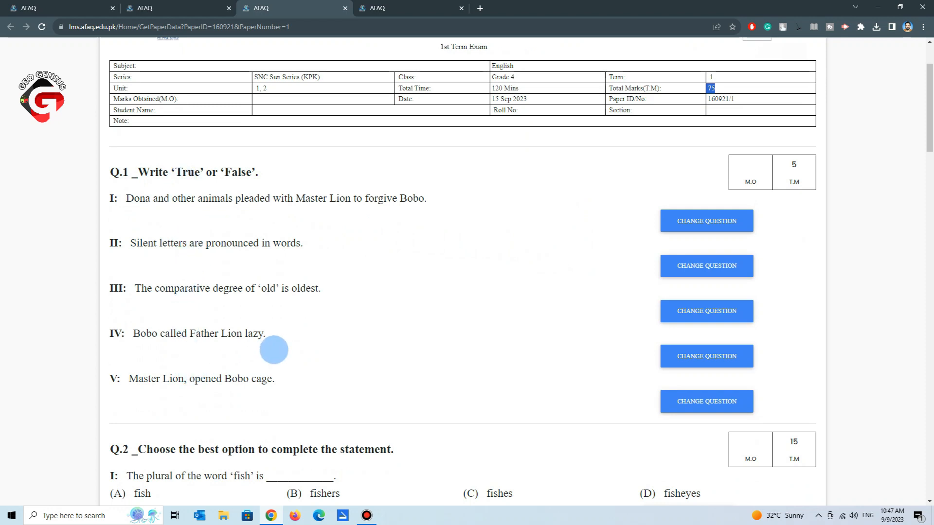
Look through the replacement questions offered for the first True/False statement and close the list without choosing one.
left_click(662, 221)
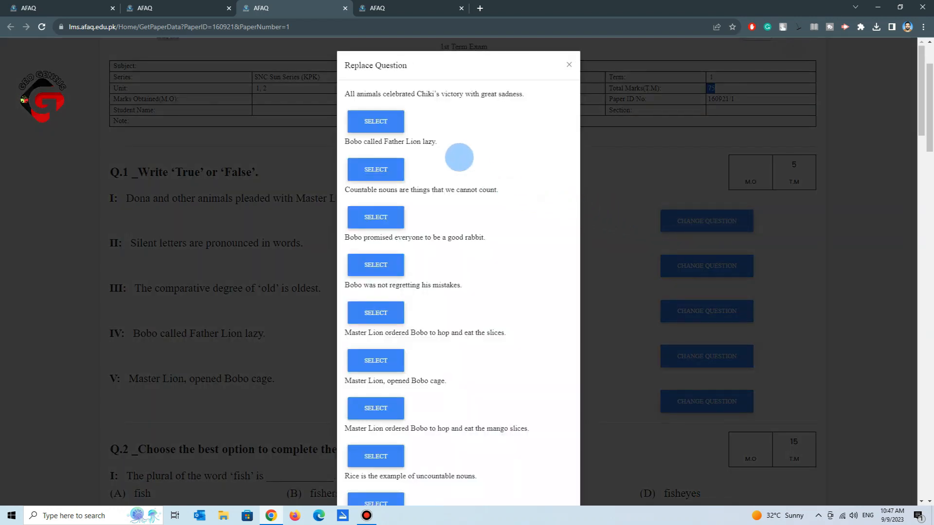
scroll(459, 157, "down", 10)
scroll(524, 171, "up", 12)
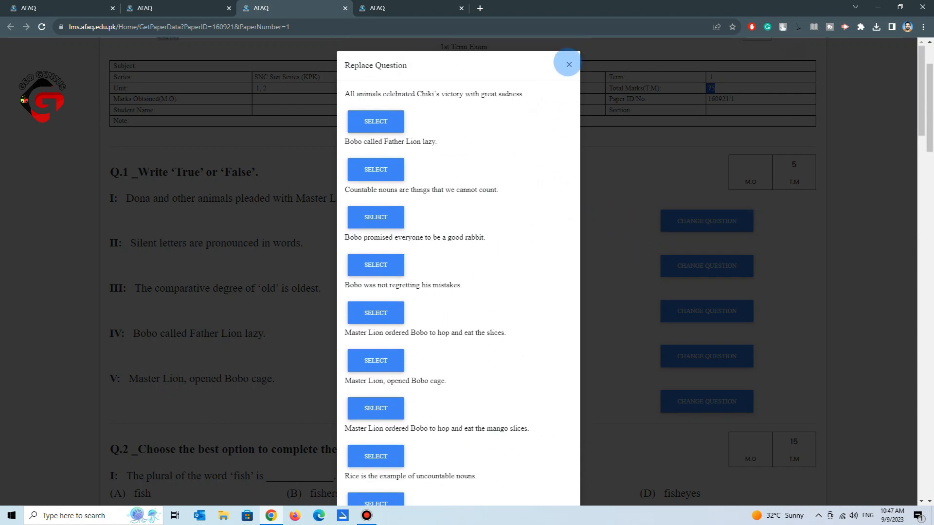
left_click(568, 64)
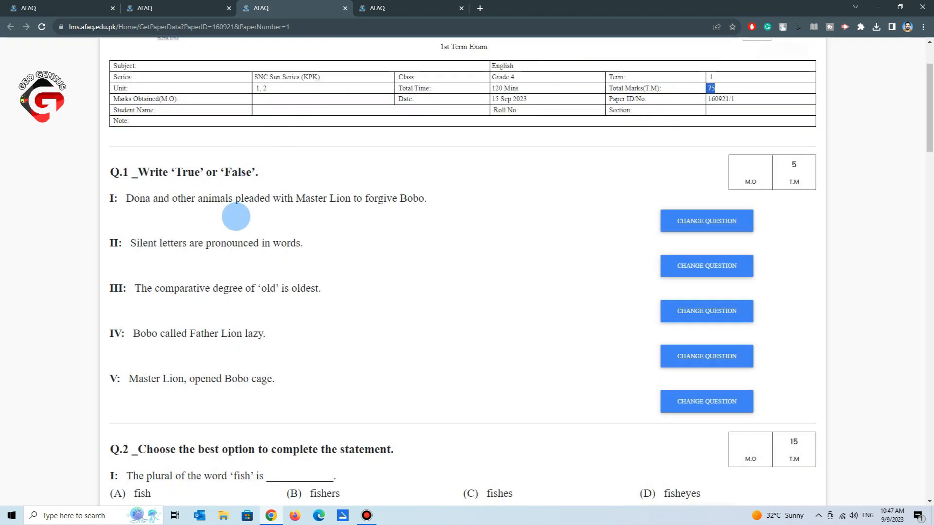
Review the custom-pattern paper's questions from Q.1 to Q.6, and view the font settings without changing them.
scroll(257, 274, "down", 6)
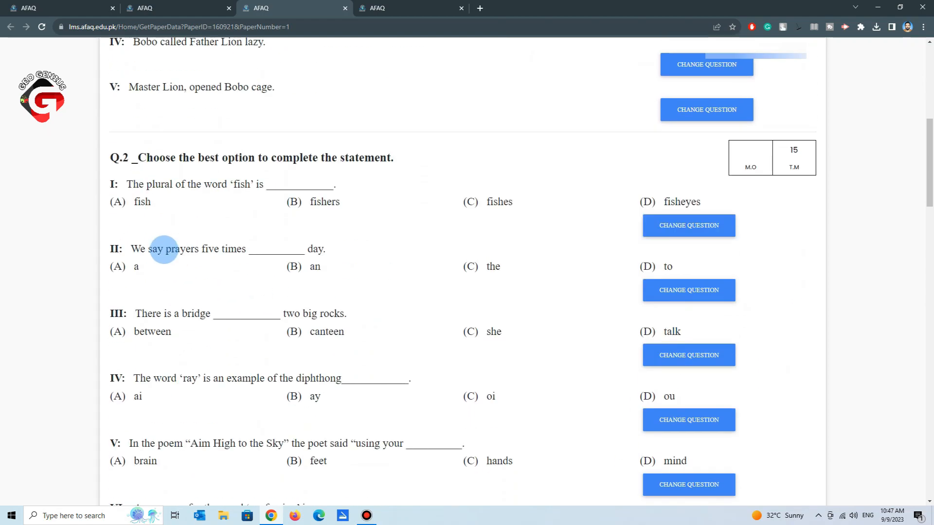
scroll(646, 334, "down", 10)
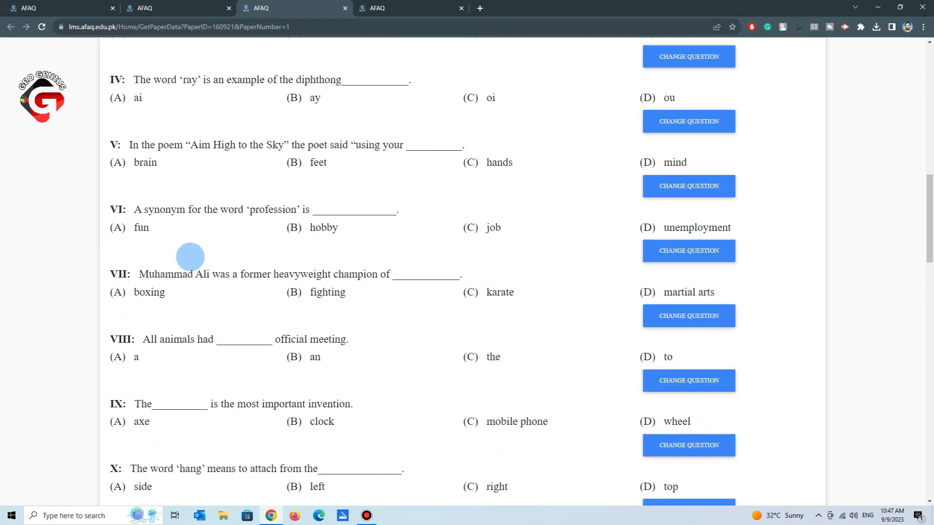
scroll(190, 256, "down", 10)
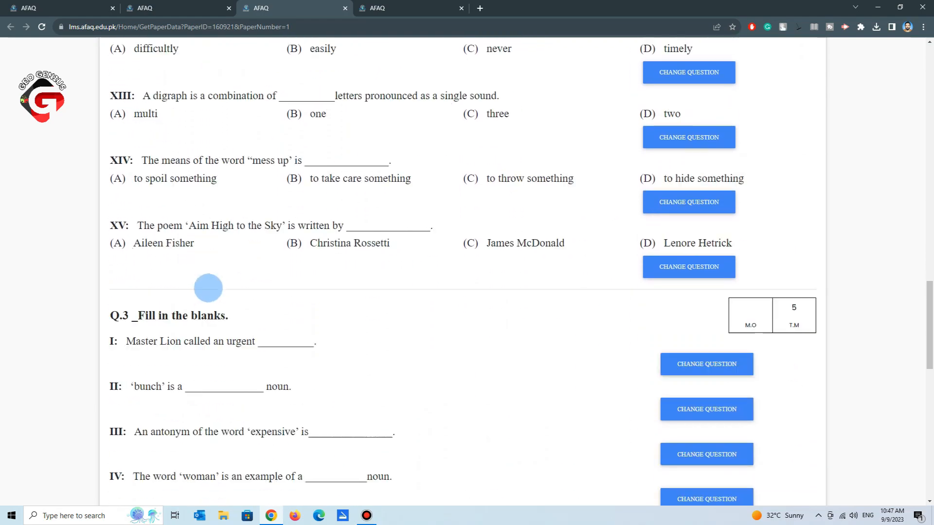
scroll(227, 299, "down", 8)
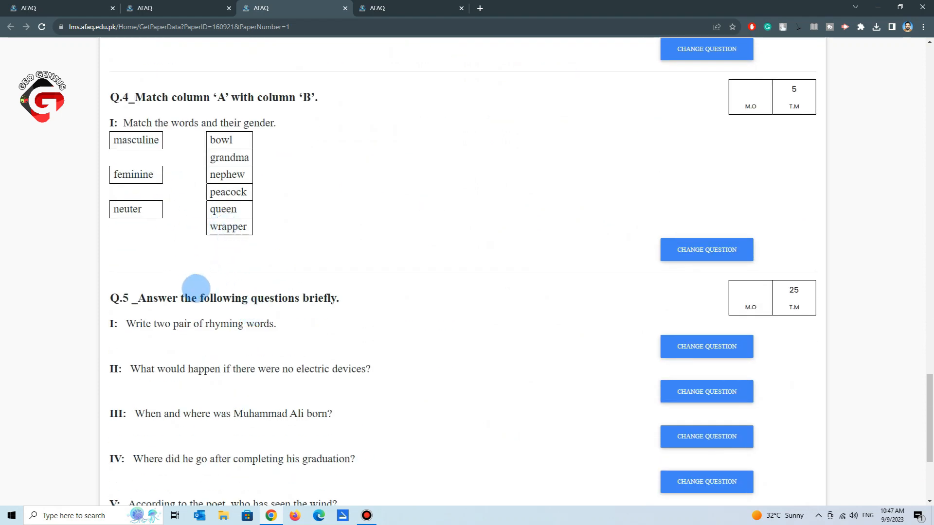
scroll(197, 289, "down", 2)
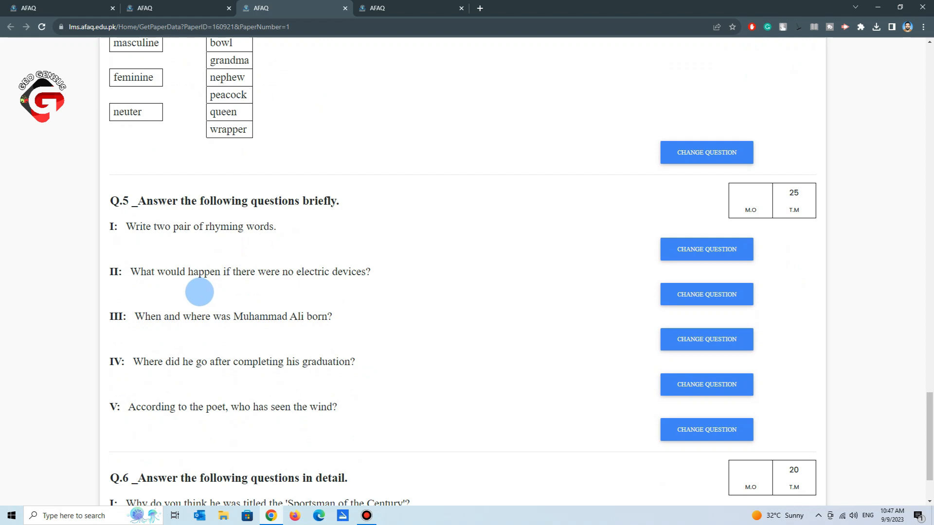
scroll(199, 292, "down", 2)
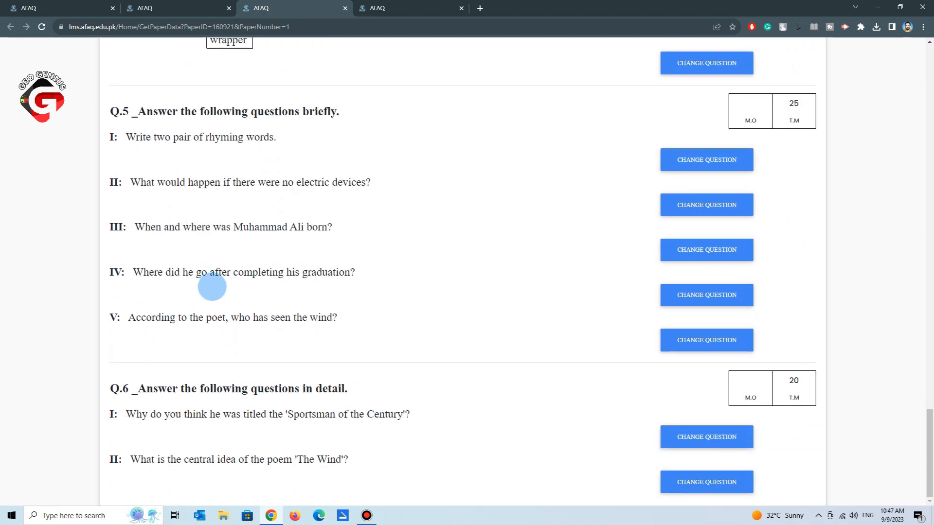
left_click(541, 86)
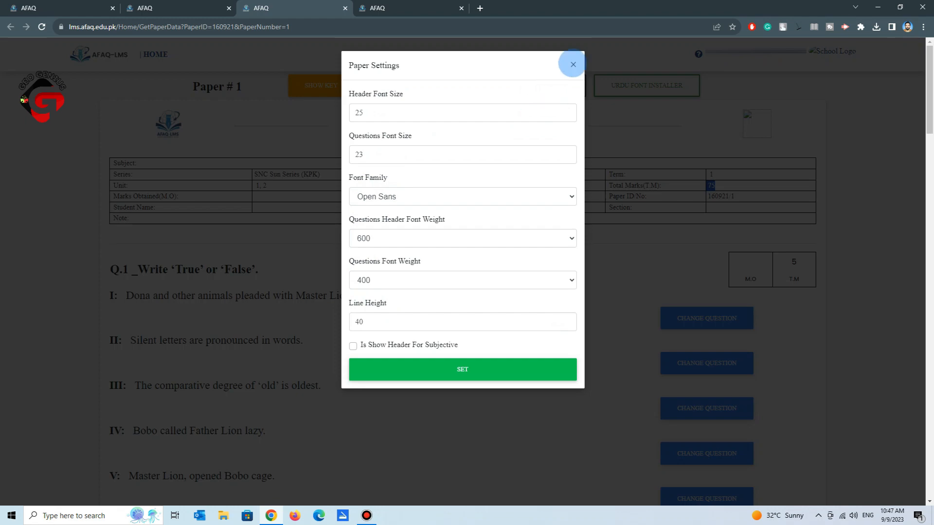
left_click(573, 65)
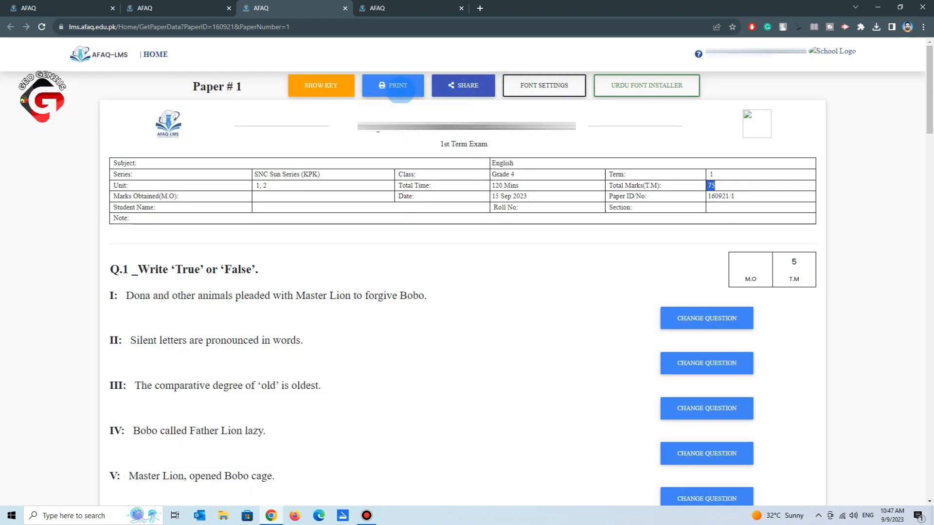
Save the question paper as a PDF on the Desktop named "1st term grade 4 english paper by custom pattern".
left_click(400, 90)
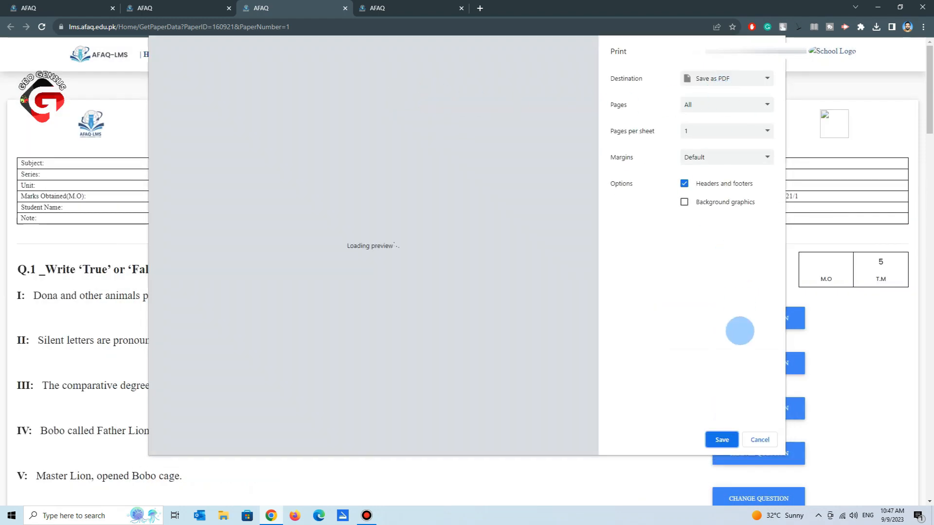
left_click(721, 439)
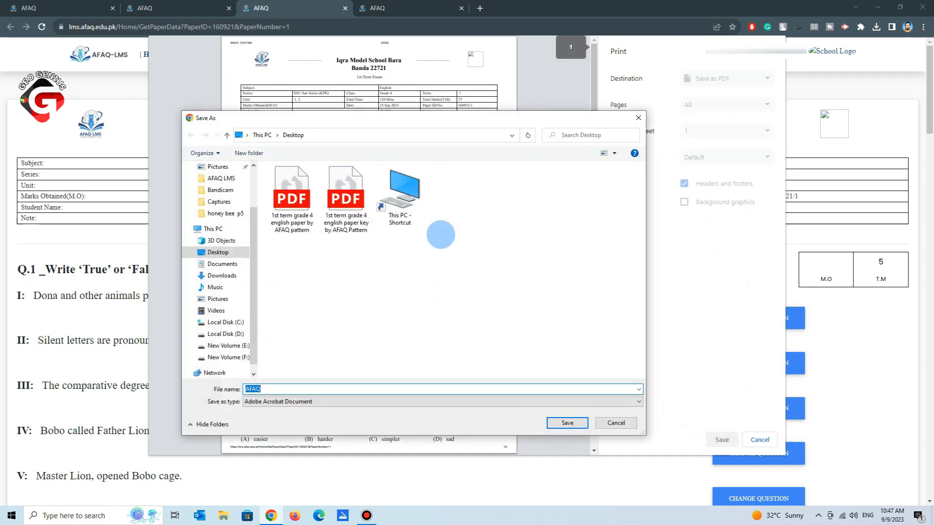
type("1st term grade 4 english paper")
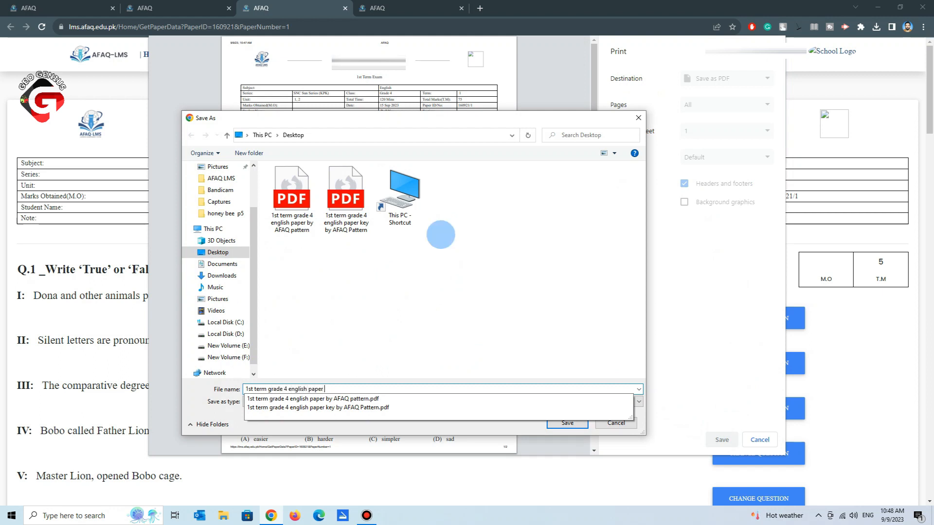
type("by cu")
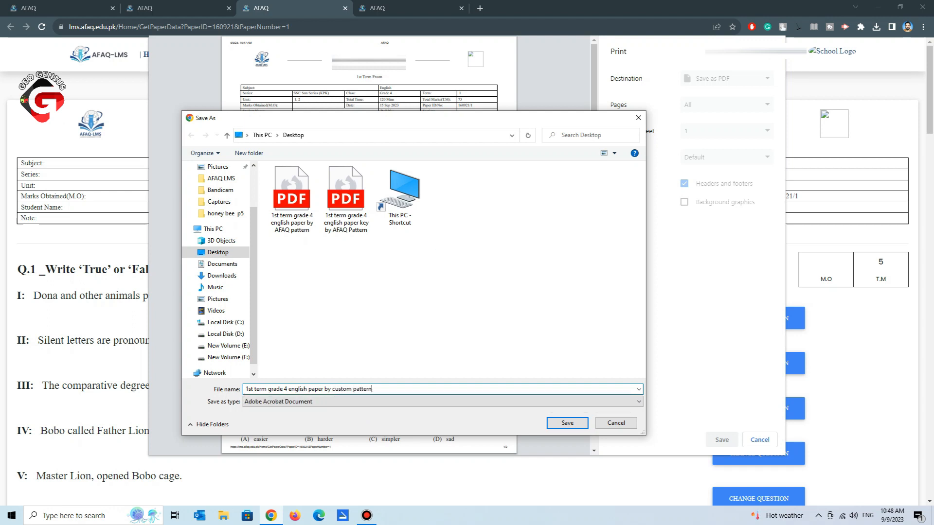
type("stom pattern")
left_click(567, 423)
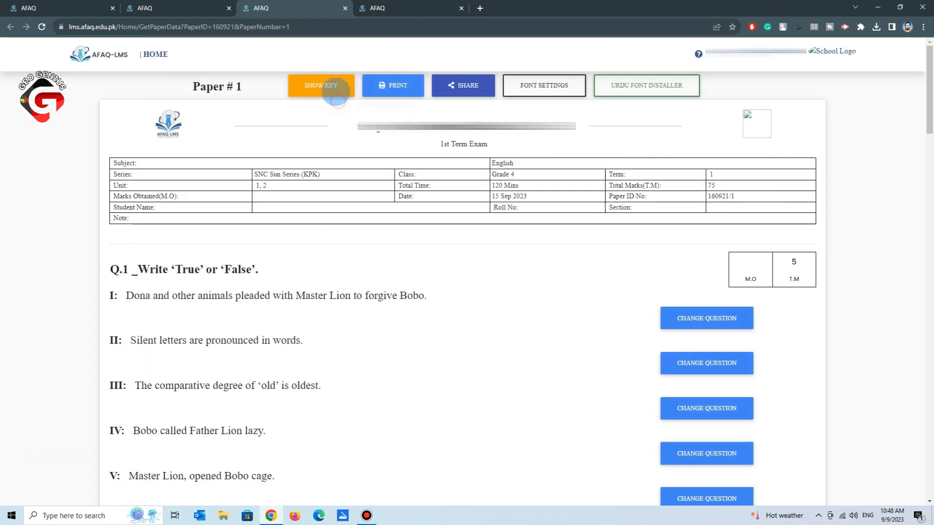
Show the paper's answer key and save it as a PDF named "1st term grade 4 english paper key by custom pattern".
left_click(336, 94)
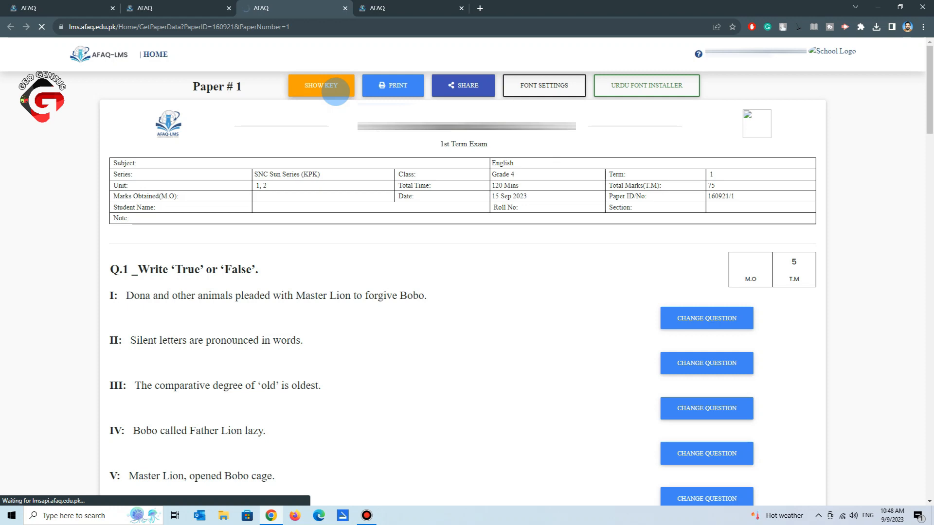
left_click(561, 91)
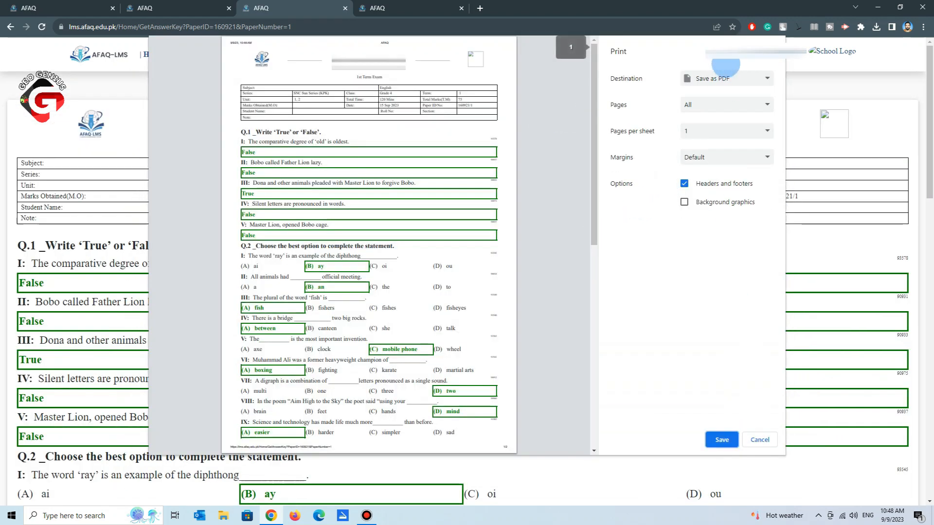
left_click(725, 78)
left_click(728, 86)
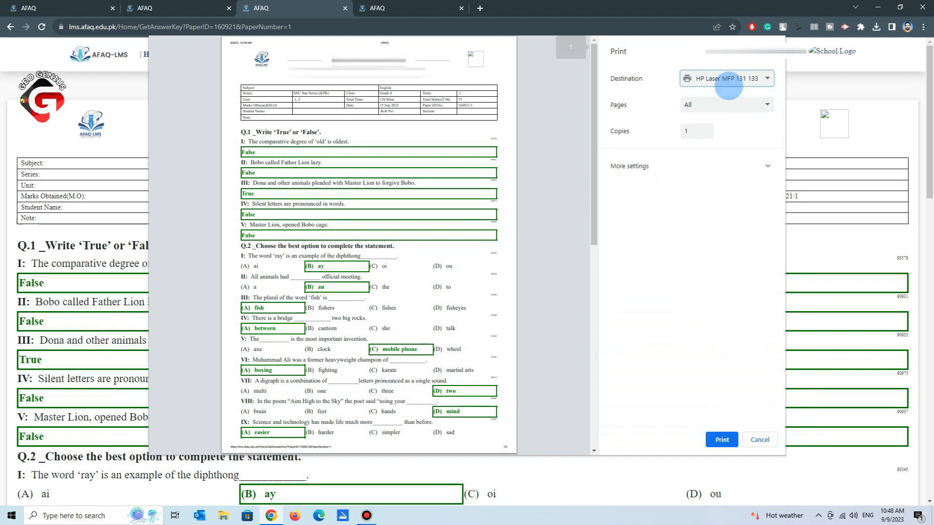
left_click(727, 79)
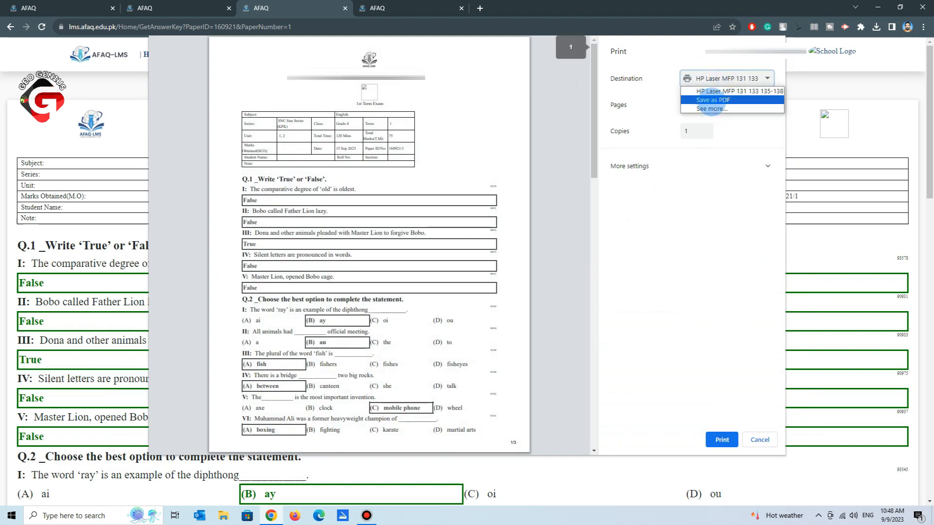
left_click(713, 100)
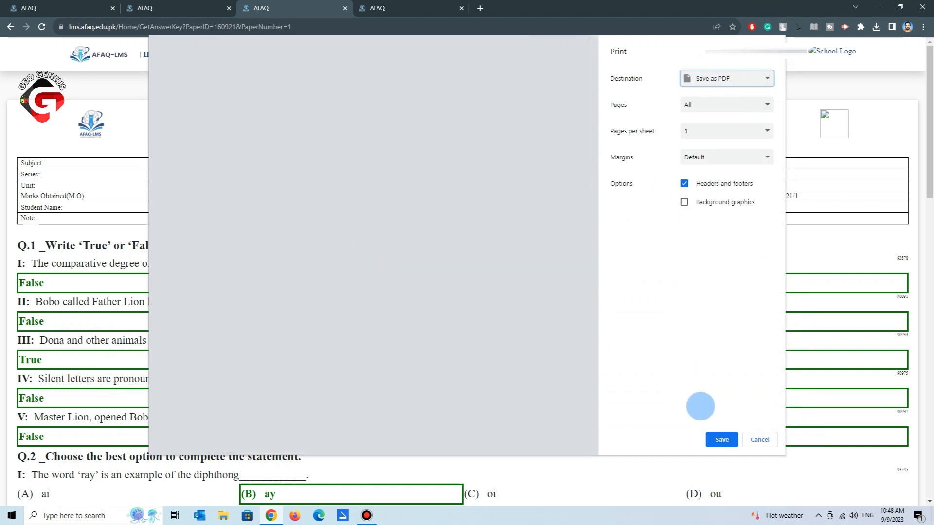
left_click(721, 439)
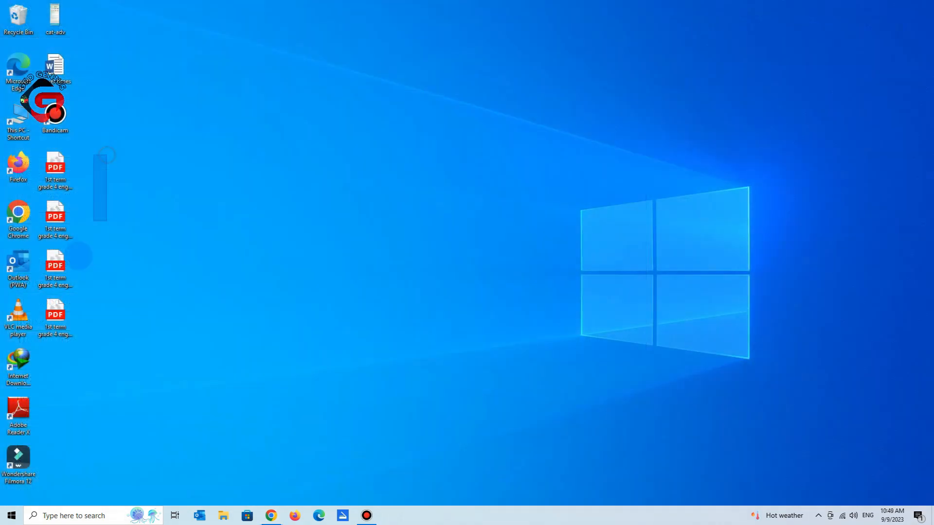
Find the saved papers on the Desktop and open the PDF "1st term grade 4 english paper by AFAQ pattern".
left_click_drag(78, 257, 54, 336)
left_click(121, 298)
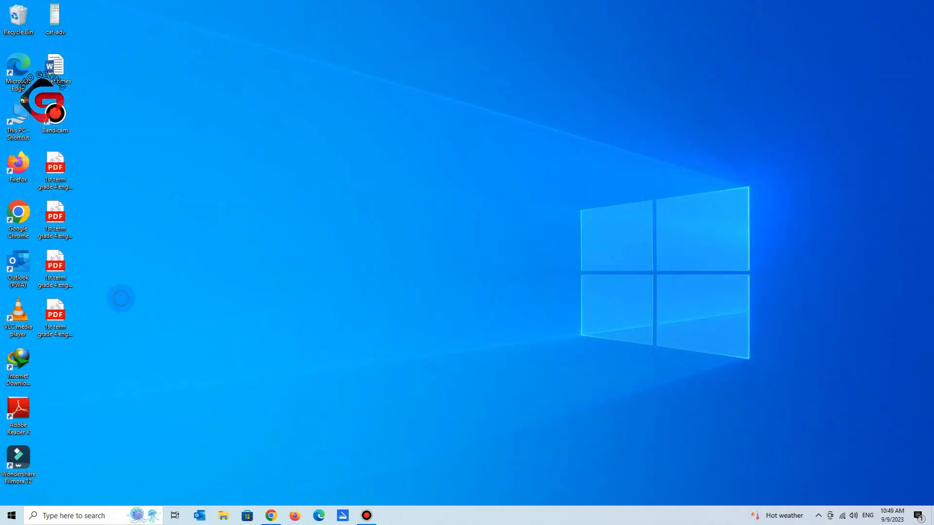
left_click(68, 222)
left_click(67, 173)
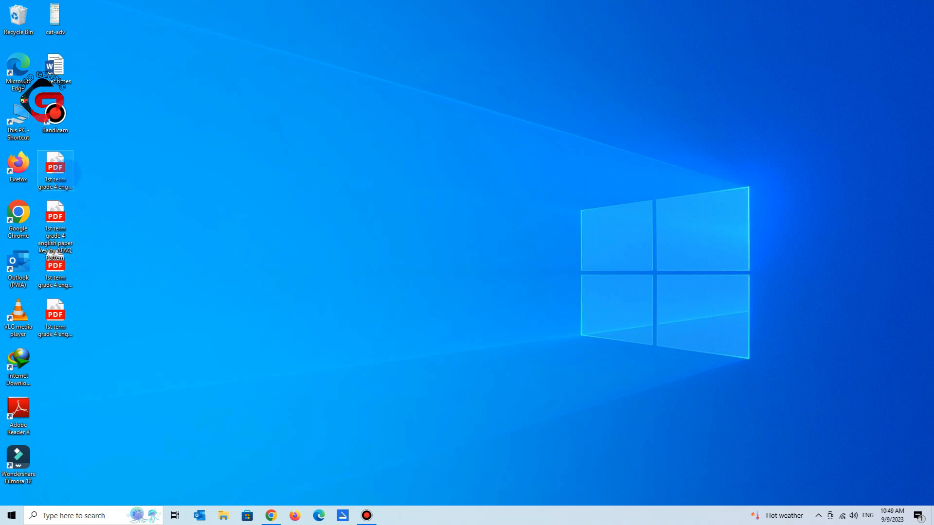
double_click(66, 172)
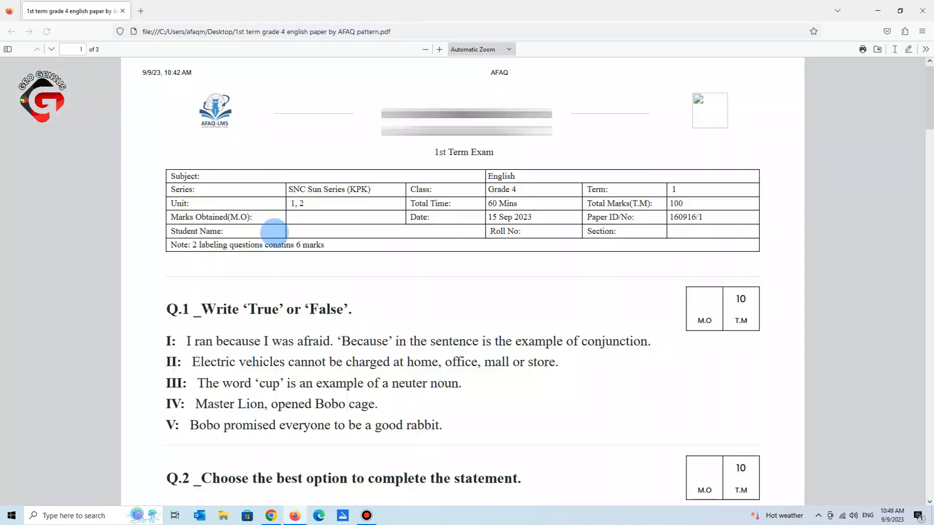
View the Q.1 and Q.2 questions in the PDF and try selecting the text of the first True/False statement.
scroll(282, 210, "down", 3)
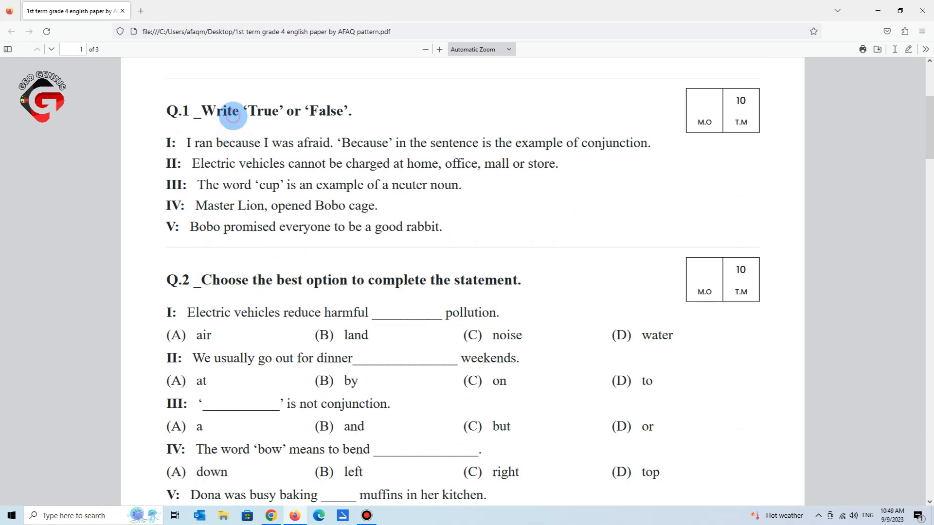
left_click_drag(191, 142, 402, 153)
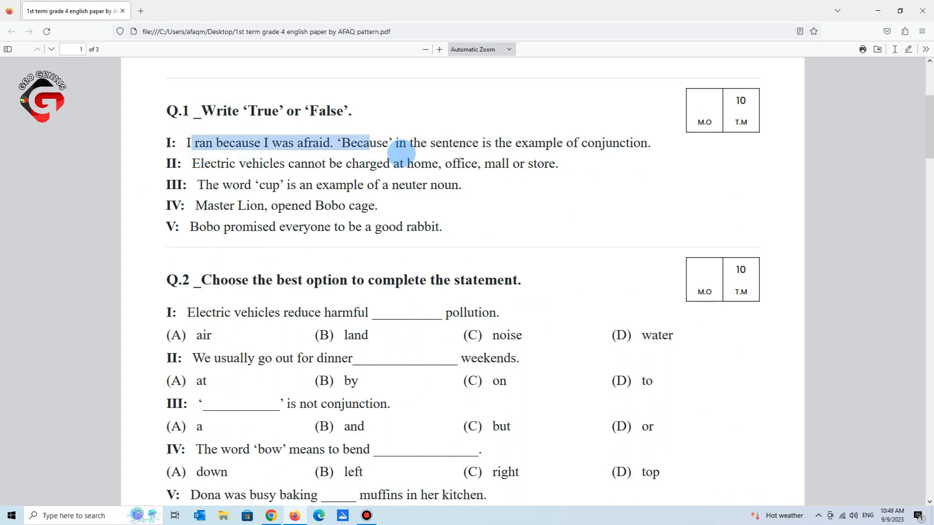
left_click(580, 144)
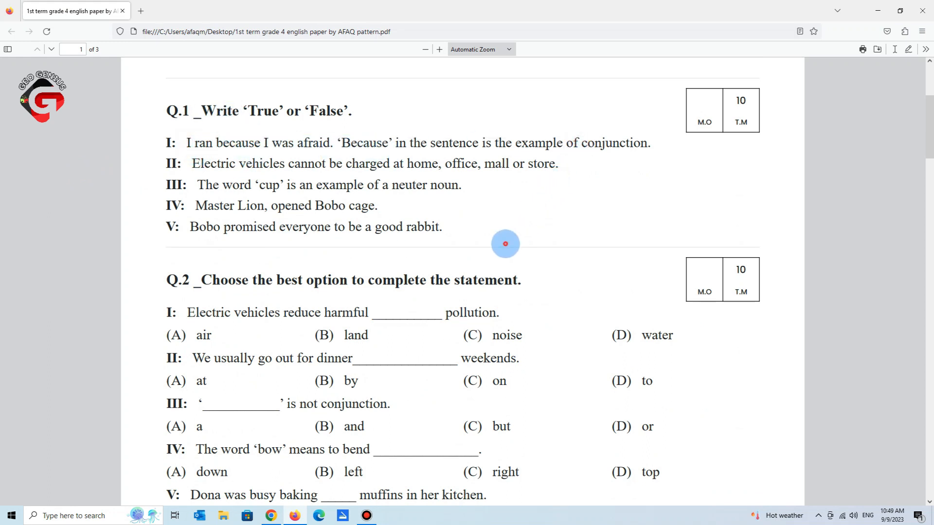
left_click(508, 257)
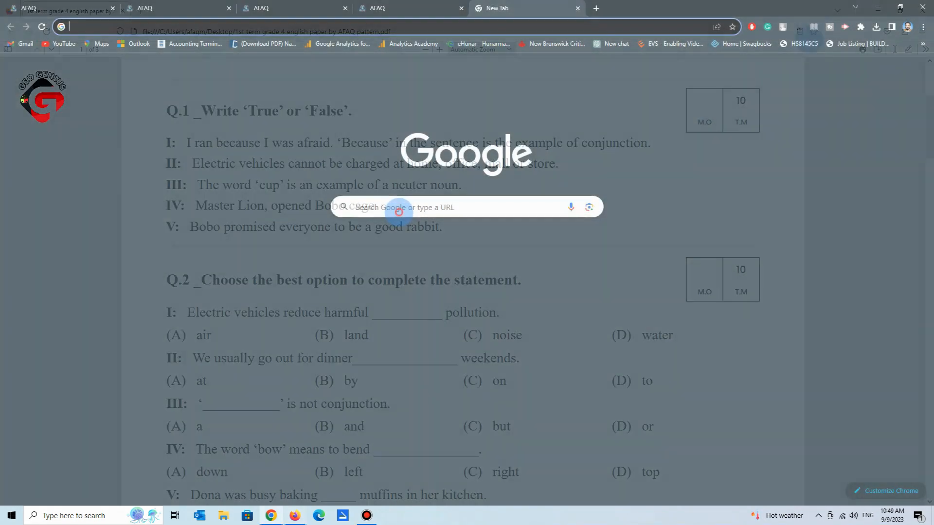
Switch to Chrome, search for "ilovepdf" in a new tab, and open the site's PDF to Word converter.
left_click(399, 212)
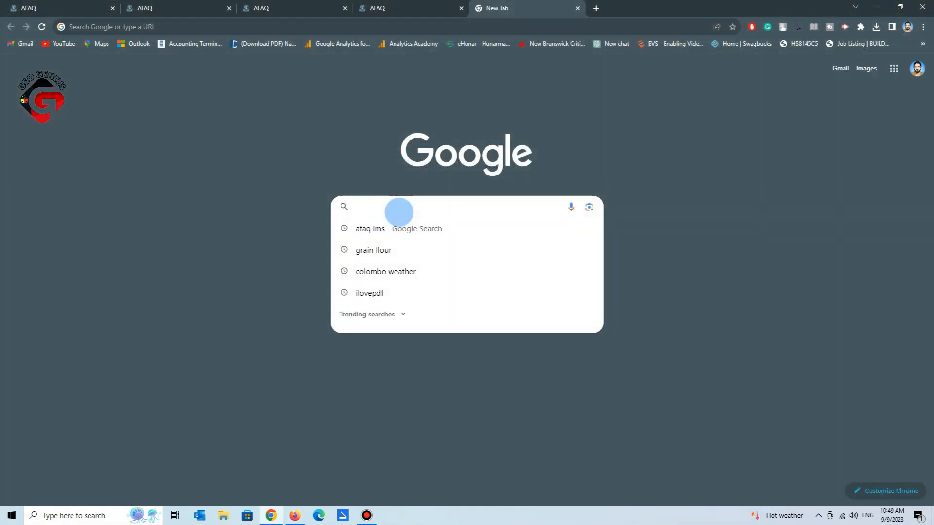
type("ilo")
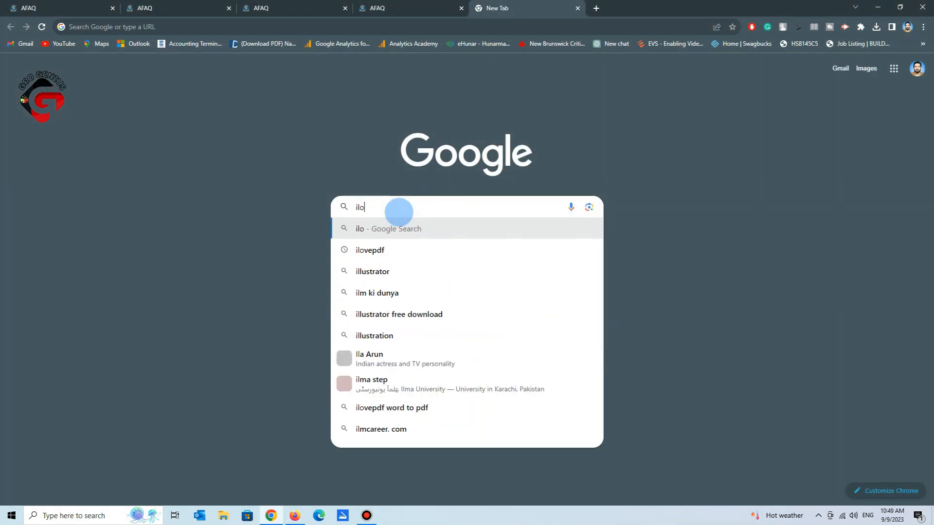
type("vepdf")
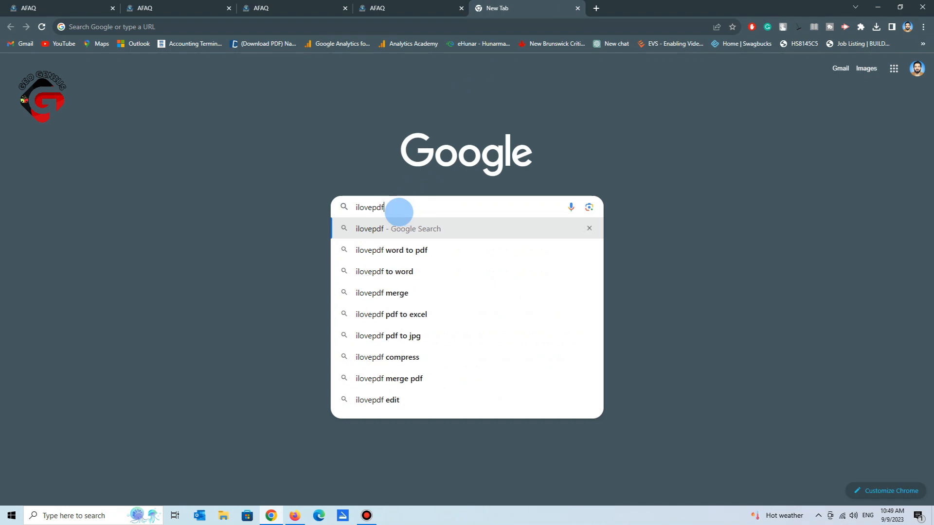
key("Return")
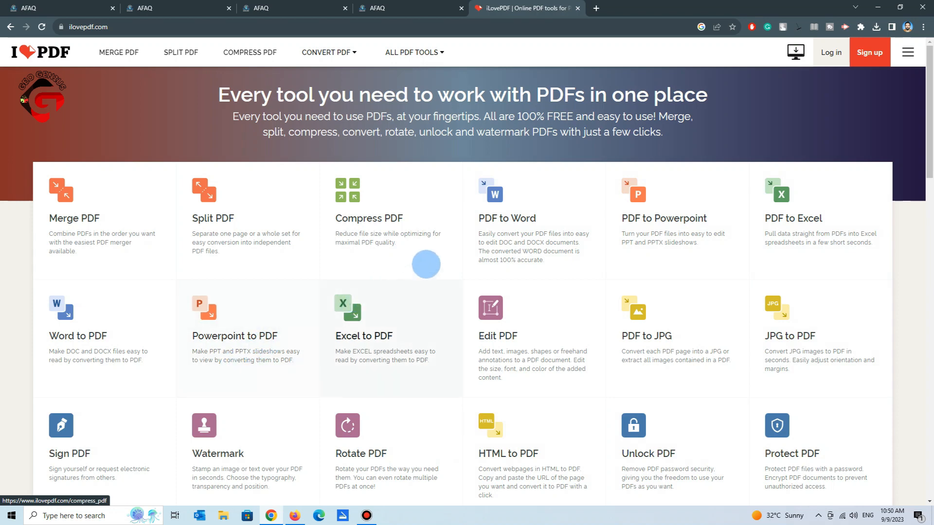
left_click(493, 217)
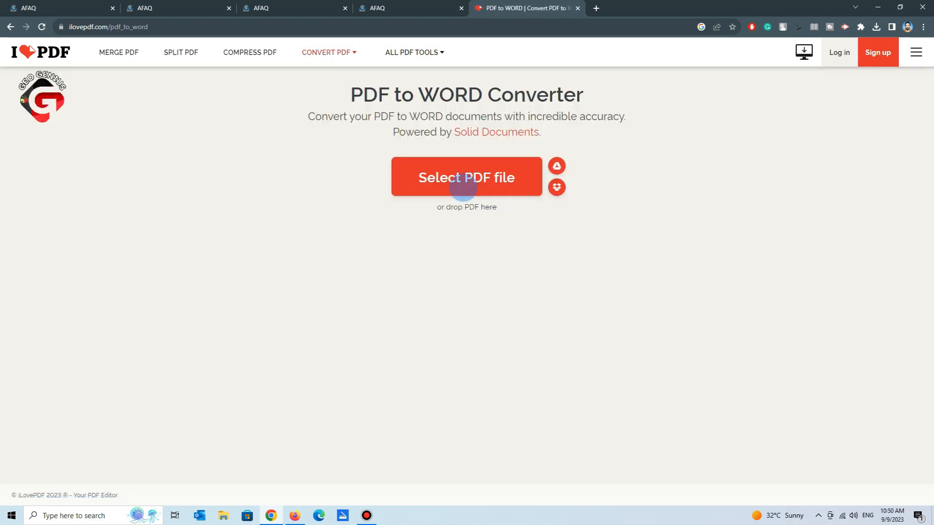
Load "1st term grade 4 english paper by custom pattern" from the Desktop into the PDF to Word converter.
left_click(463, 186)
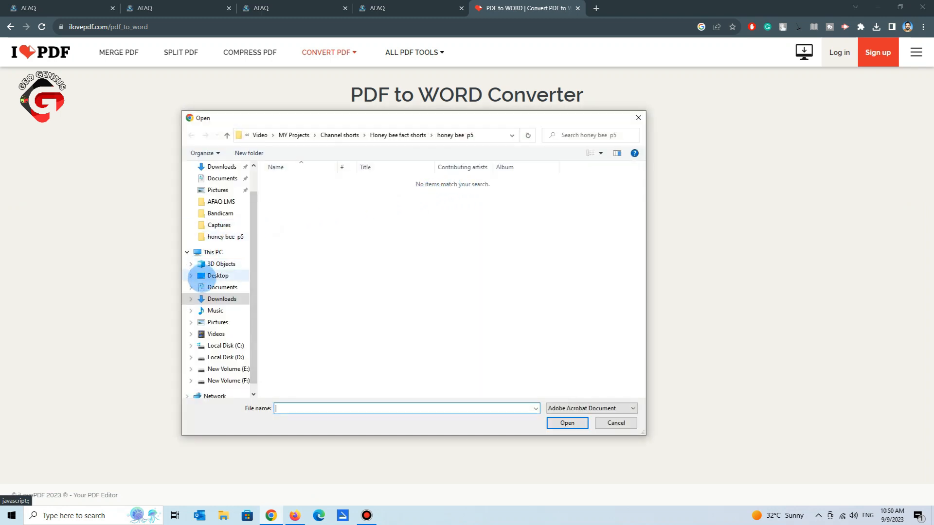
left_click(218, 275)
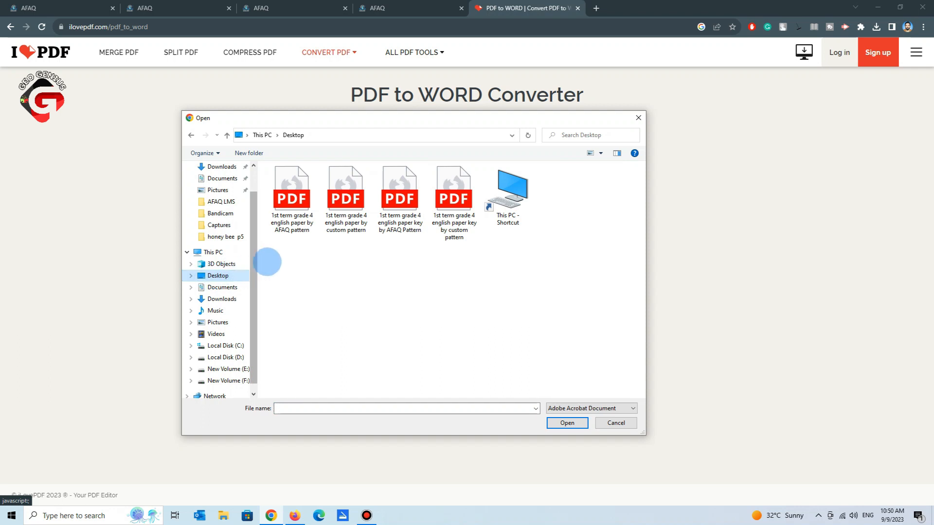
left_click(286, 223)
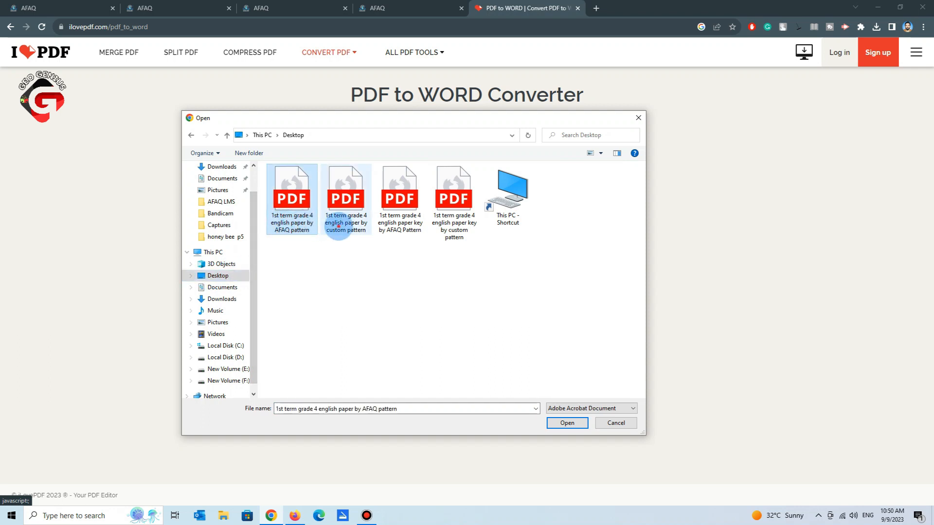
left_click(339, 222)
left_click(564, 423)
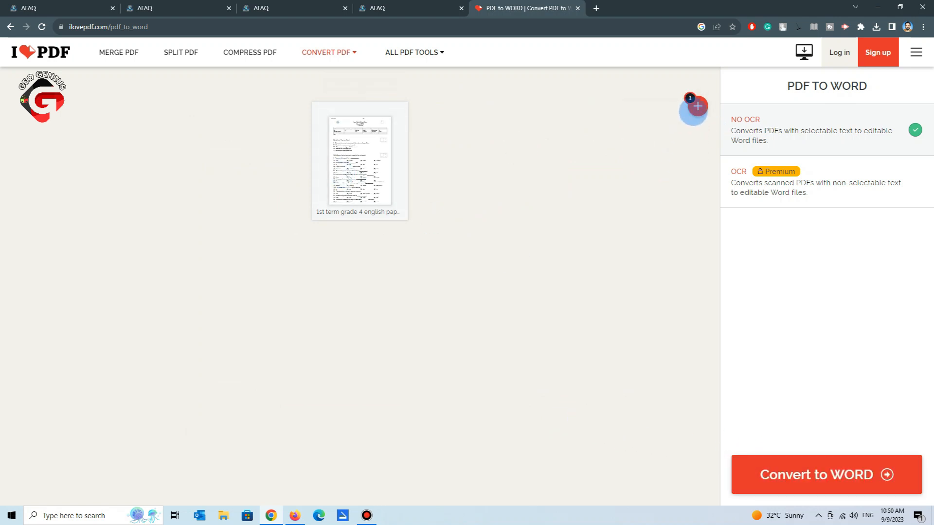
left_click(697, 106)
left_click(399, 222)
left_click(460, 209)
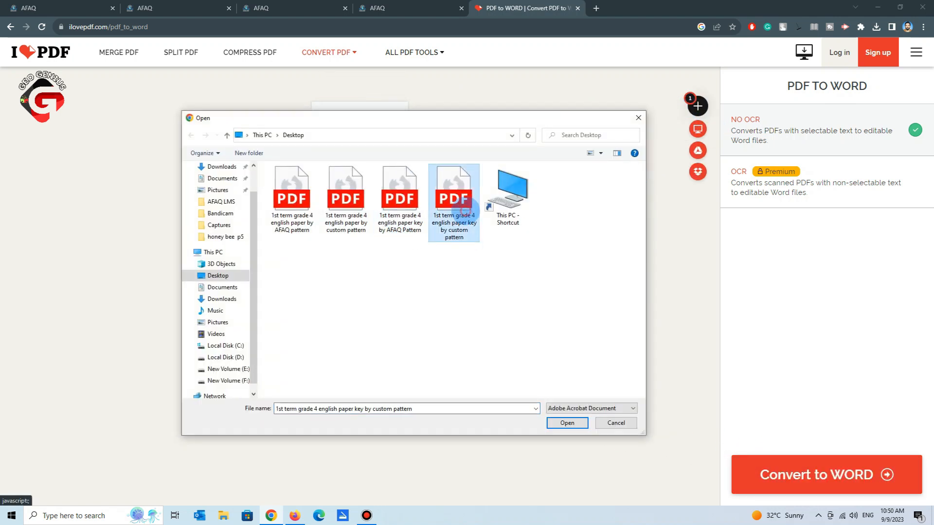
left_click(616, 423)
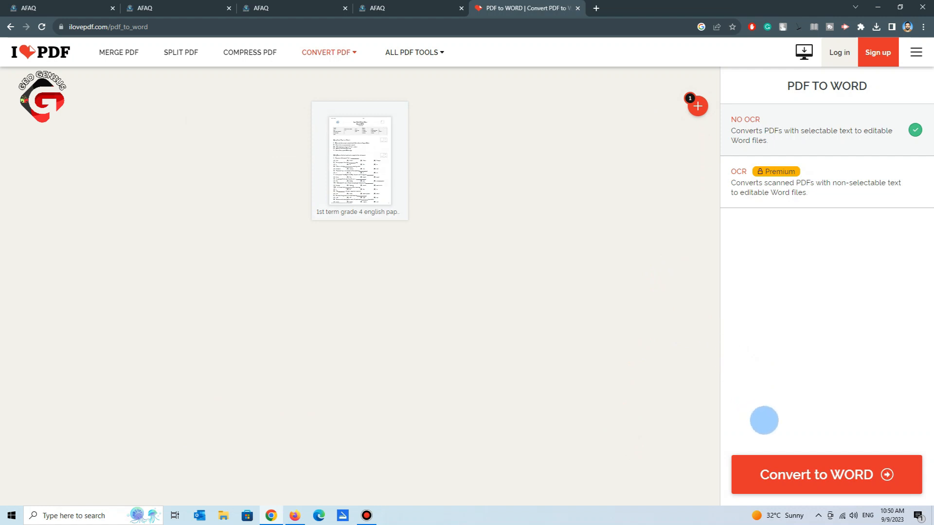
Convert the loaded PDF to Word, download the result, and open the downloaded document from the Downloads folder.
left_click(775, 462)
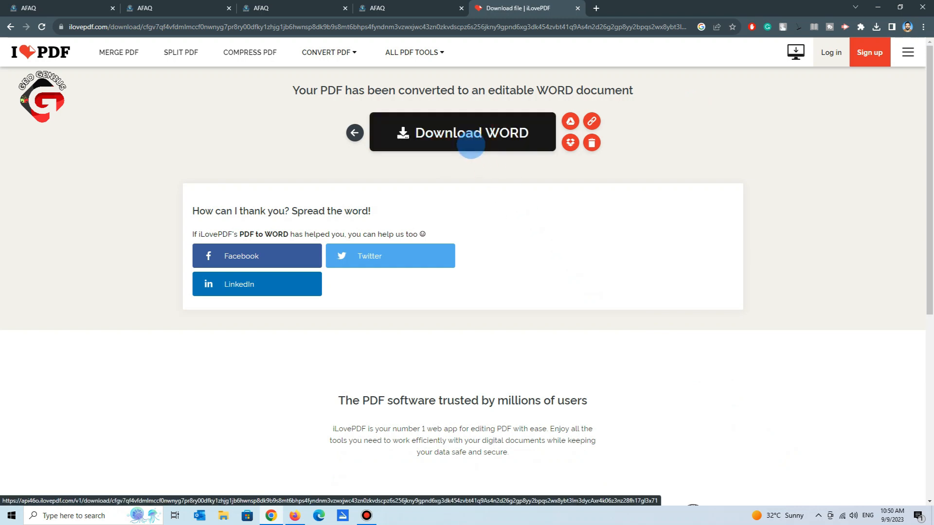
left_click(471, 139)
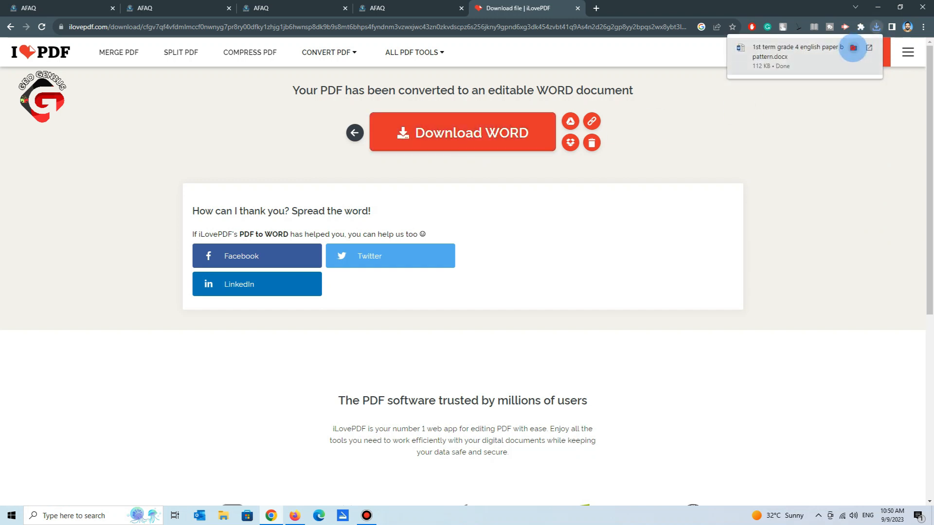
left_click(853, 48)
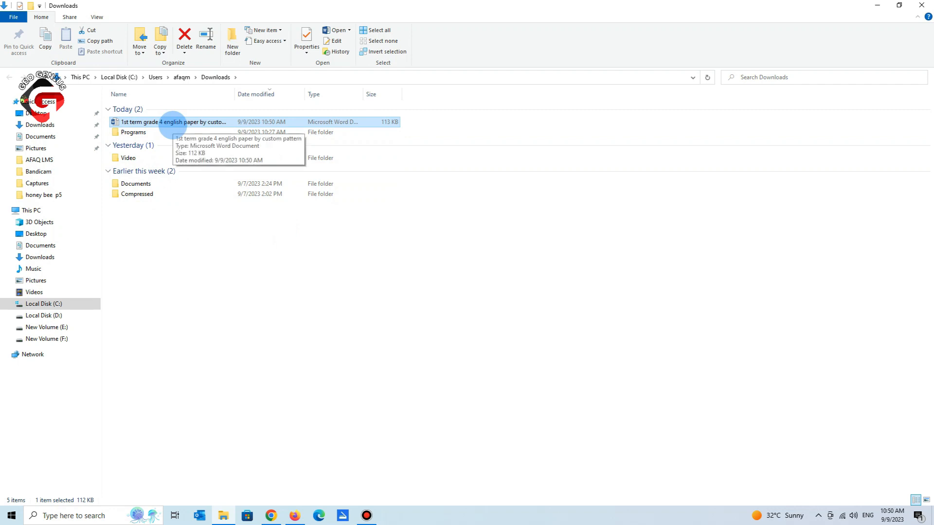
double_click(172, 123)
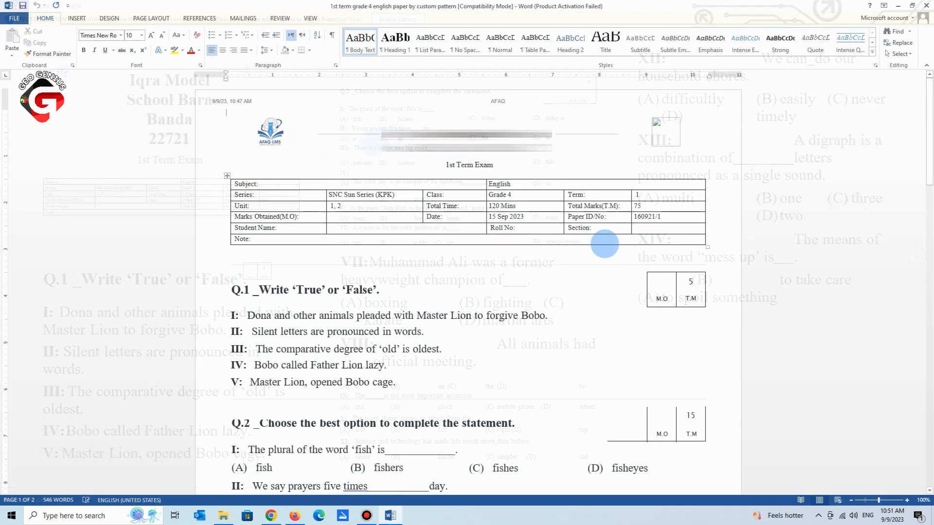
Enlarge the "Subject:" label in the paper's header table to 22 pt.
scroll(598, 378, "down", 4)
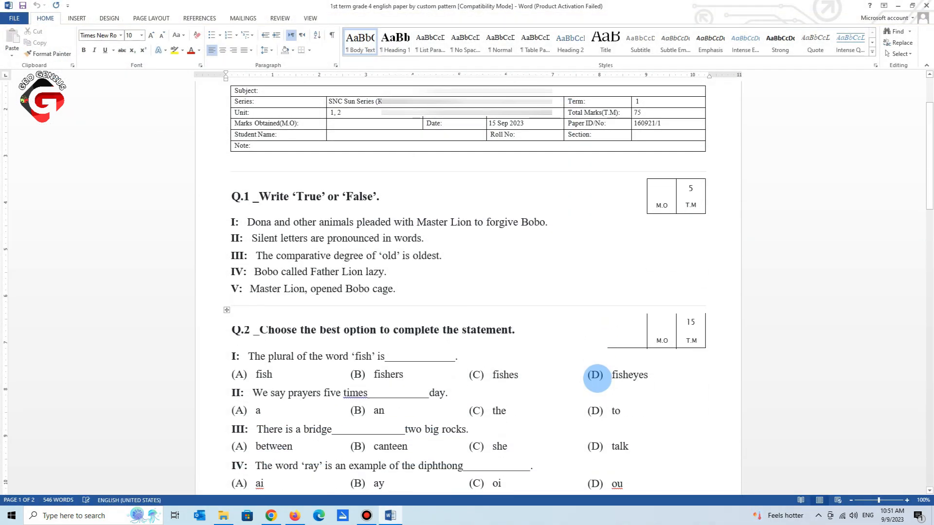
left_click(273, 91)
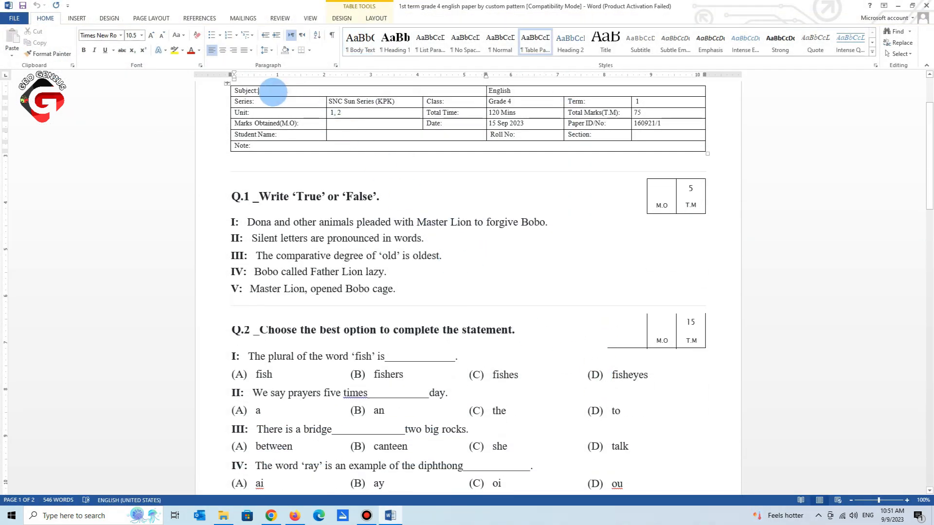
left_click_drag(269, 92, 229, 87)
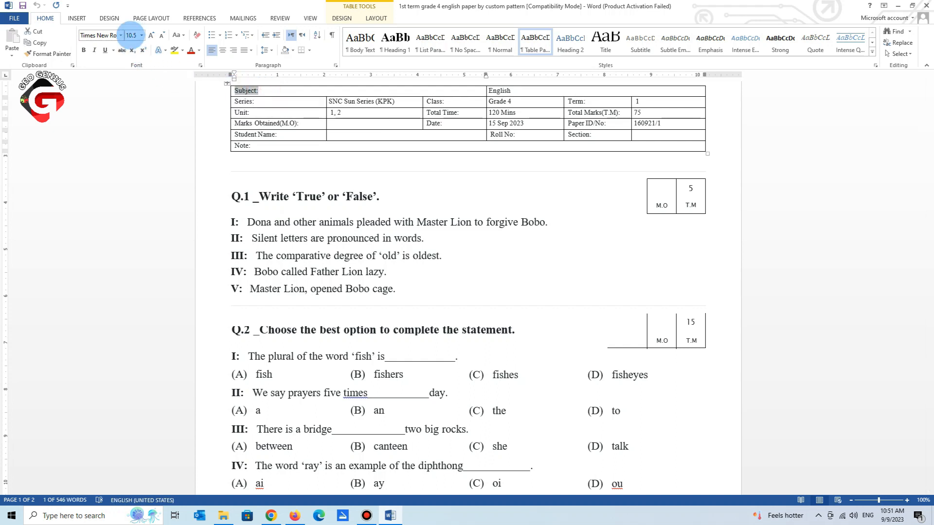
left_click(151, 35)
left_click(151, 35)
left_click(151, 35)
left_click(150, 35)
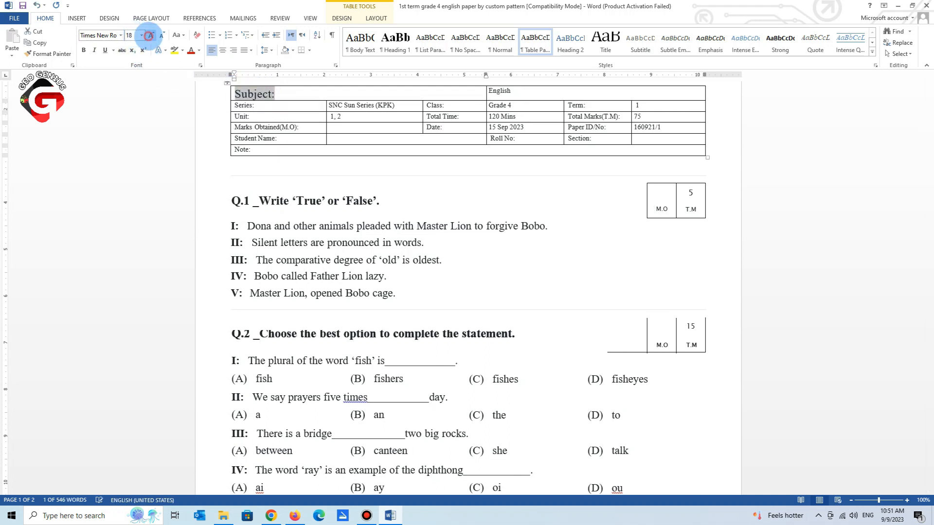
left_click(150, 35)
left_click(151, 35)
left_click(87, 53)
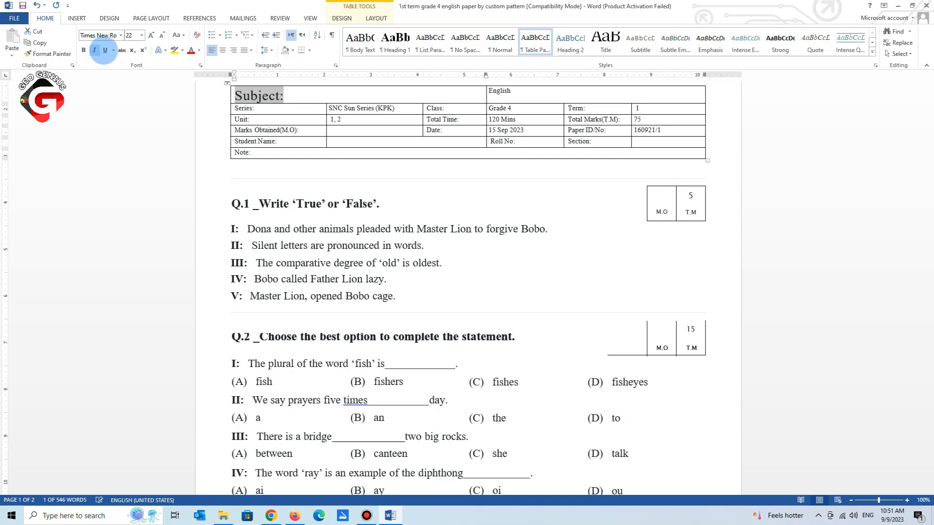
Enlarge the subject name "English" in the header table to 18 pt and make it bold, keeping its font.
left_click_drag(522, 99, 480, 89)
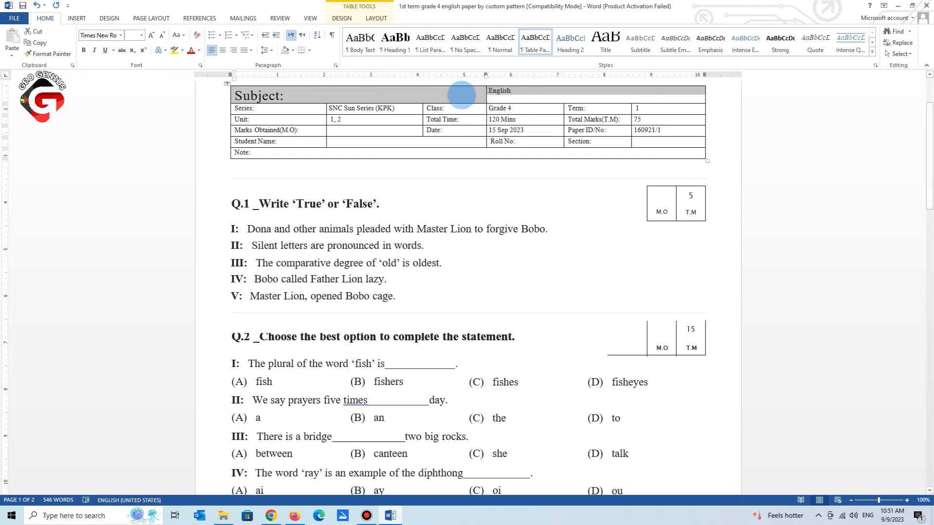
double_click(499, 90)
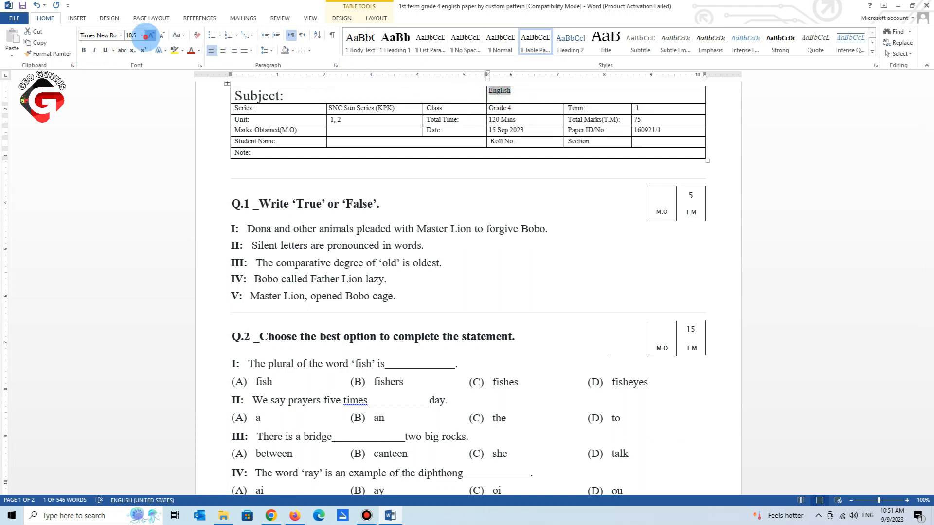
left_click(149, 36)
left_click(149, 35)
left_click(149, 36)
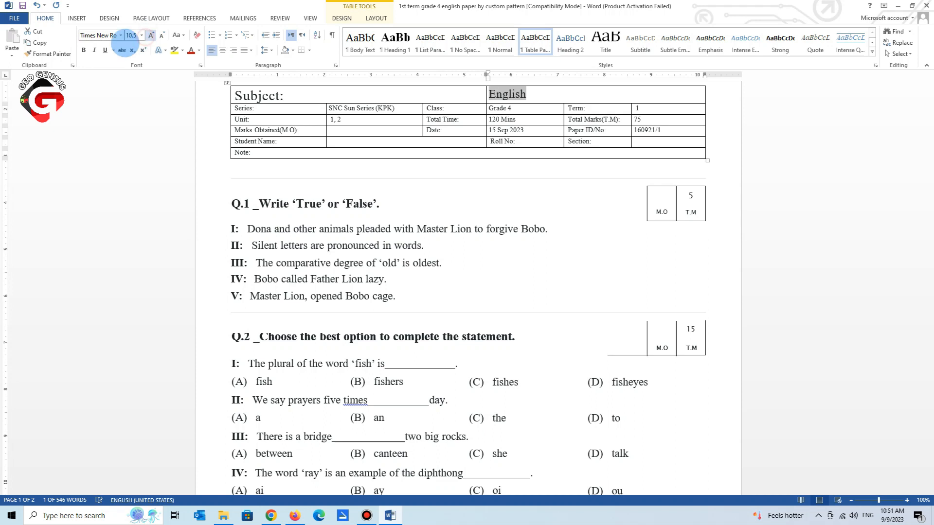
left_click(83, 50)
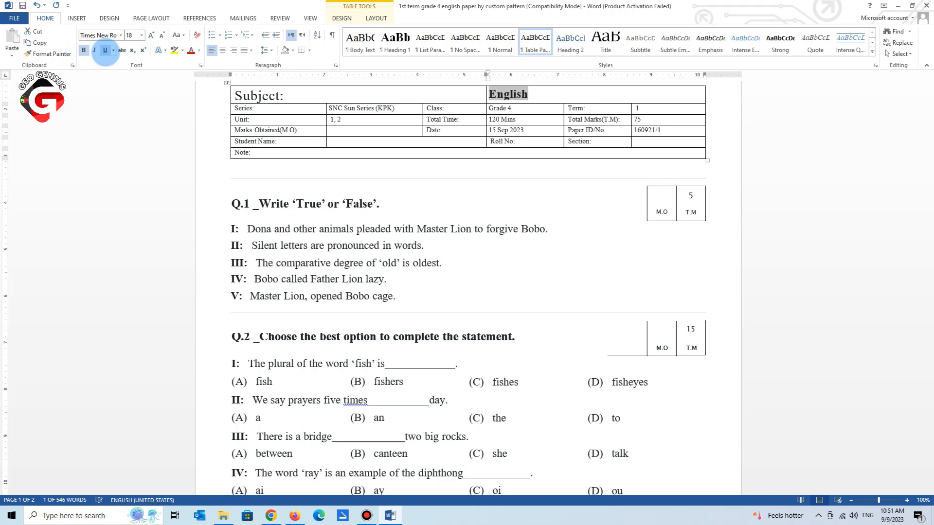
left_click(121, 35)
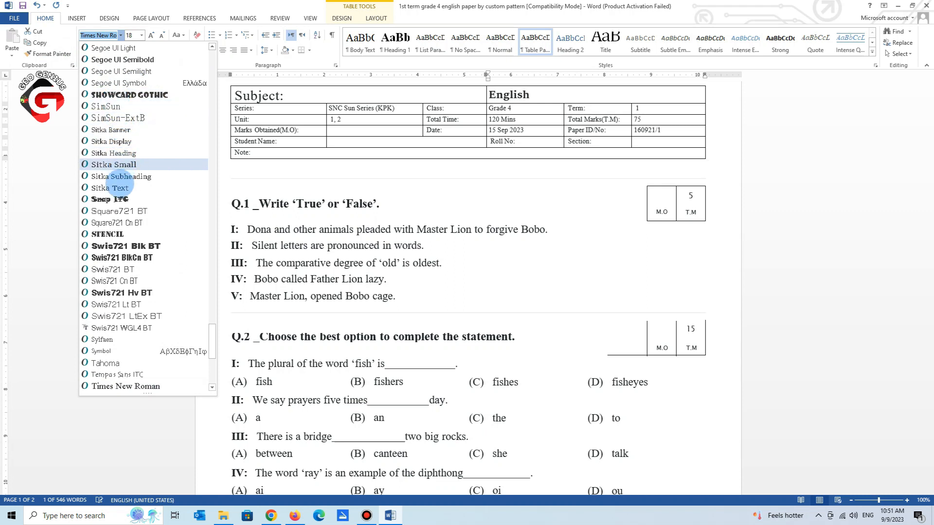
left_click(381, 203)
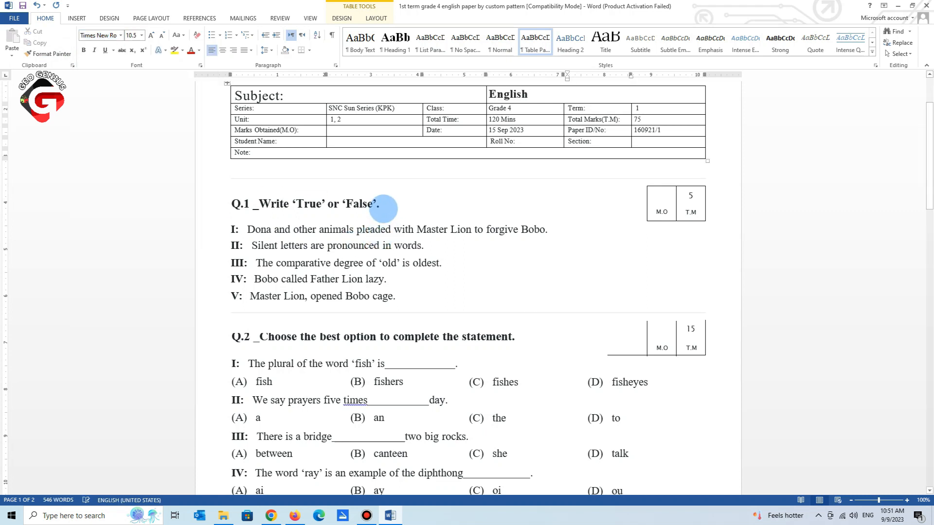
Replace the text of statement I under Q.1 with "quest".
left_click_drag(550, 229, 255, 226)
type("quest")
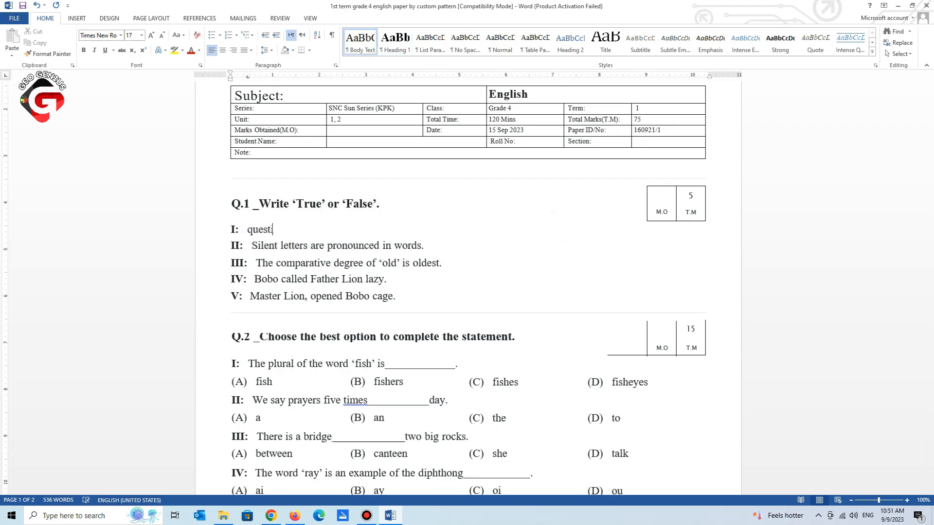